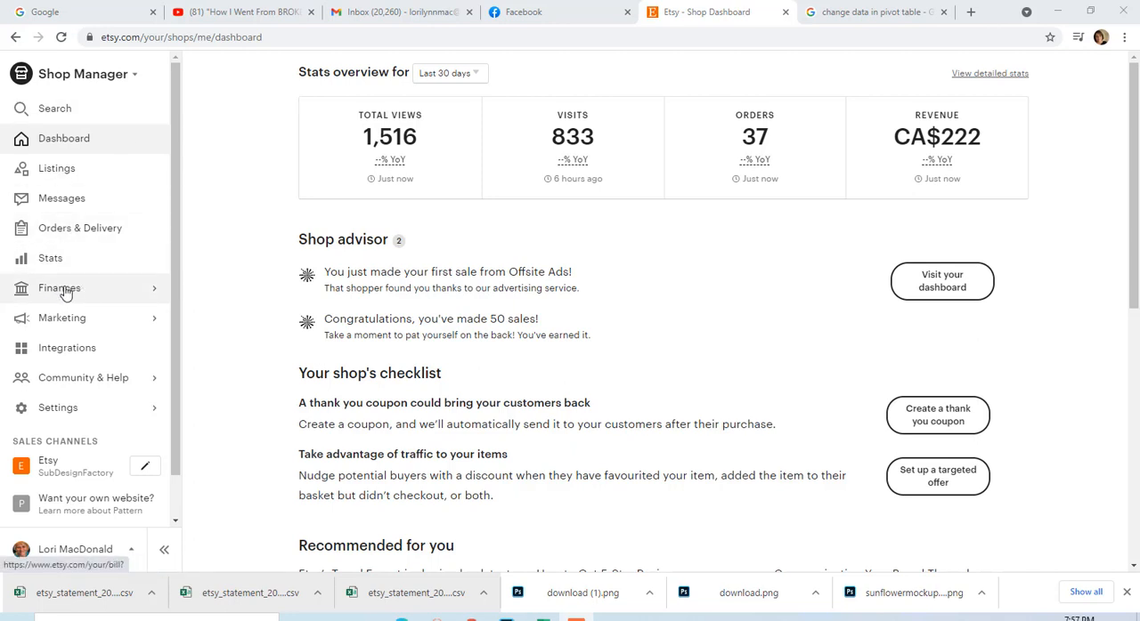
Open the payment account in the shop's finances and go to its monthly statements section.
left_click(153, 293)
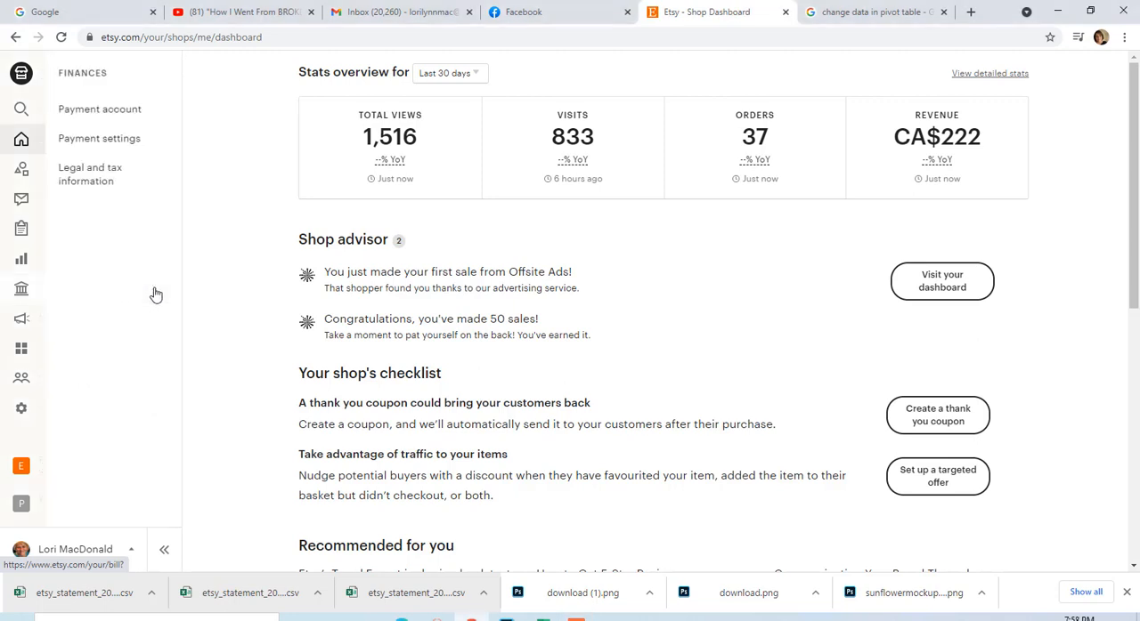
left_click(112, 111)
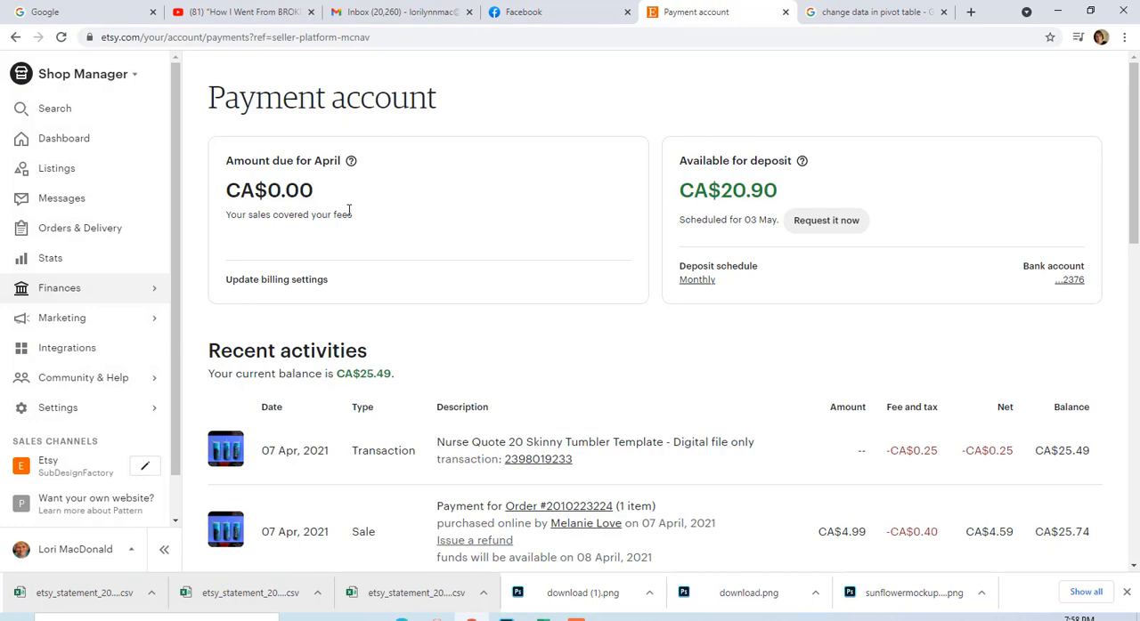
scroll(348, 211, "down", 9)
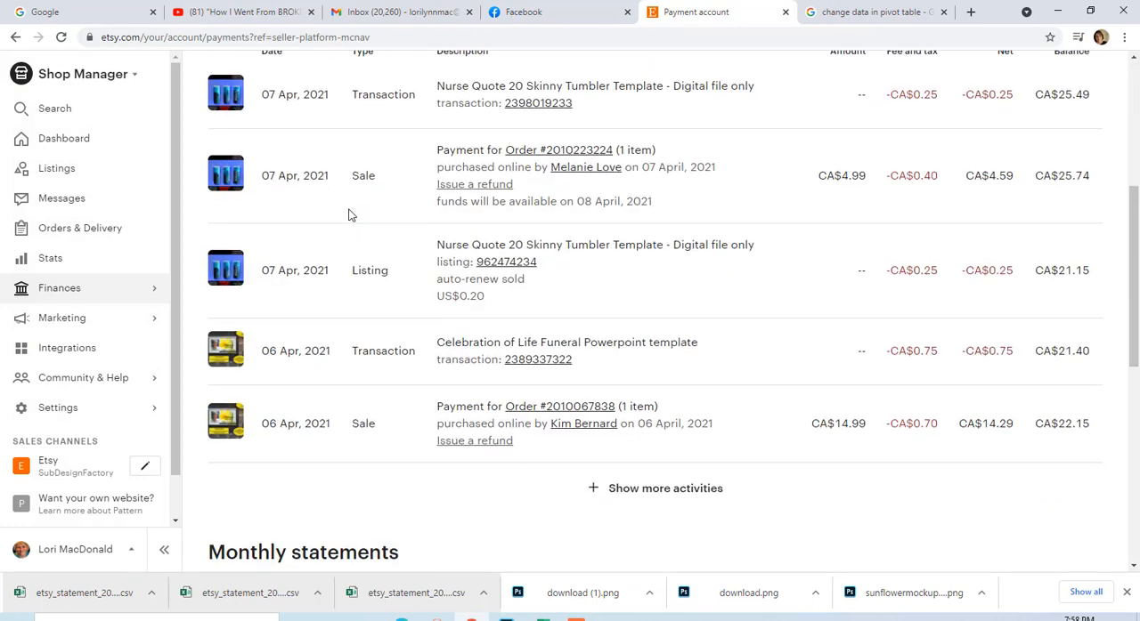
scroll(371, 202, "down", 1)
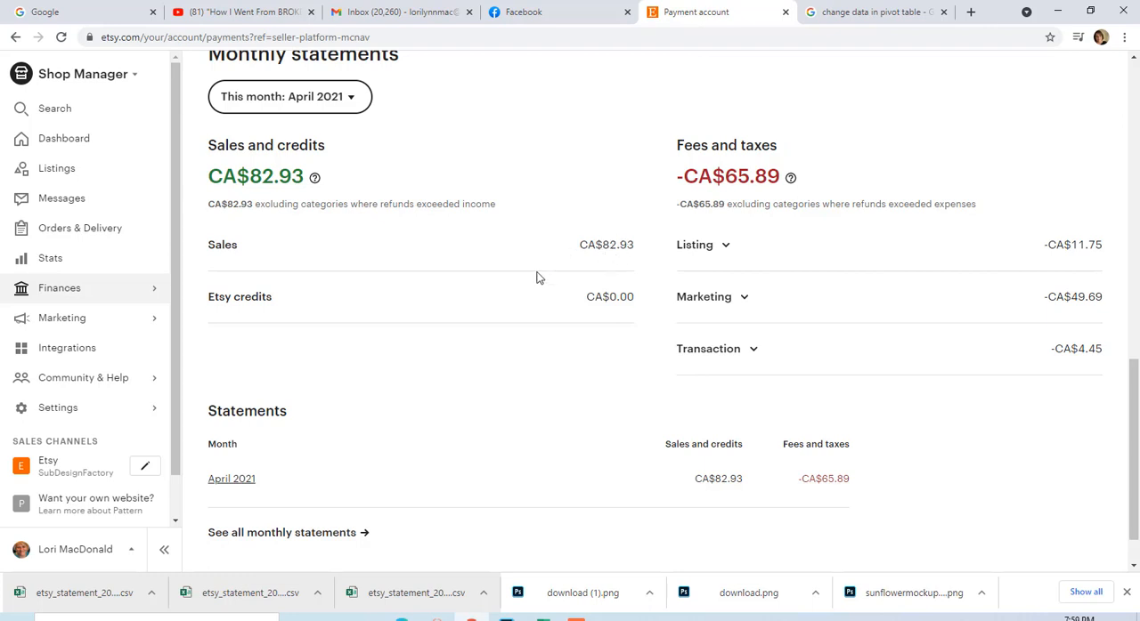
Review the available statement periods and open the April 2021 monthly statement.
left_click(350, 98)
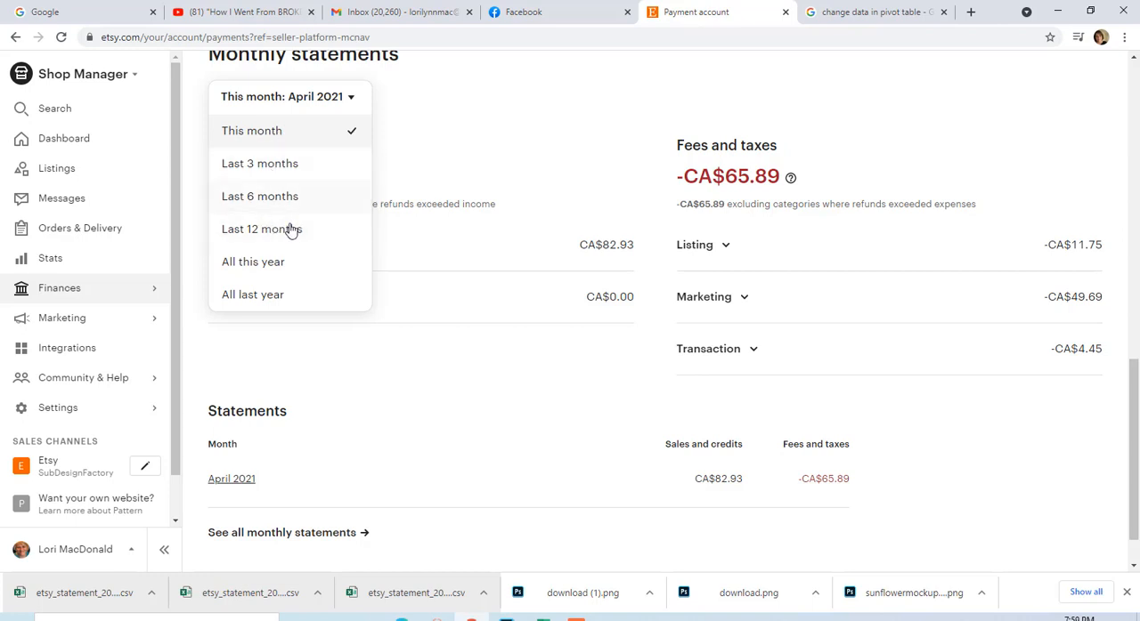
left_click(529, 107)
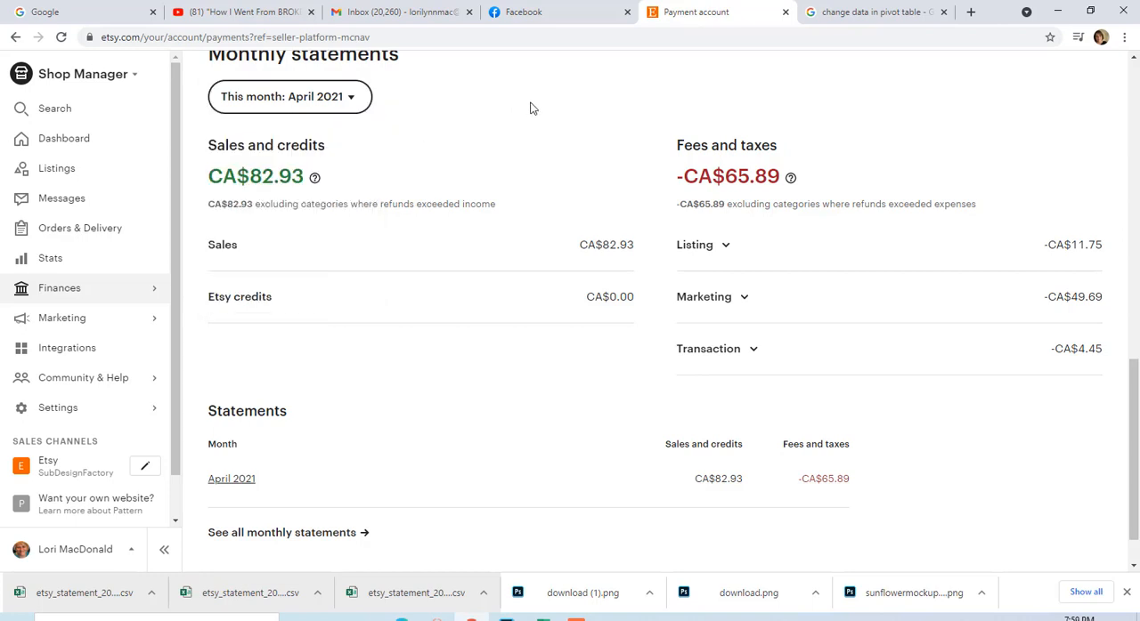
scroll(483, 133, "down", 2)
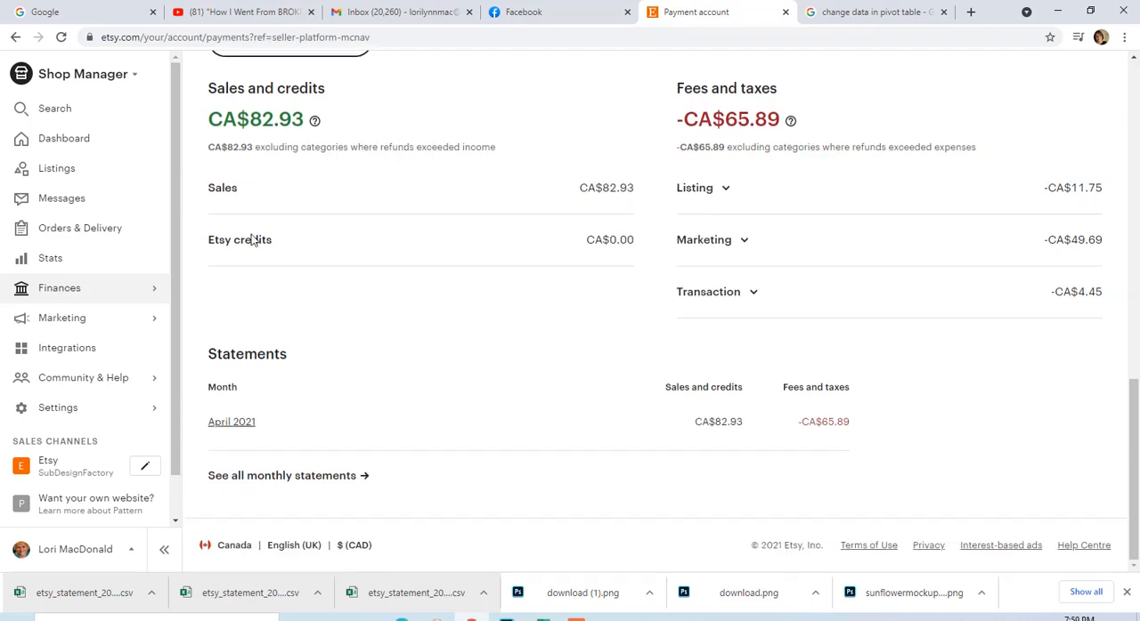
left_click(237, 428)
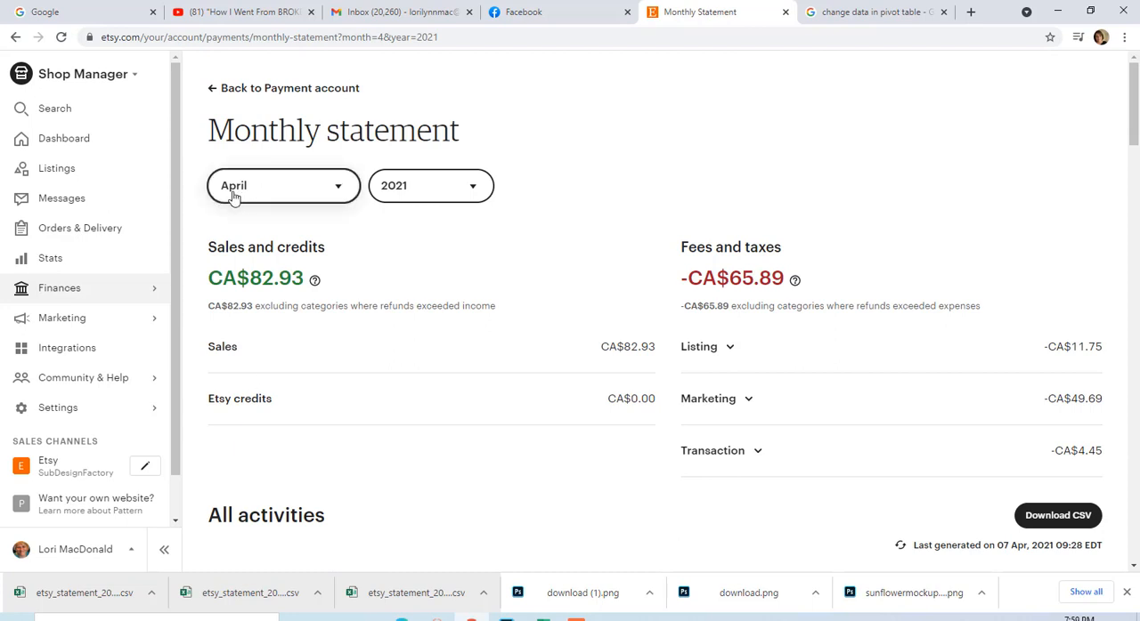
Download the April 2021 monthly statement as a CSV file and open it in Excel.
left_click(339, 187)
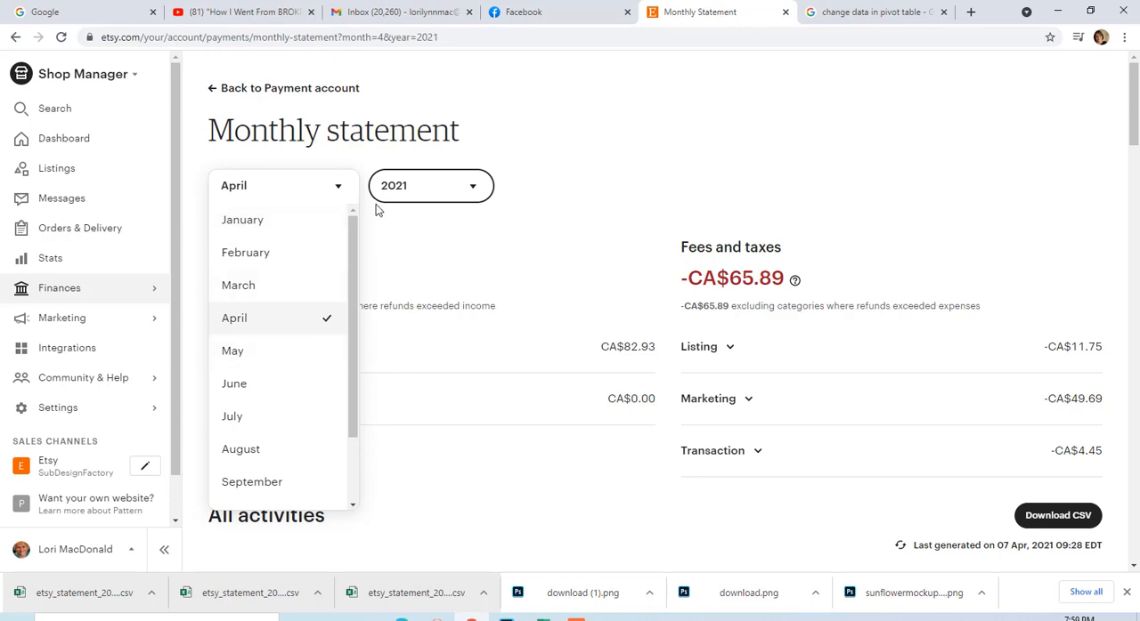
left_click(339, 189)
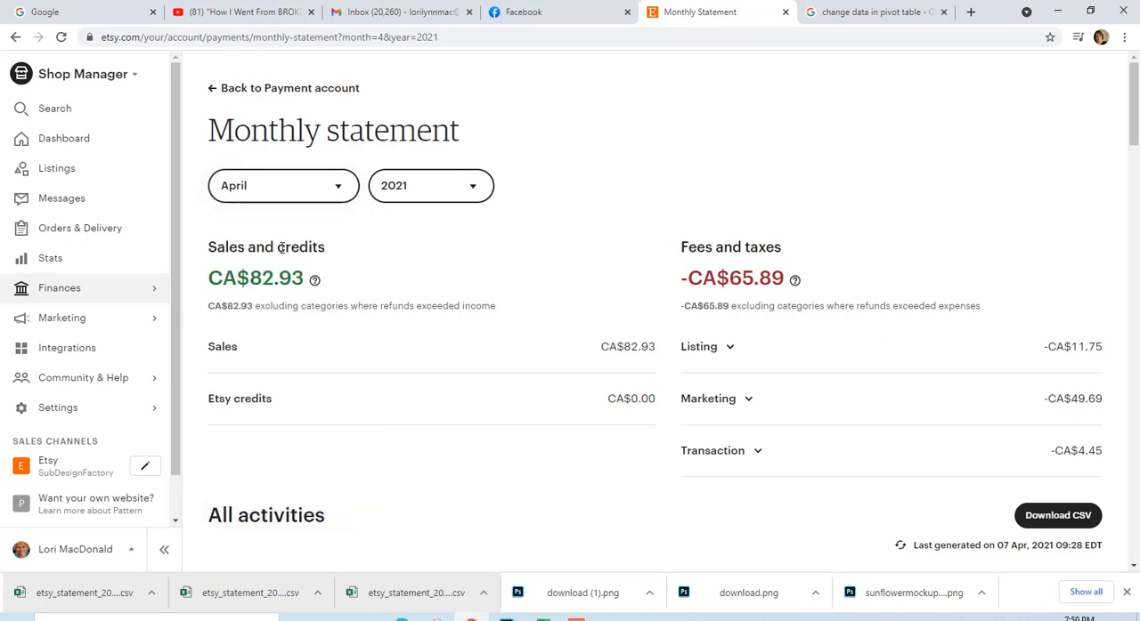
left_click(1053, 519)
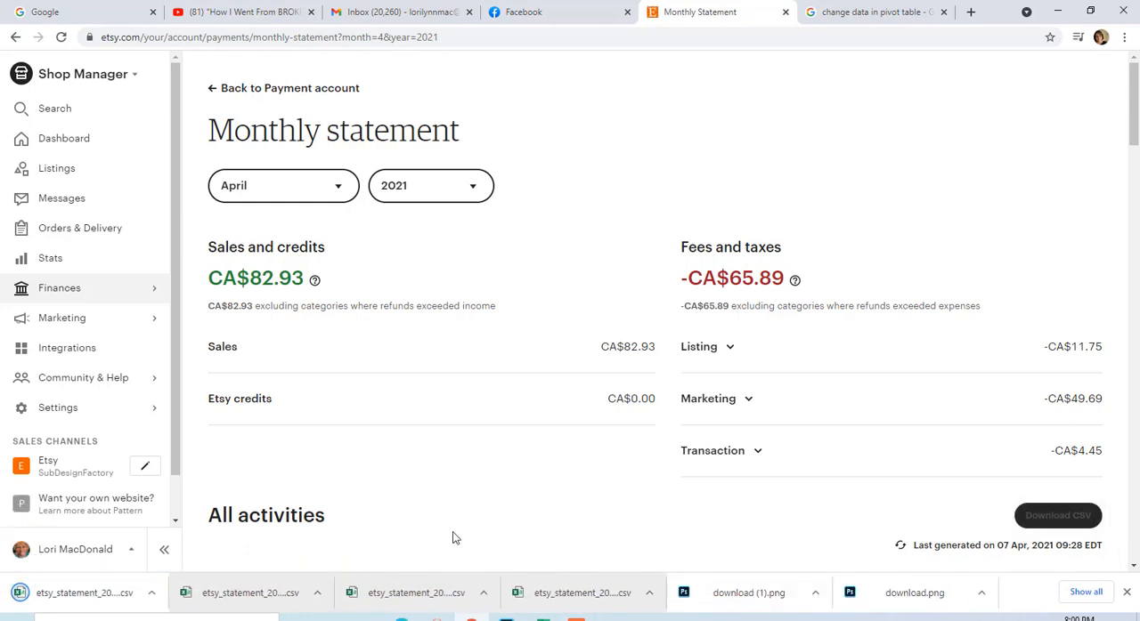
left_click(64, 593)
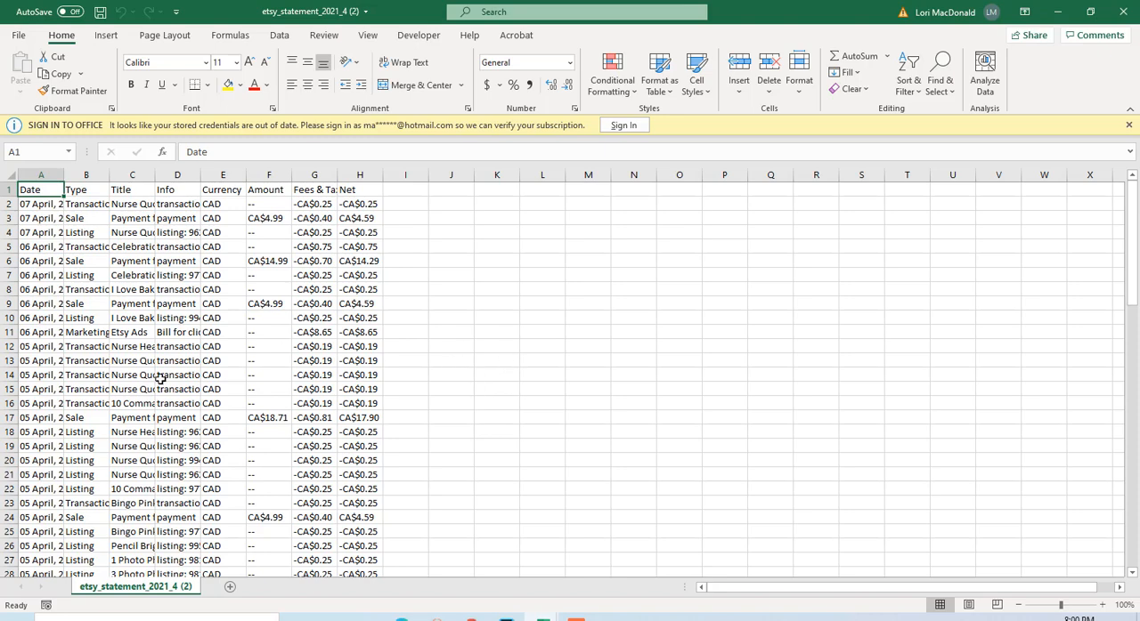
Examine the downloaded statement's transaction rows and its Amount, Fees & Taxes and Net columns.
scroll(160, 378, "down", 7)
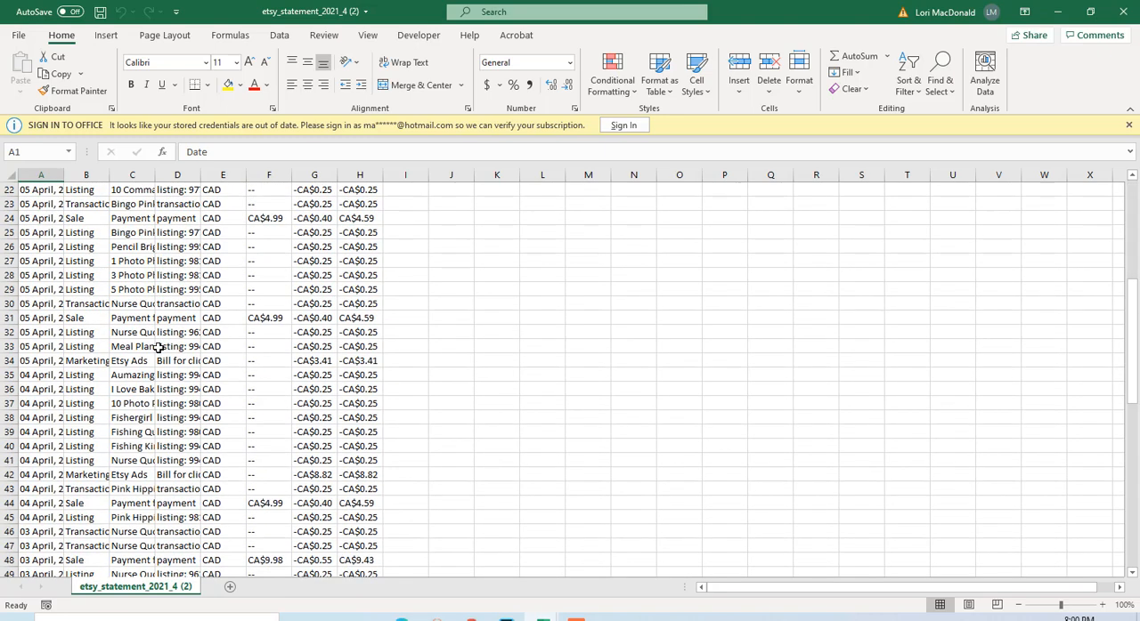
scroll(157, 348, "down", 12)
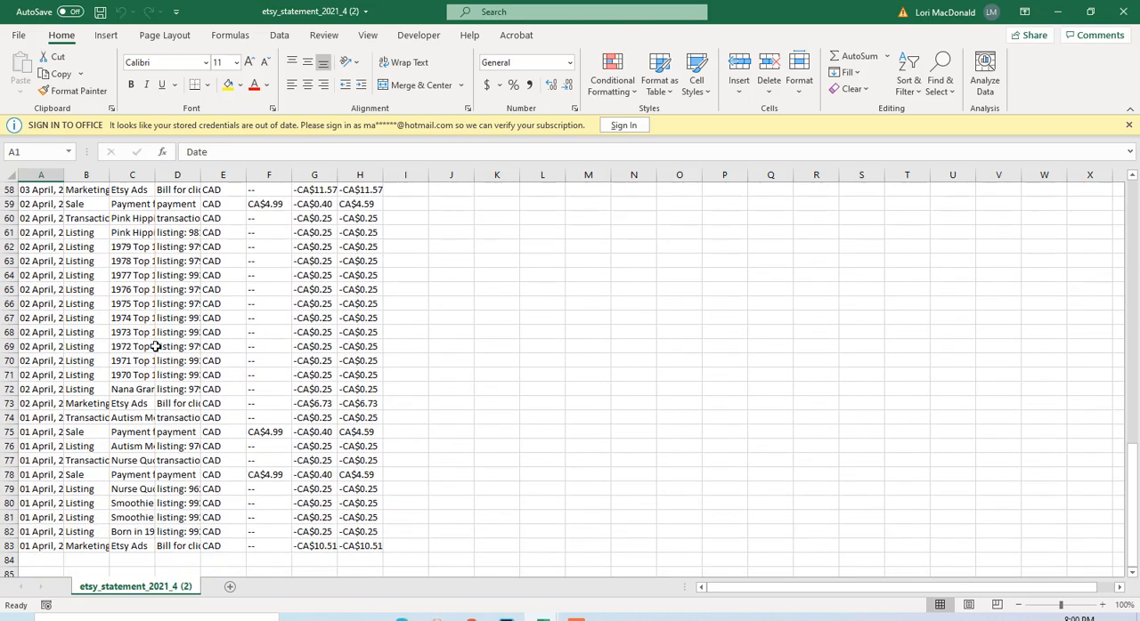
scroll(155, 346, "down", 2)
scroll(156, 347, "up", 6)
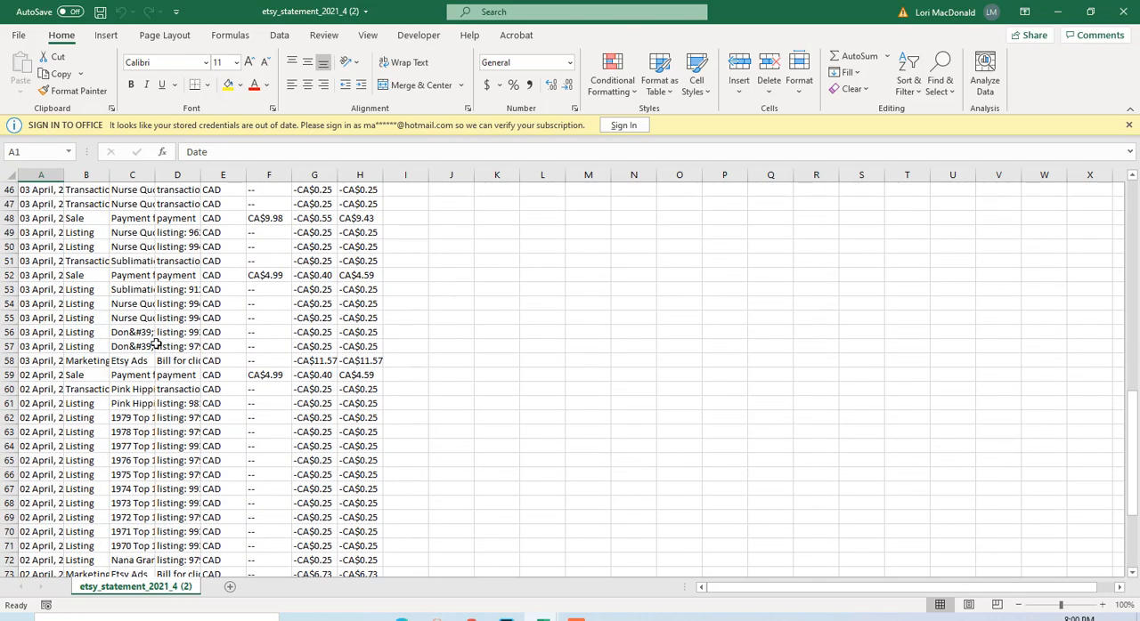
scroll(155, 344, "up", 15)
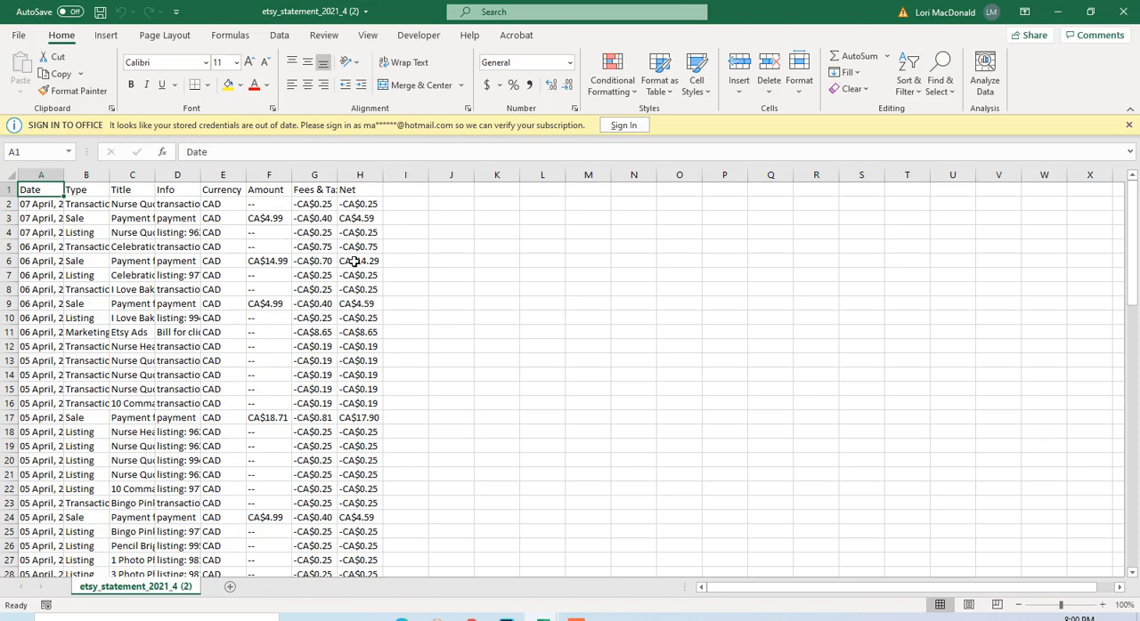
scroll(354, 261, "down", 3)
scroll(356, 259, "up", 3)
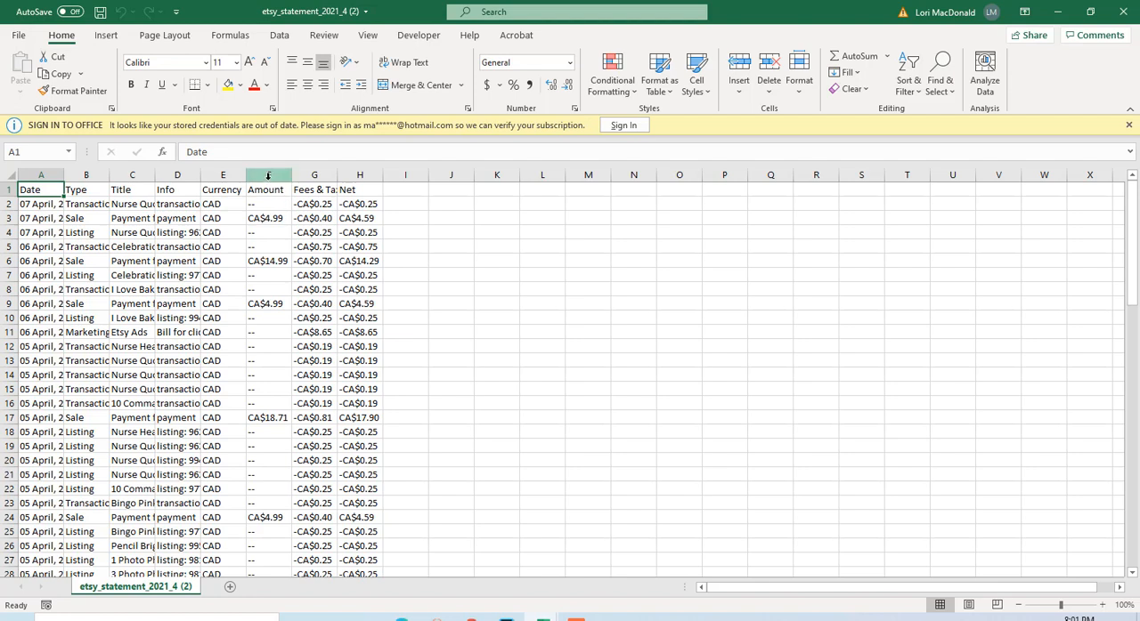
Replace every "CA" with nothing in the Amount, Fees & Taxes and Net columns (F to H).
left_click_drag(268, 177, 348, 175)
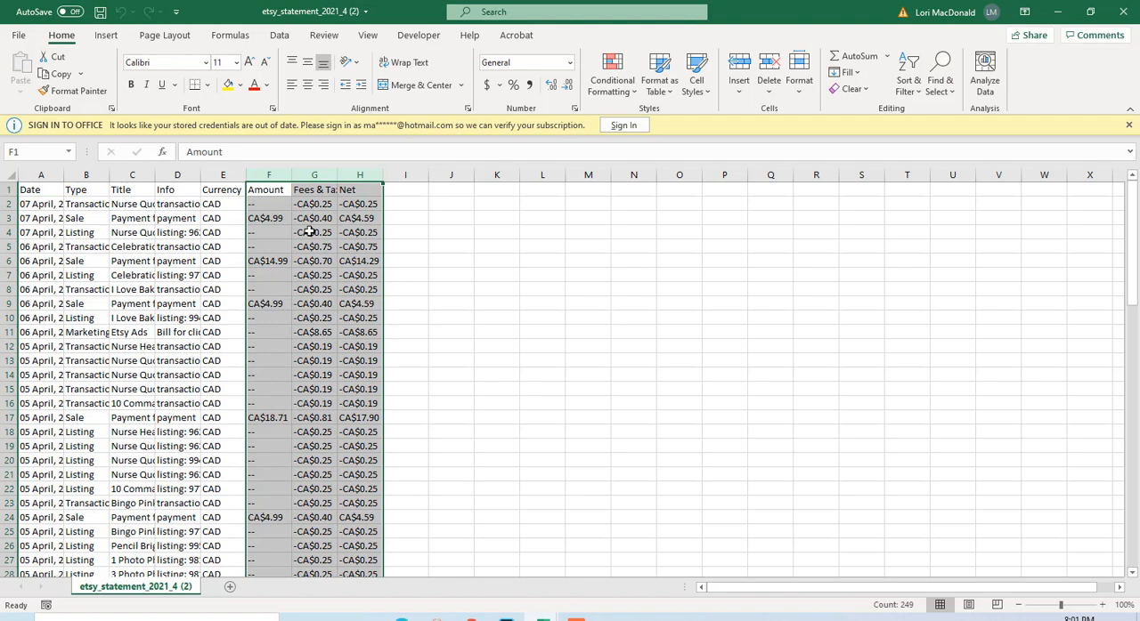
left_click(948, 94)
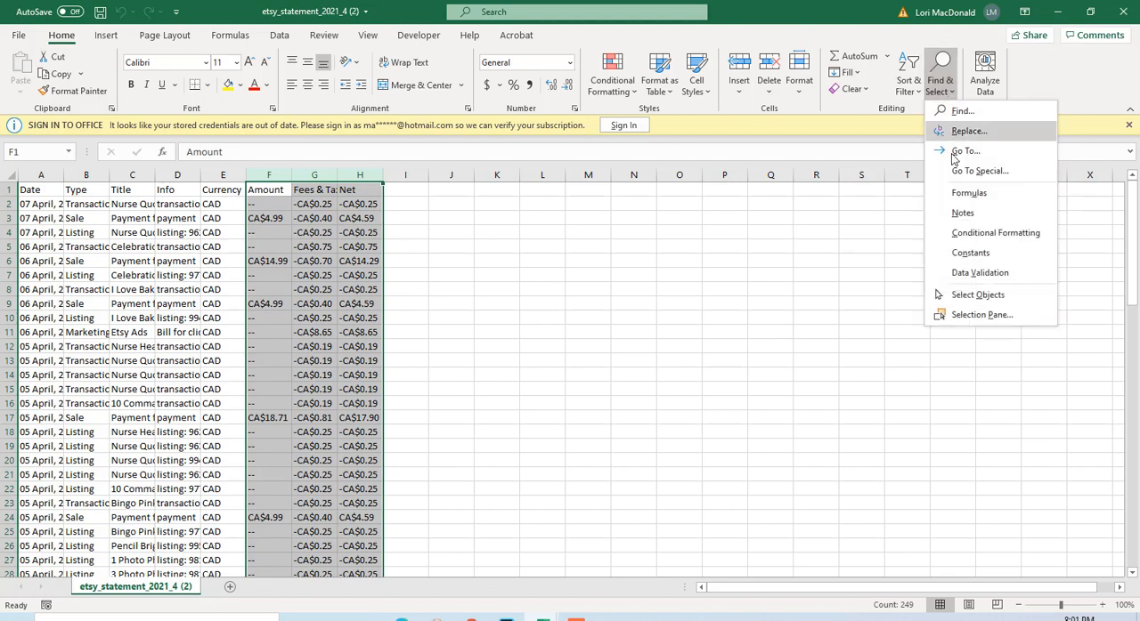
left_click(957, 131)
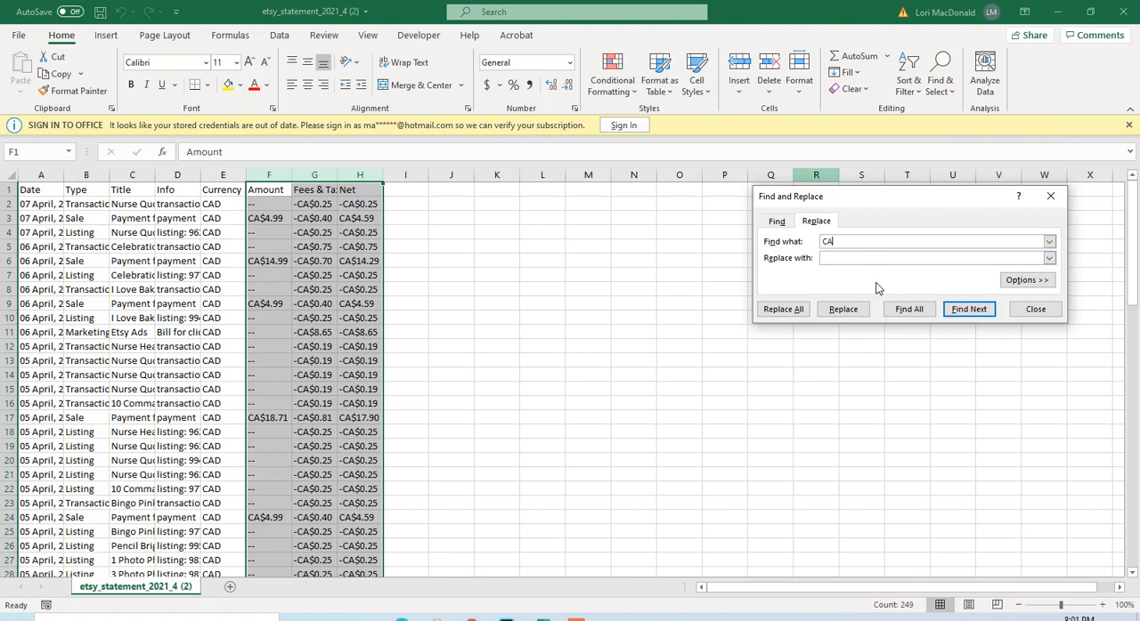
type("CA")
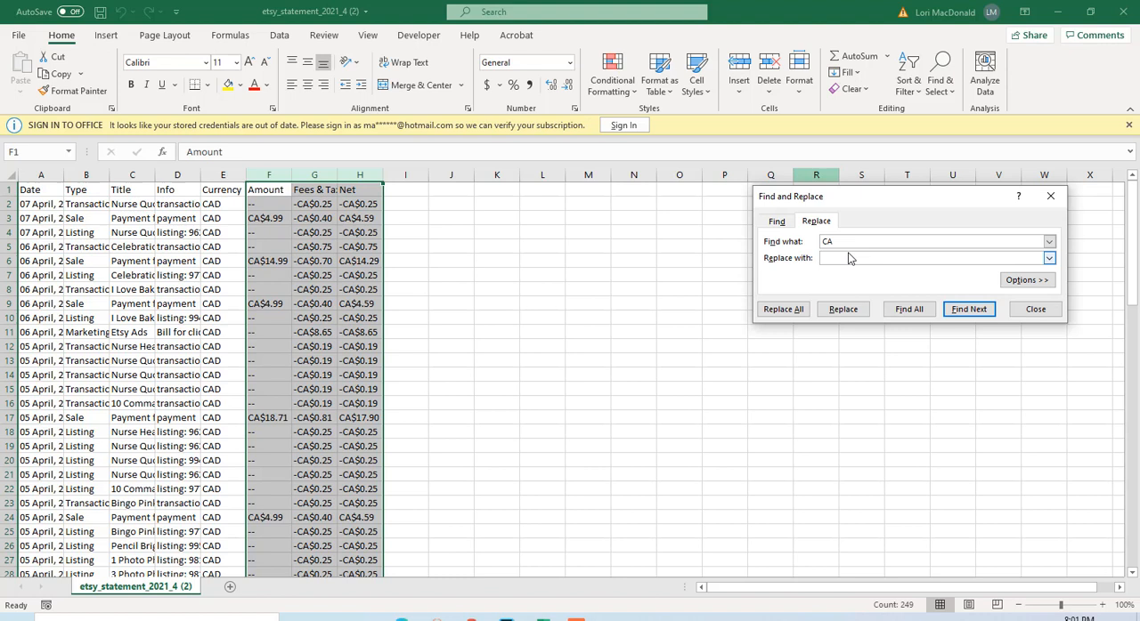
left_click(781, 310)
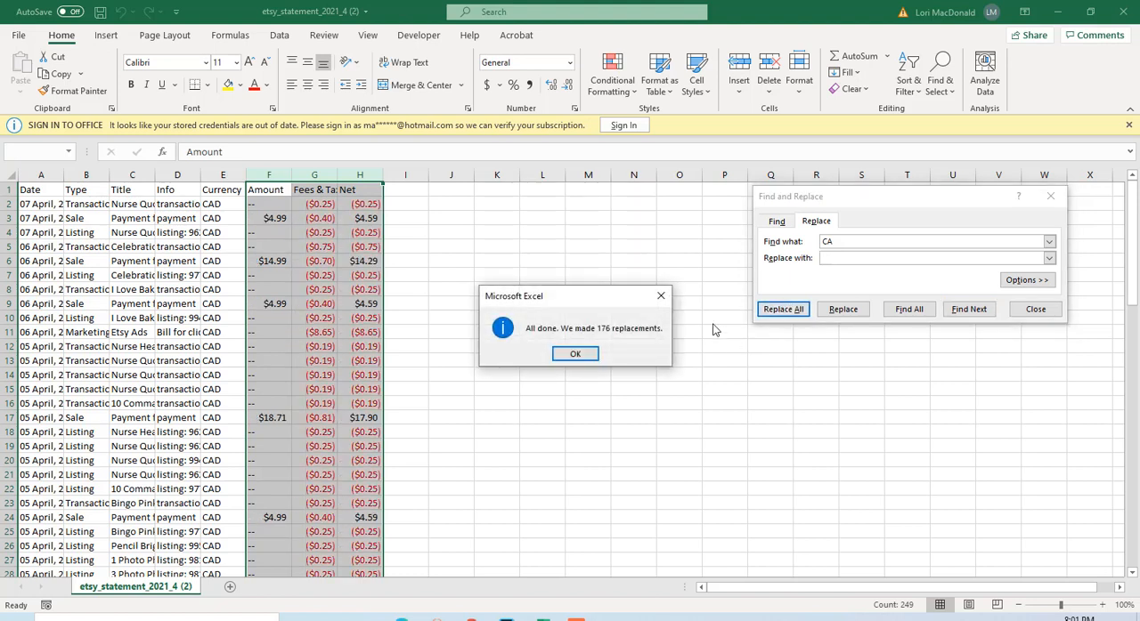
left_click(579, 354)
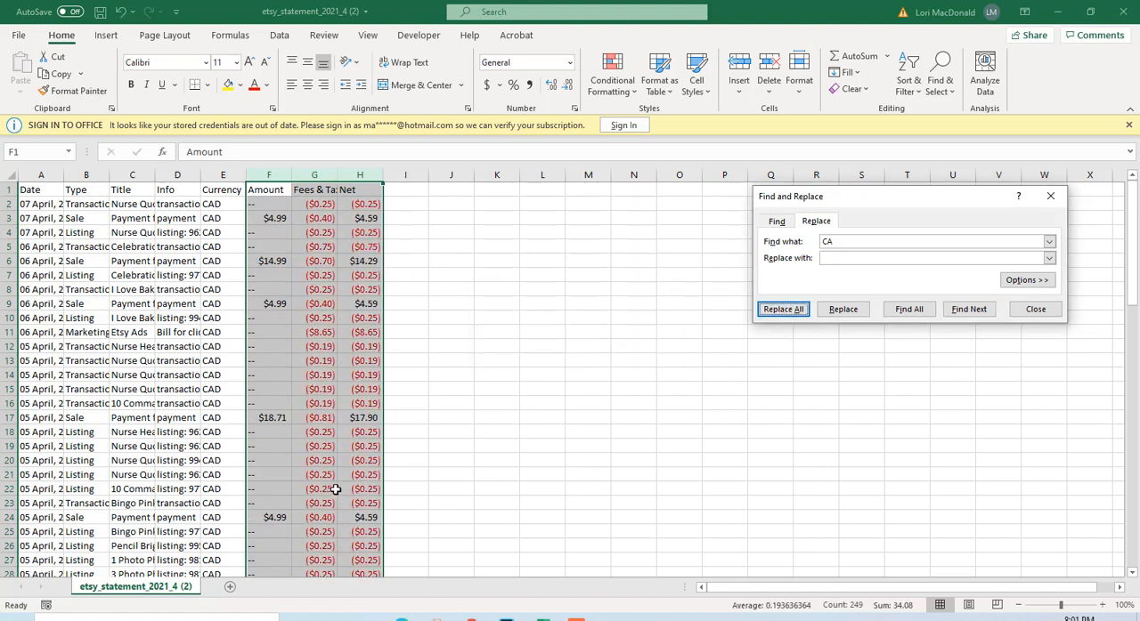
left_click(486, 360)
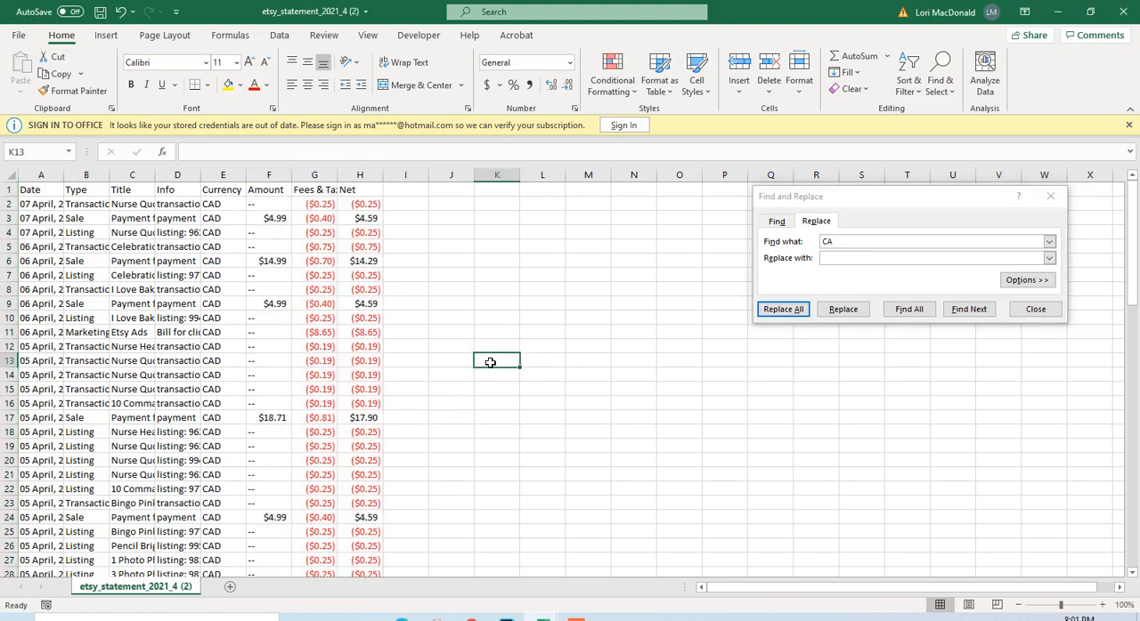
left_click(1035, 310)
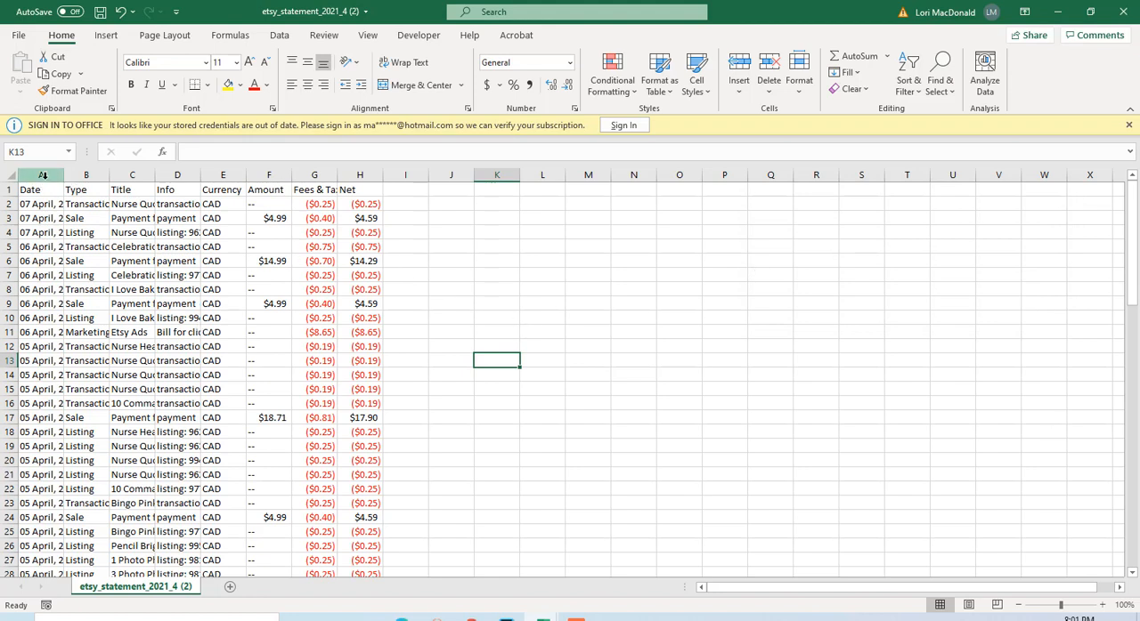
Create a PivotTable on a new worksheet from the statement data in columns A to H.
left_click_drag(41, 175, 360, 165)
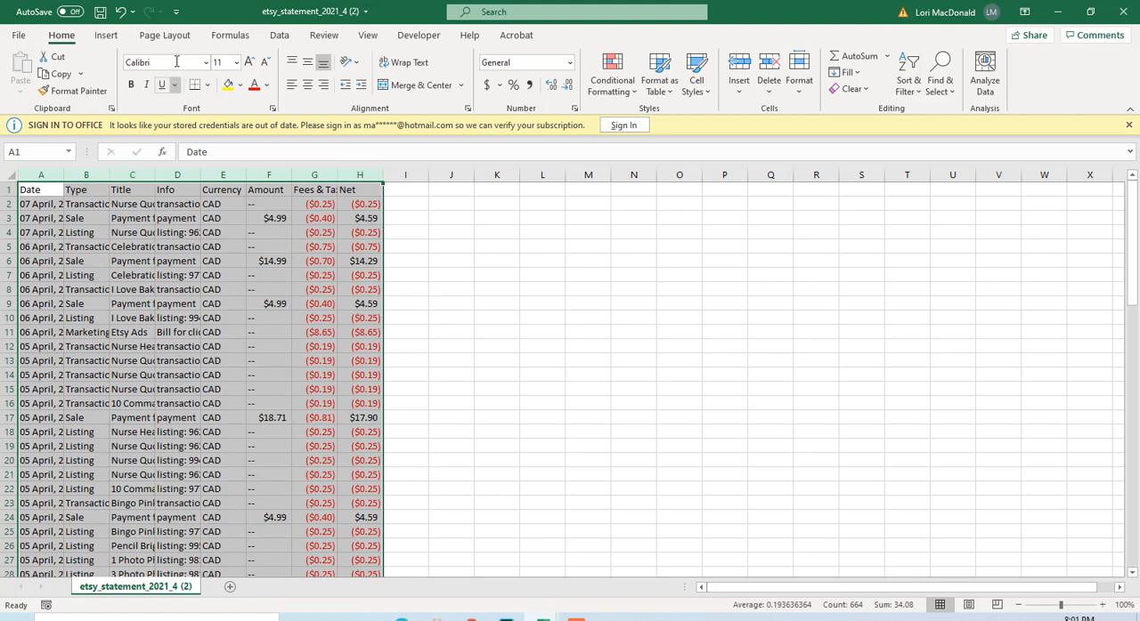
left_click(104, 36)
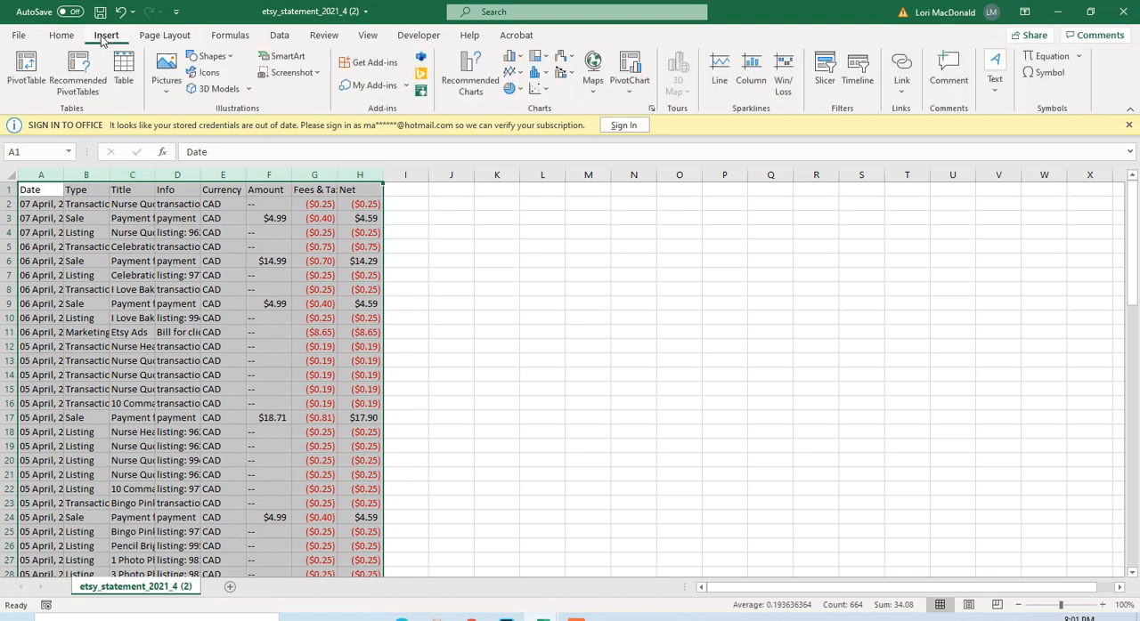
left_click(27, 76)
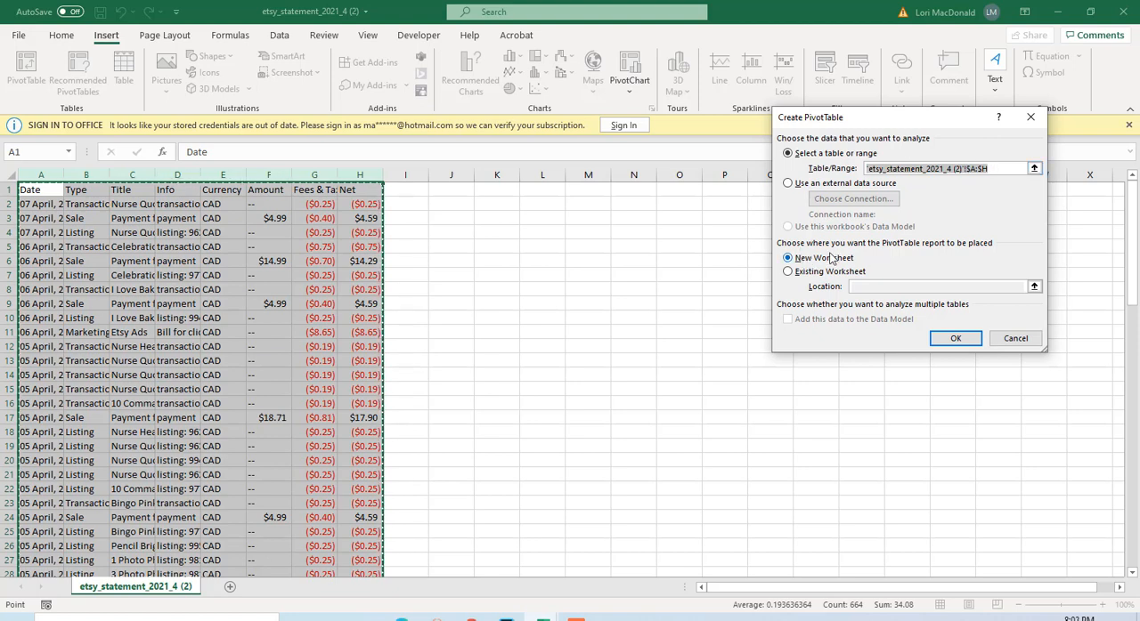
left_click(952, 340)
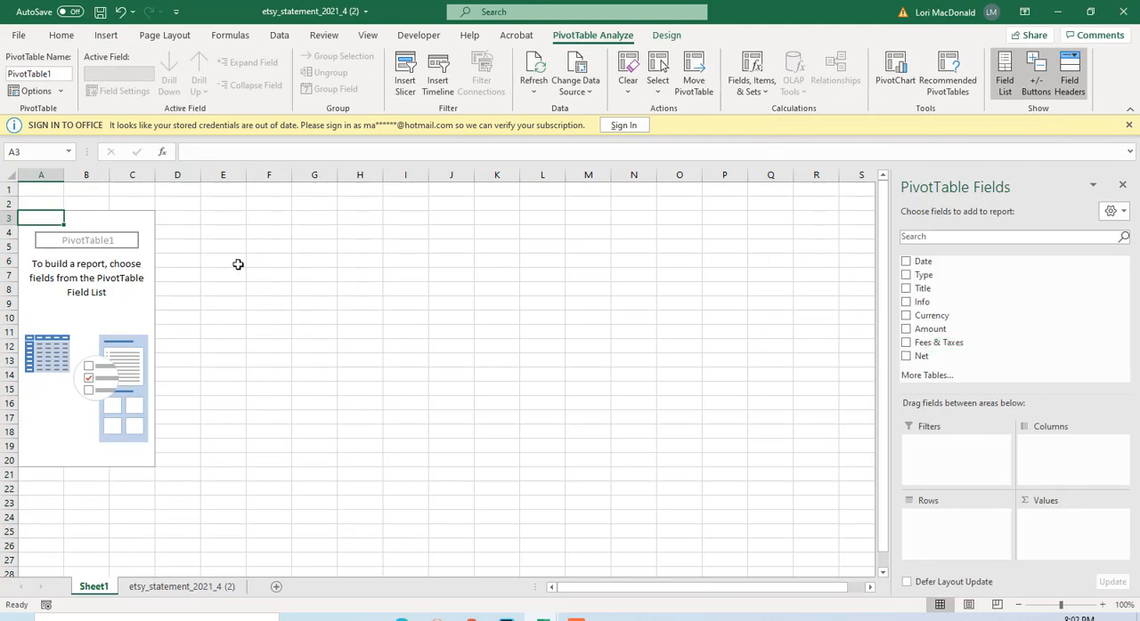
Rename the PivotTable's sheet as Pivot and the statement sheet as Data, and return to the Pivot sheet.
double_click(96, 591)
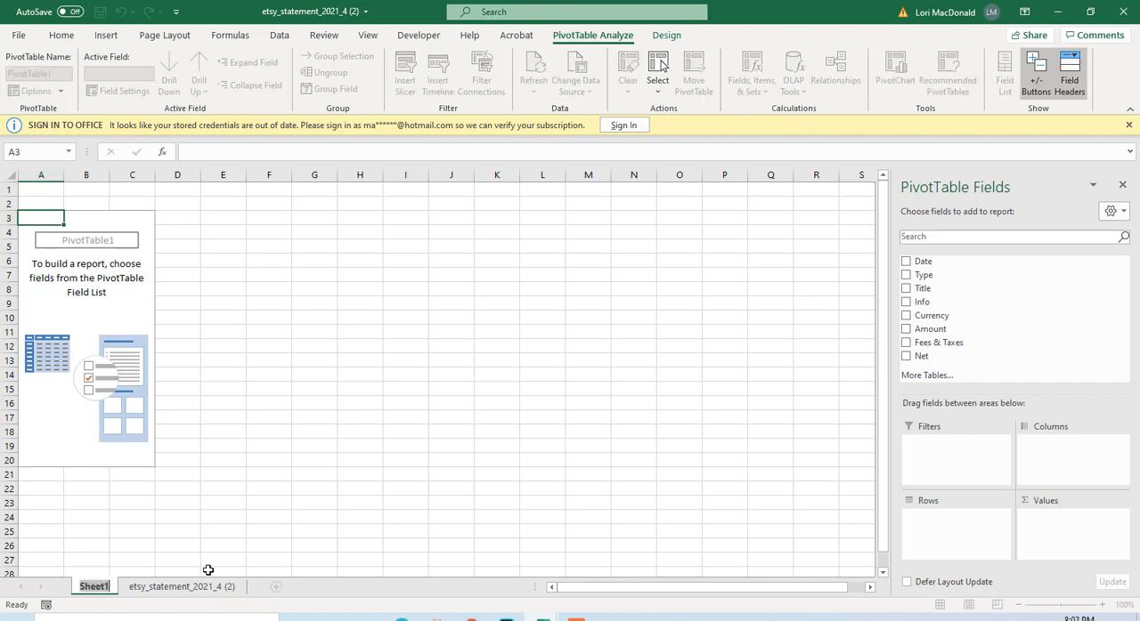
type("Pivot")
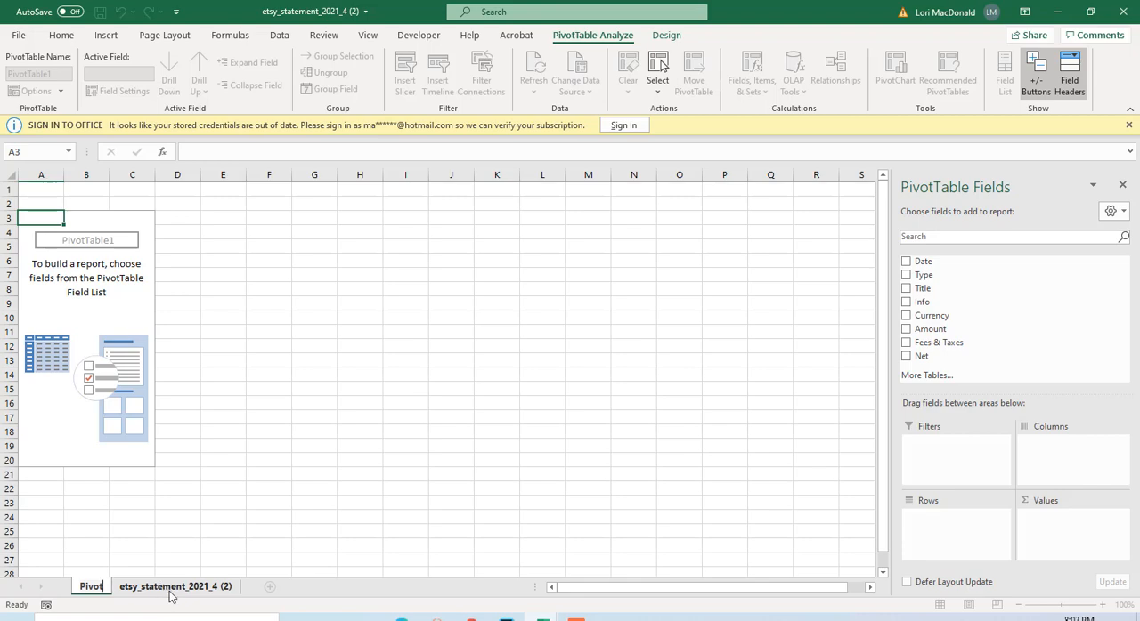
double_click(169, 587)
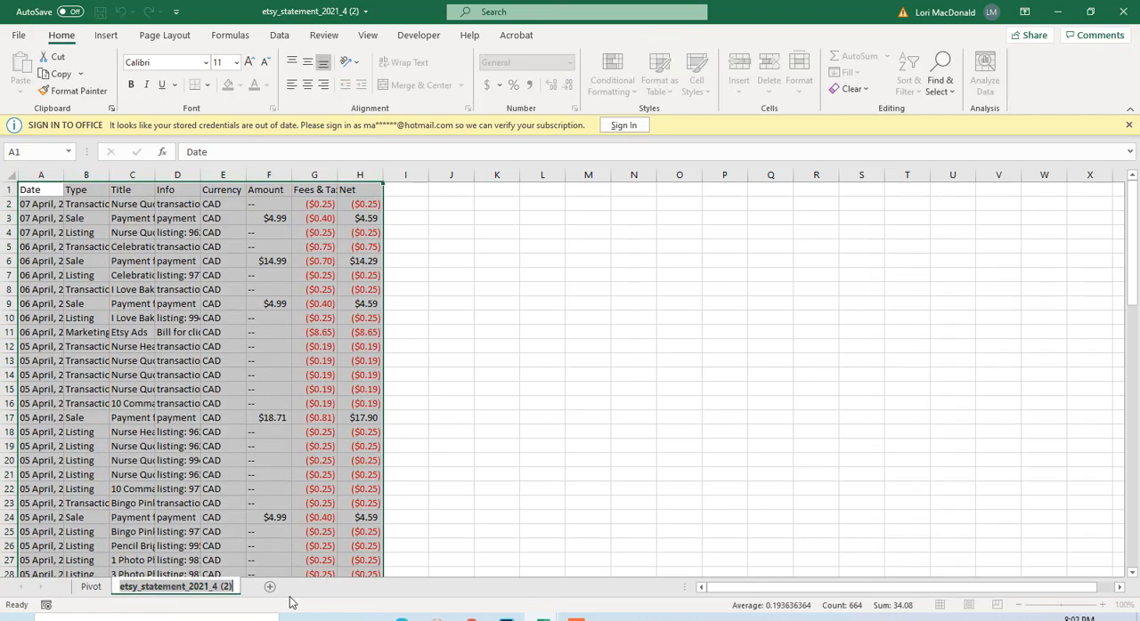
type("Data")
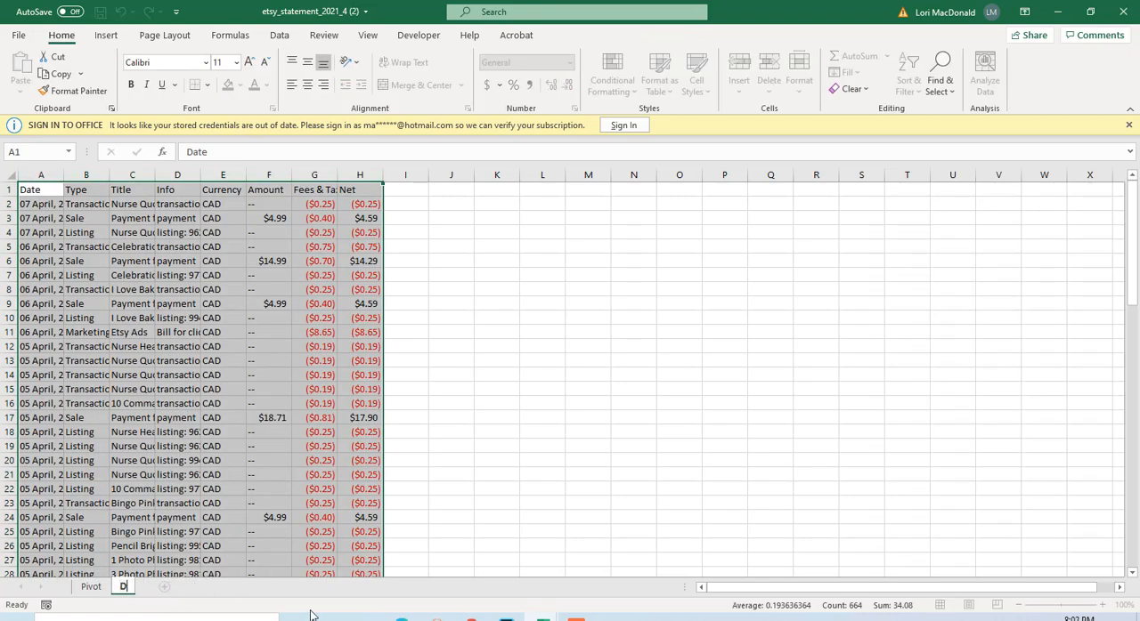
left_click(554, 389)
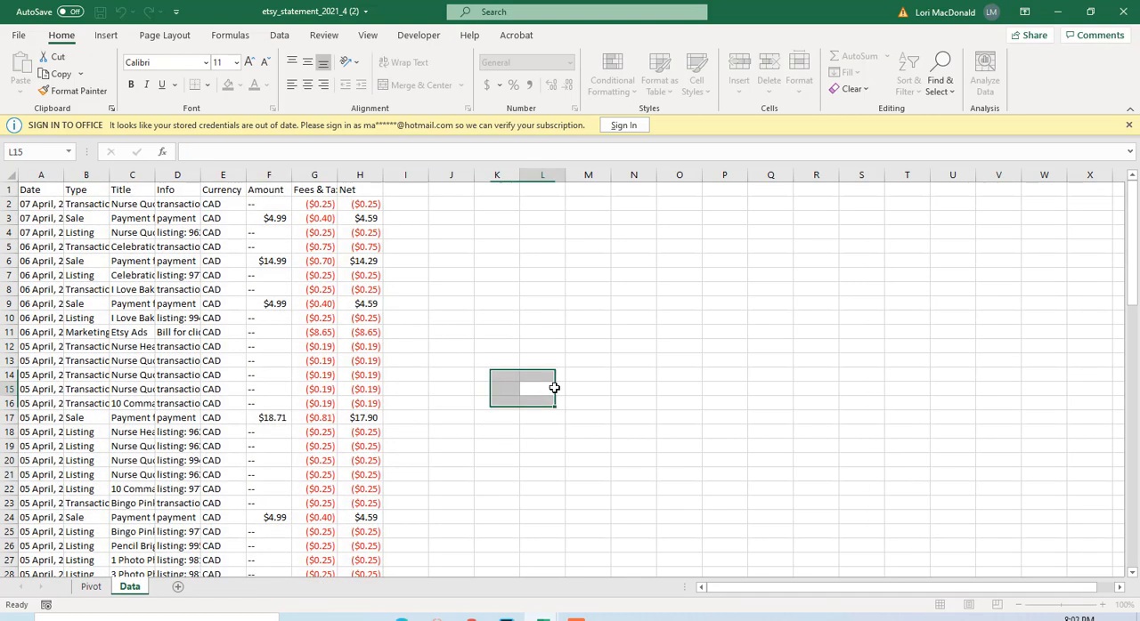
left_click(89, 588)
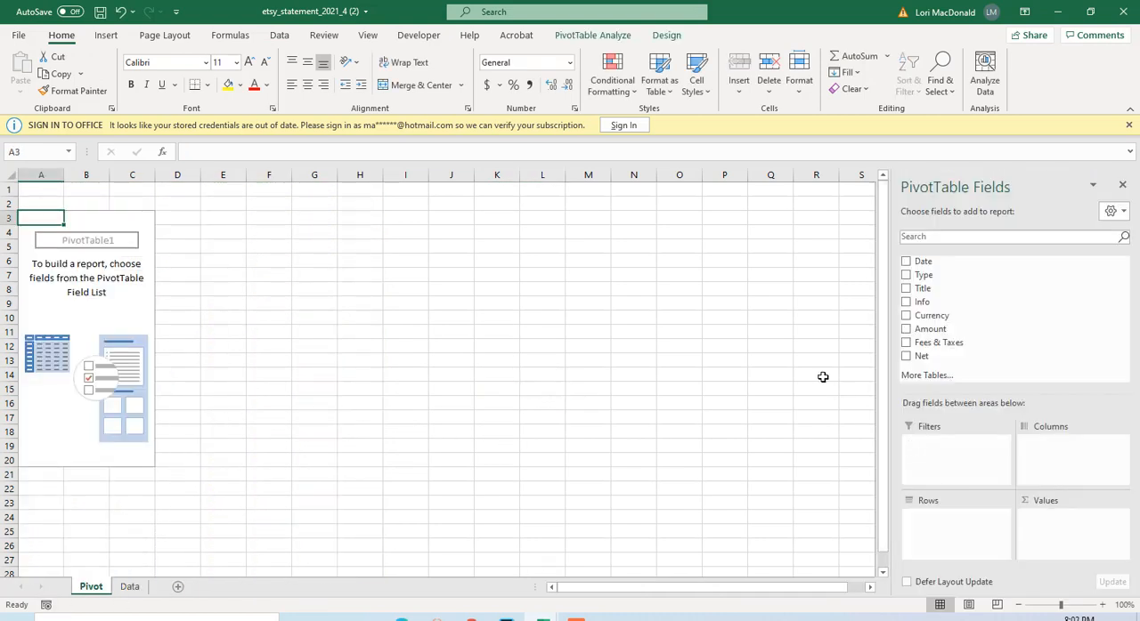
Summarise the Net field as PivotTable values, with Type as columns and Date as rows.
left_click(906, 358)
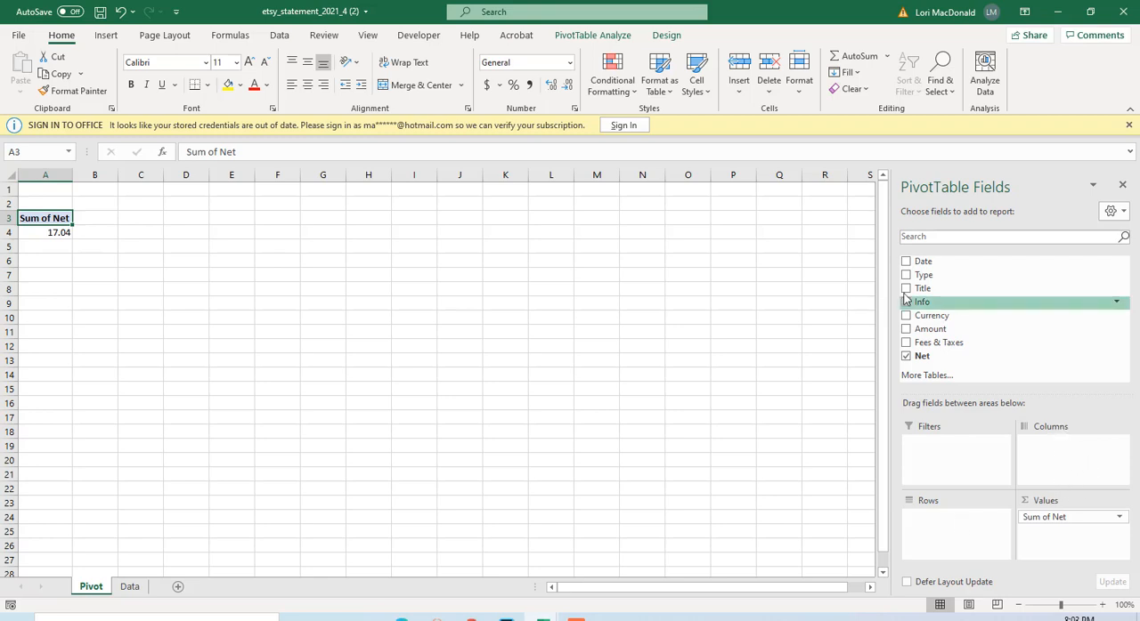
left_click_drag(922, 280, 1052, 451)
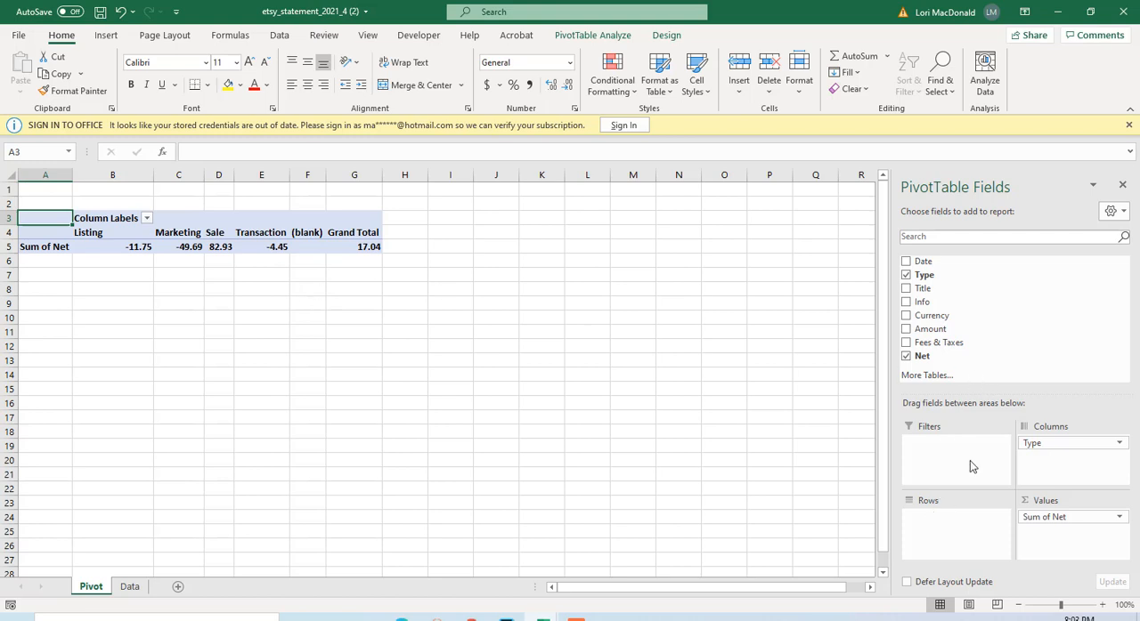
left_click_drag(932, 267, 933, 523)
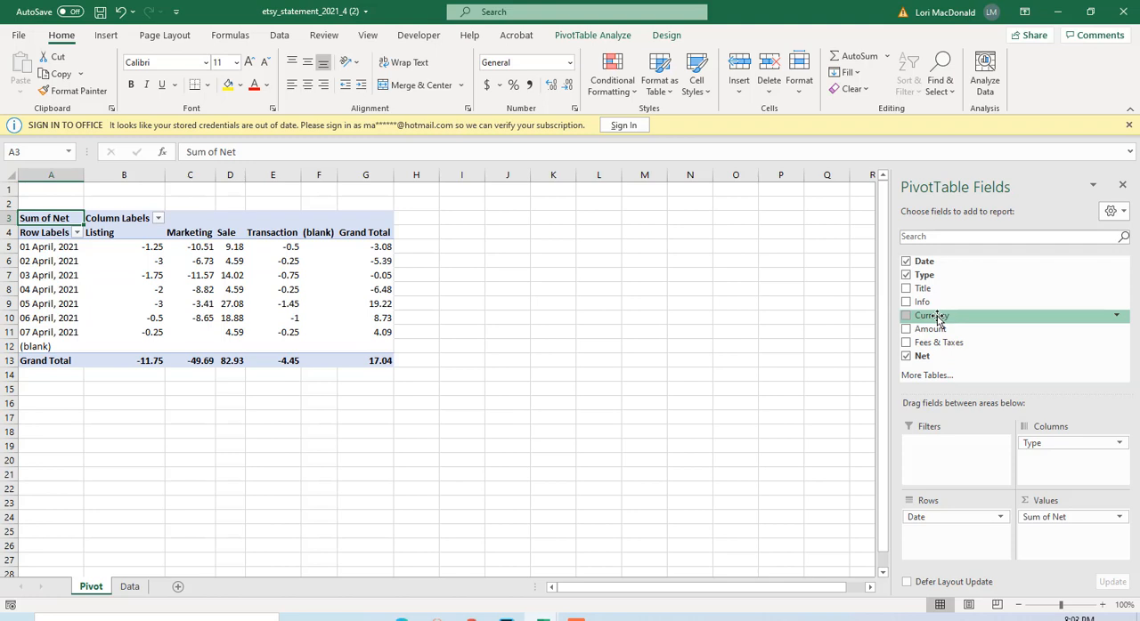
Add Currency as a PivotTable report filter and restrict it to CAD.
left_click_drag(935, 318, 943, 451)
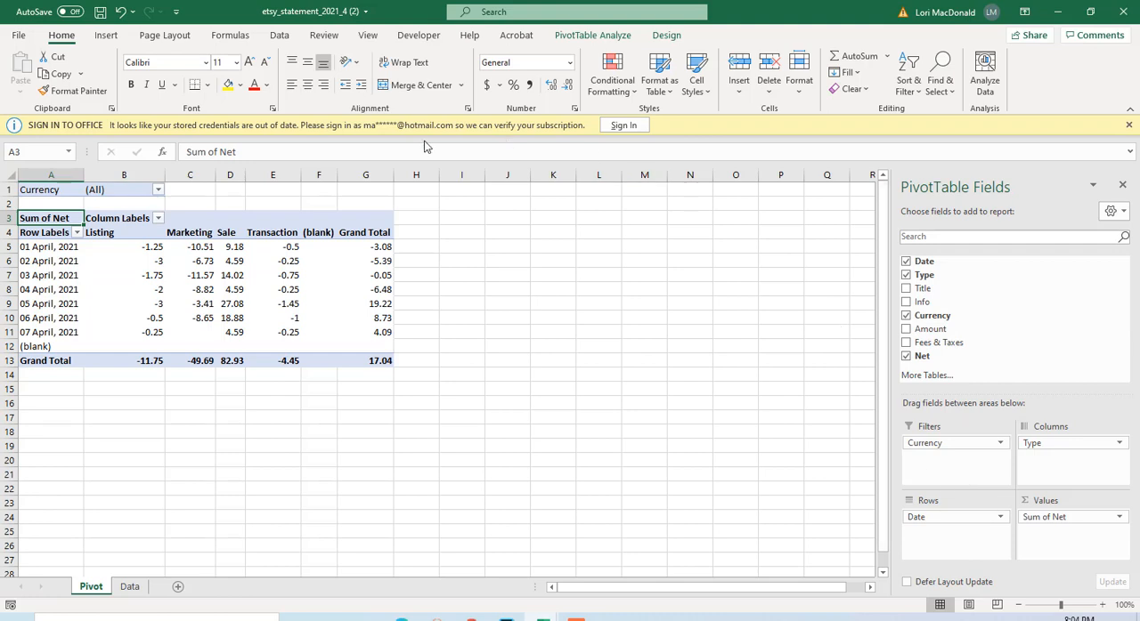
left_click(158, 190)
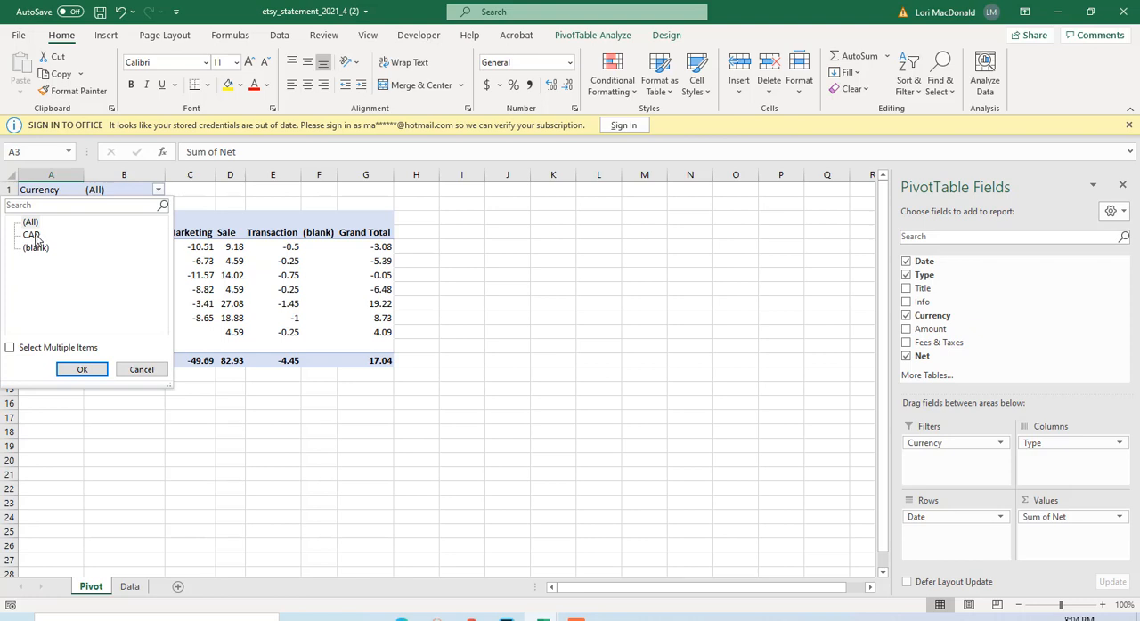
left_click(33, 235)
left_click(82, 370)
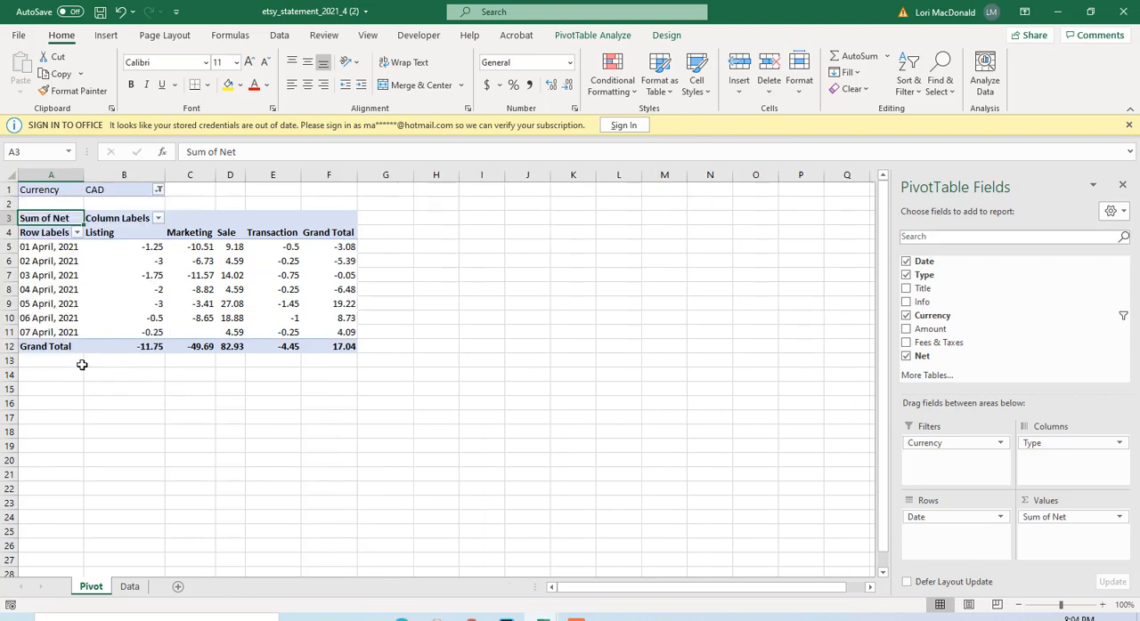
left_click(338, 373)
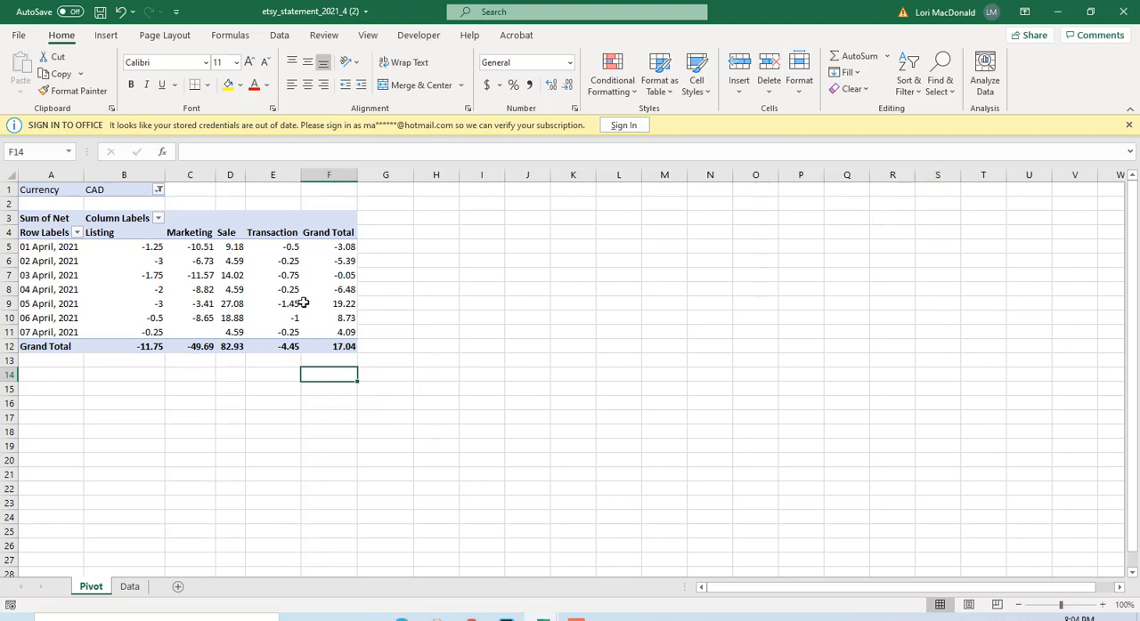
Format columns B to F of the Pivot sheet as Currency with two decimal places and the $ symbol.
left_click(290, 274)
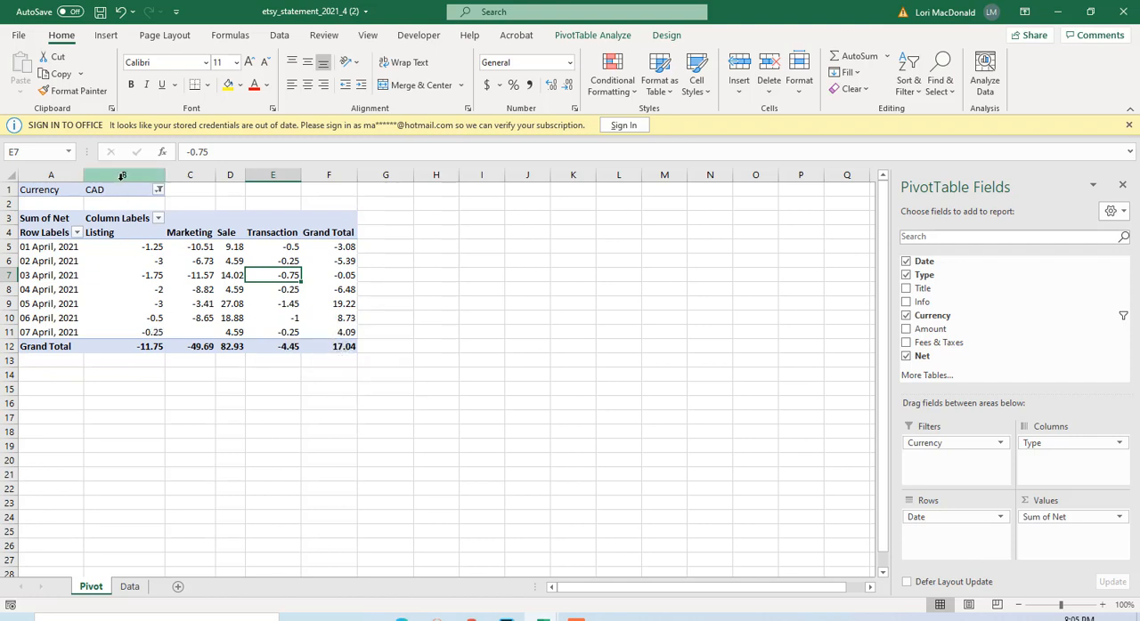
left_click_drag(122, 175, 326, 174)
right_click(328, 174)
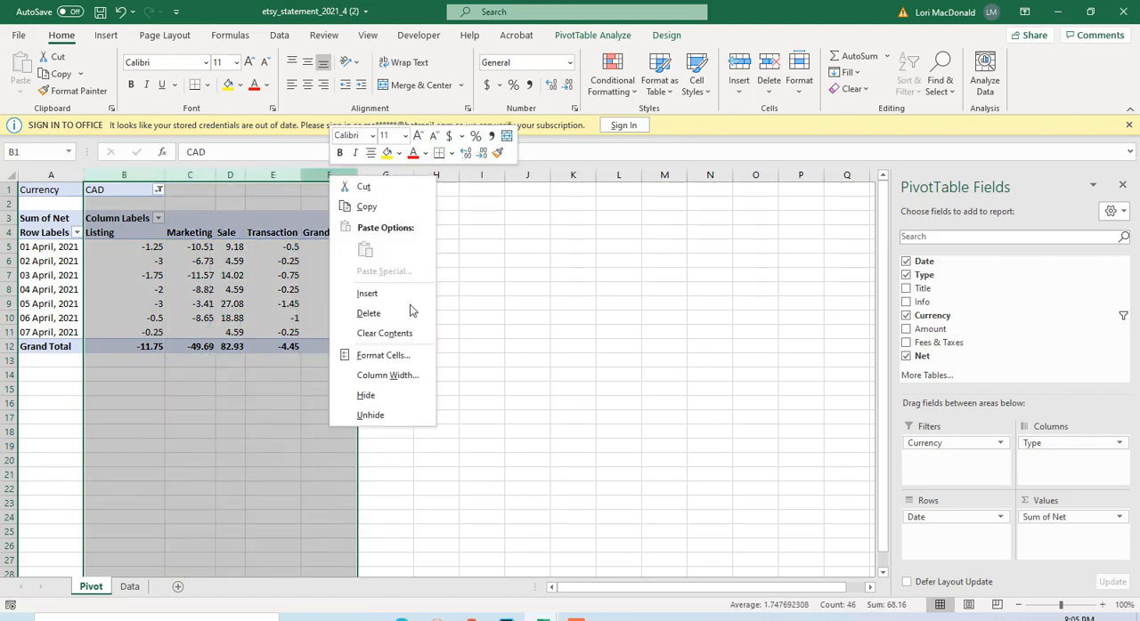
left_click(374, 357)
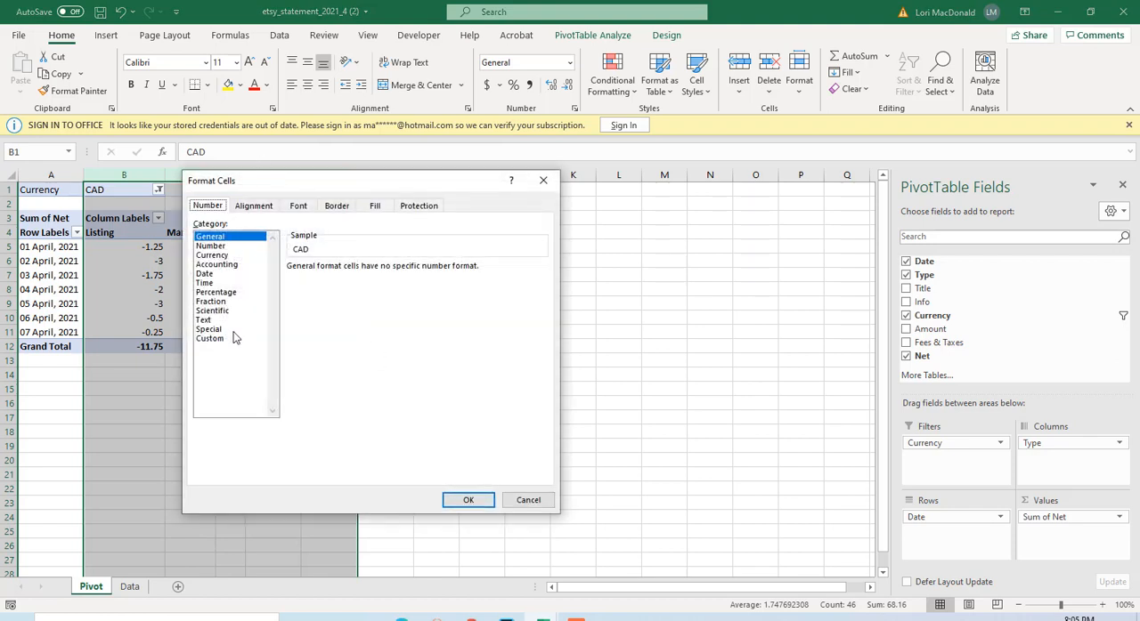
left_click(221, 257)
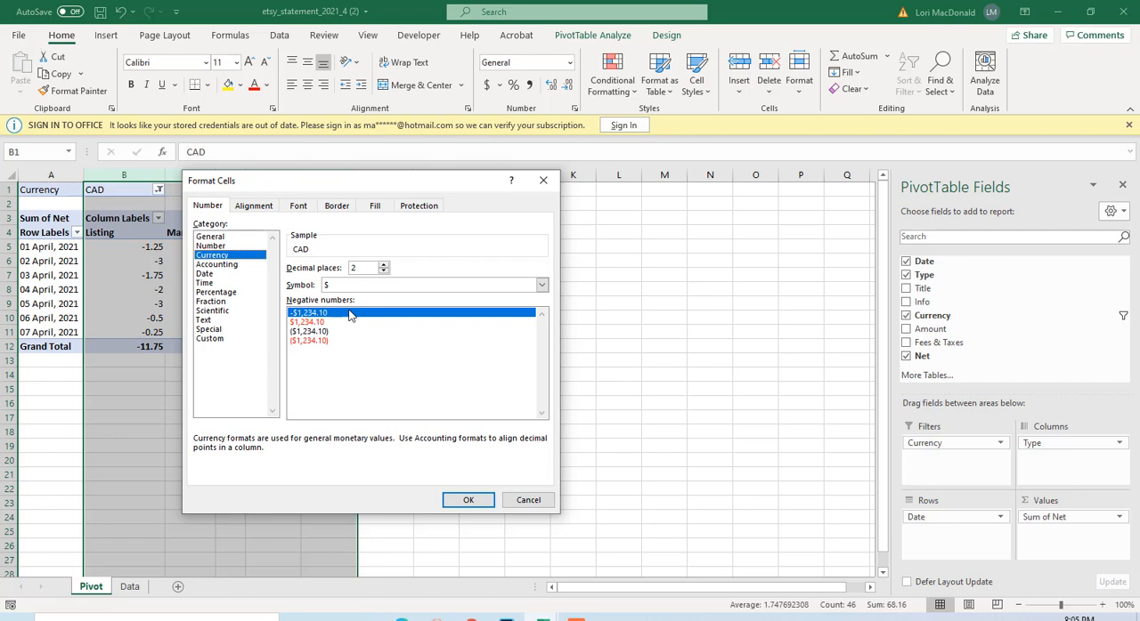
left_click(464, 502)
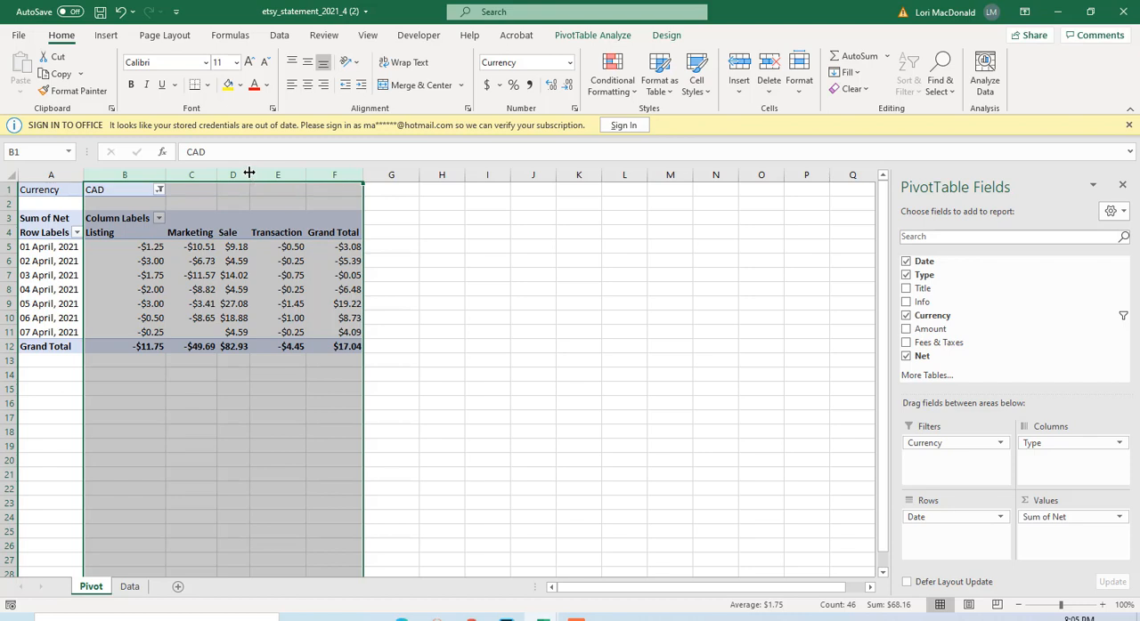
Set the width of columns B to F on the Pivot sheet to 16.
right_click(250, 173)
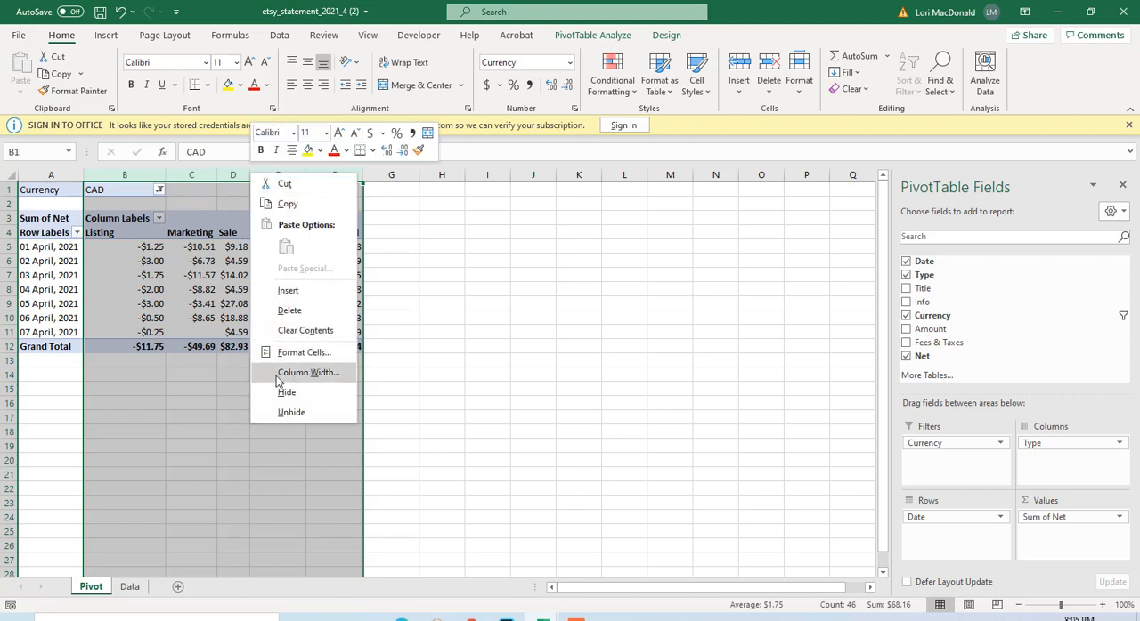
left_click(287, 372)
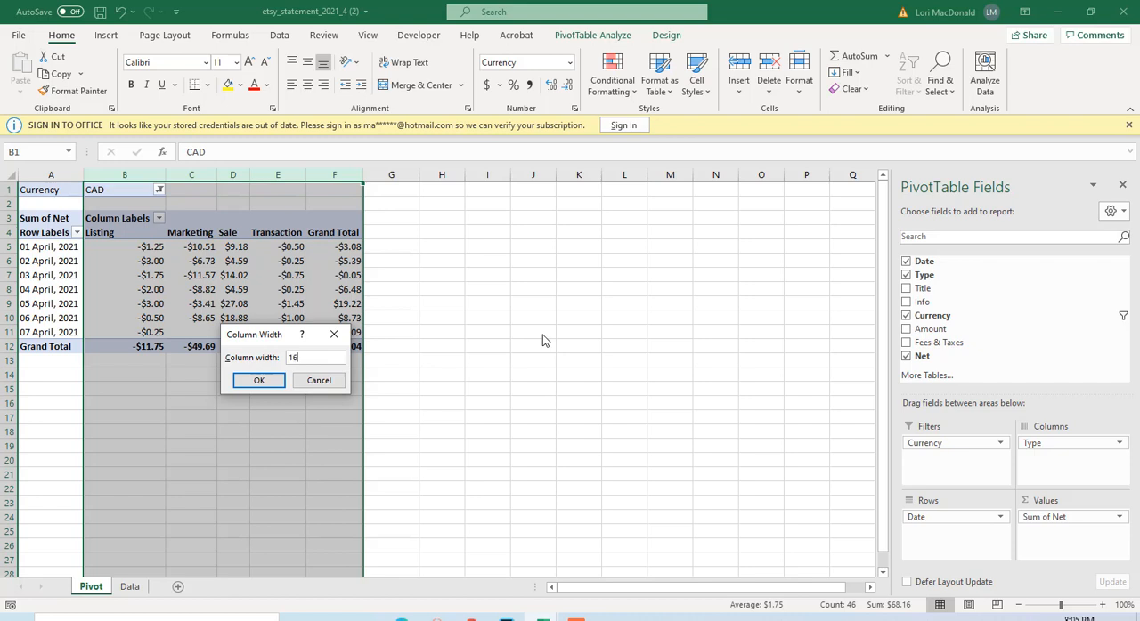
key("Return")
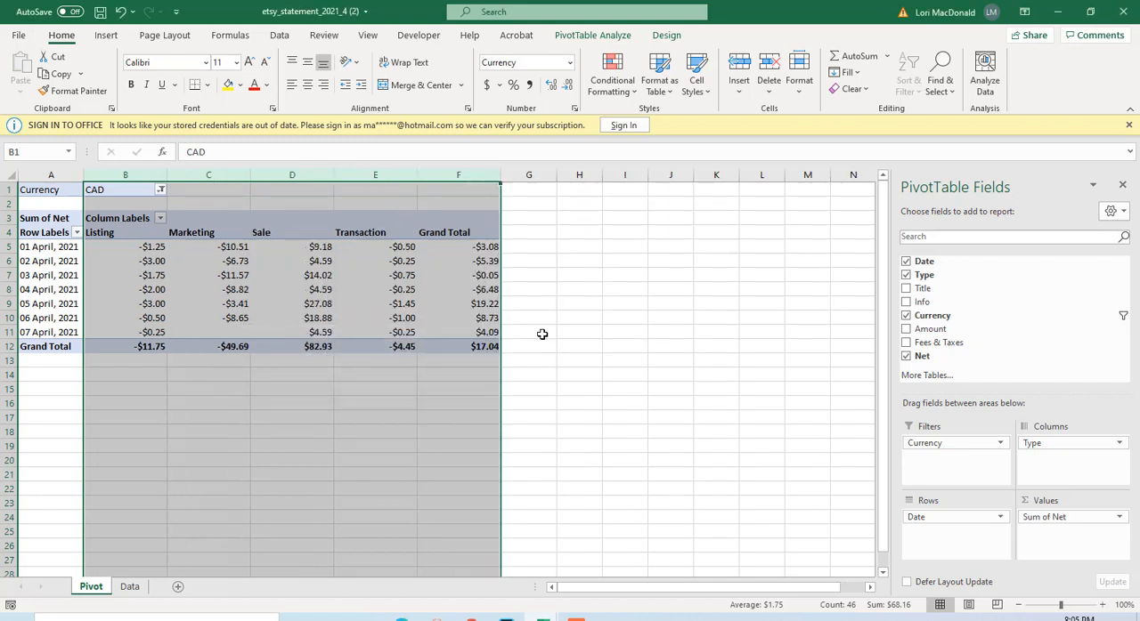
left_click_drag(524, 374, 531, 365)
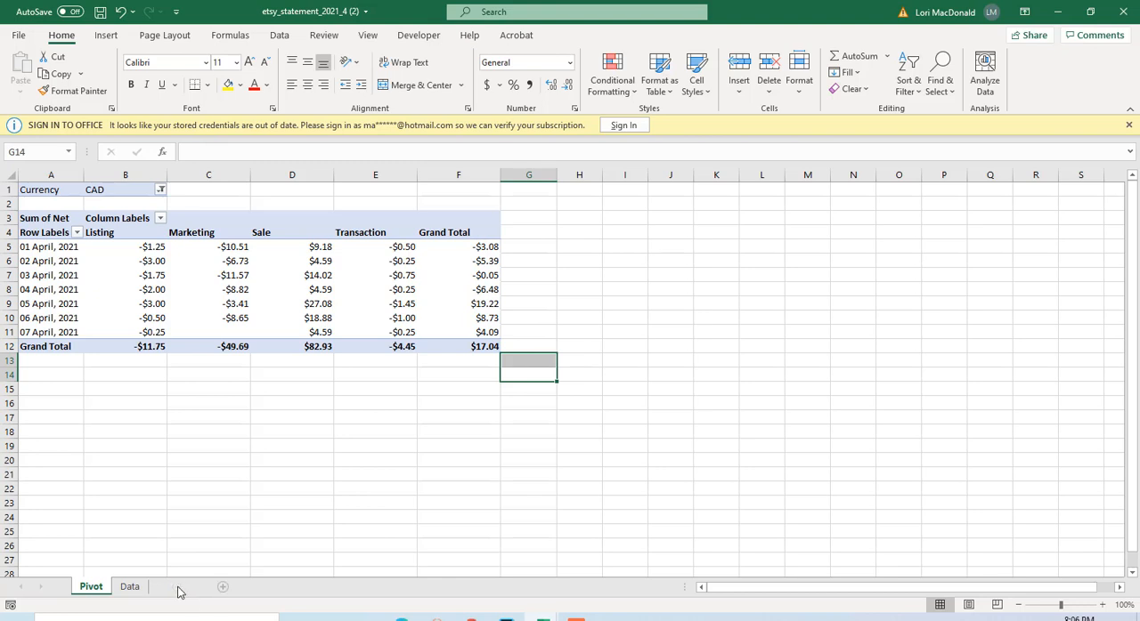
Add a new worksheet and name it April 2021.
left_click(178, 591)
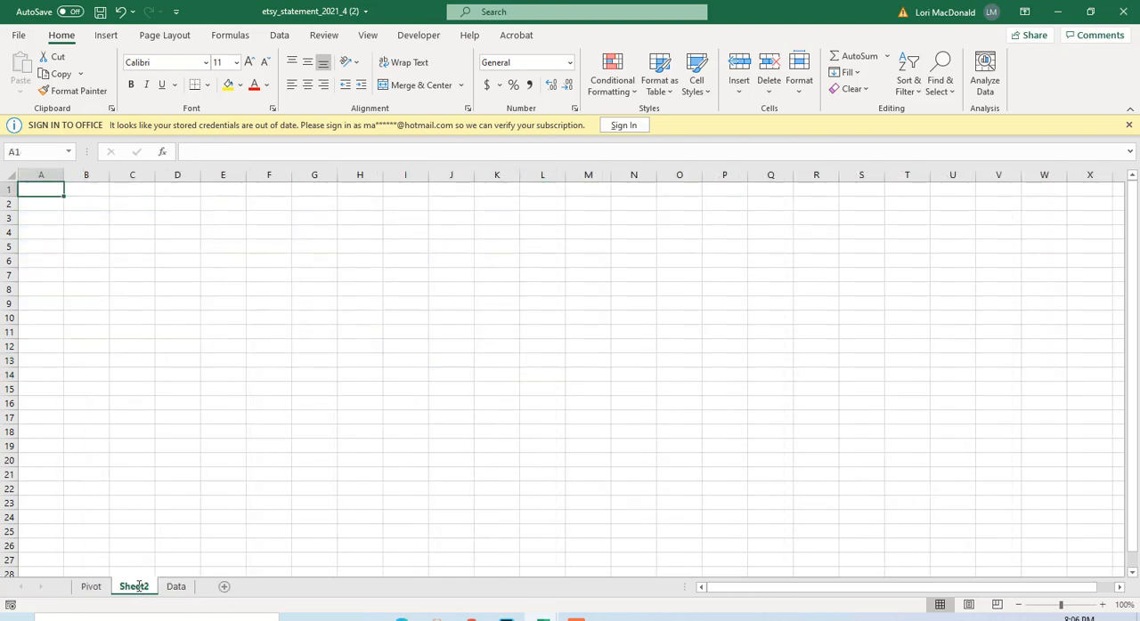
double_click(136, 587)
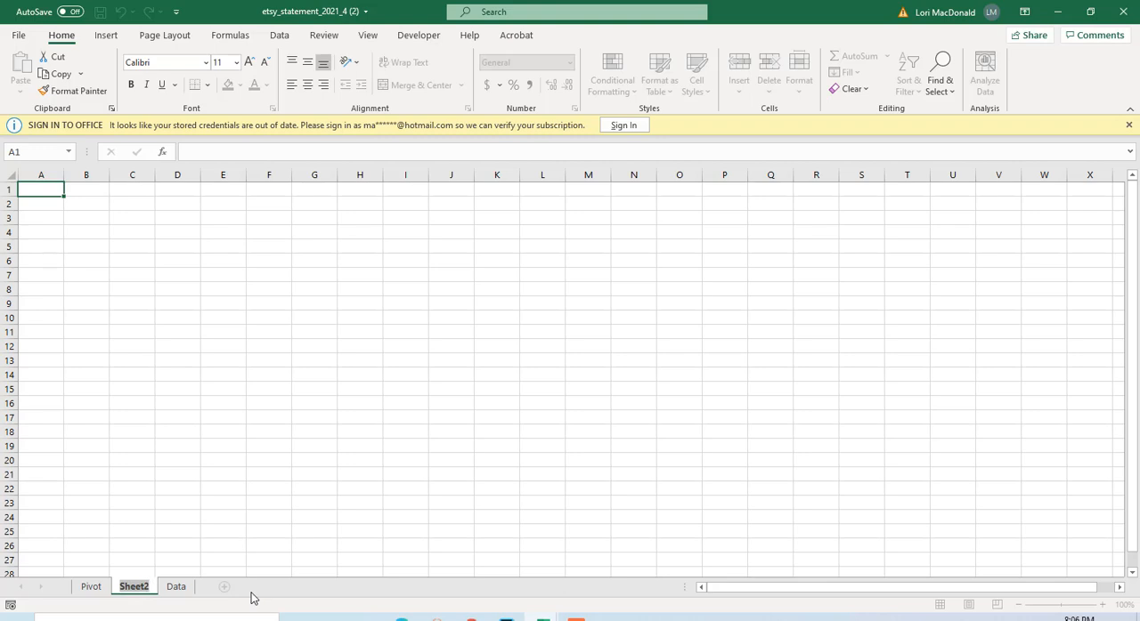
type("April")
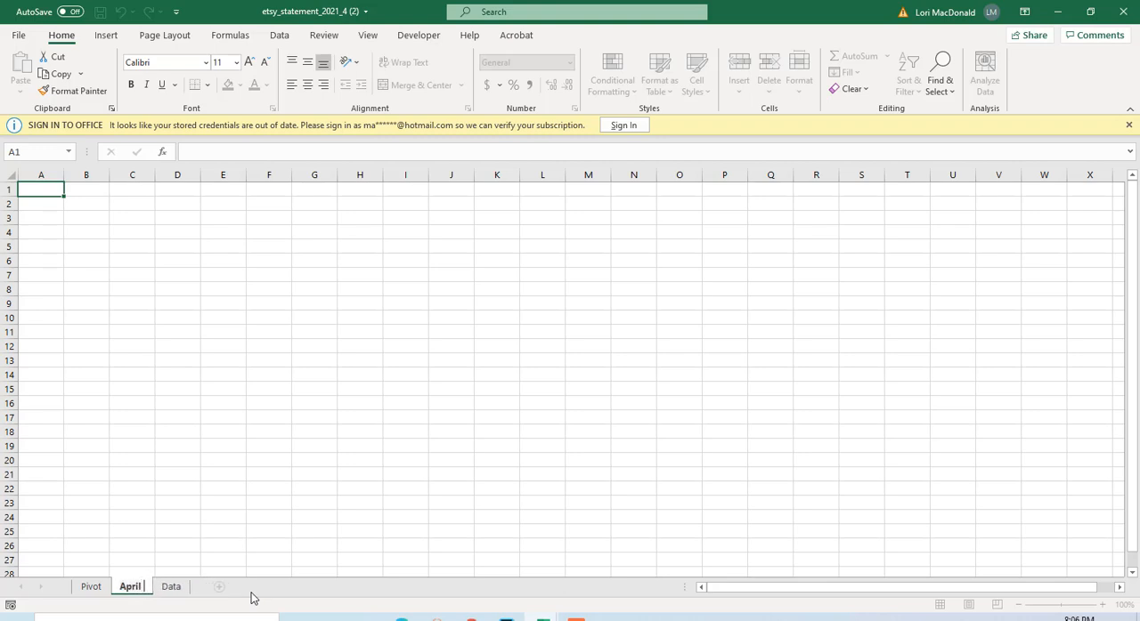
type(" 2021")
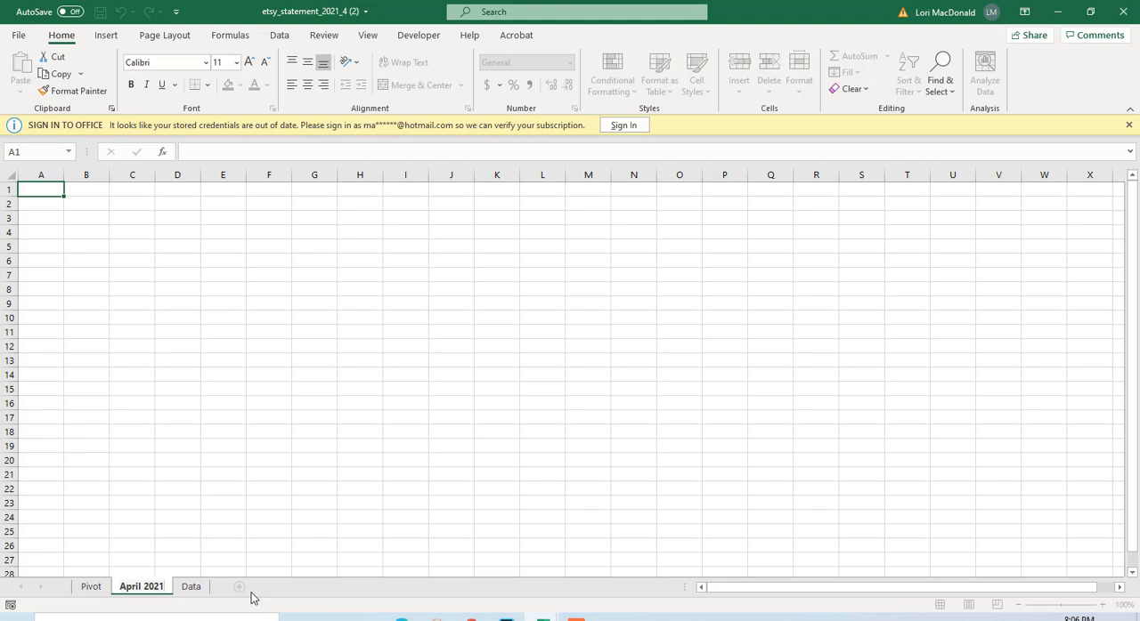
left_click(230, 557)
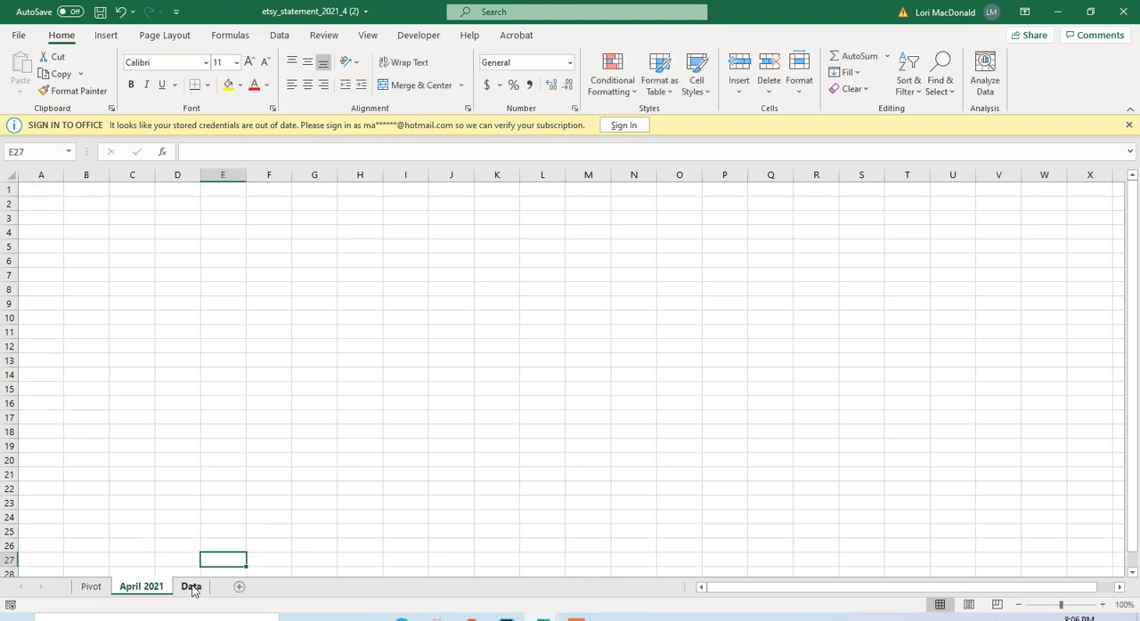
Copy the PivotTable from its Row Labels header through the Grand Total row (A4:F12) and paste it into cell A1 of the April 2021 sheet.
left_click(91, 589)
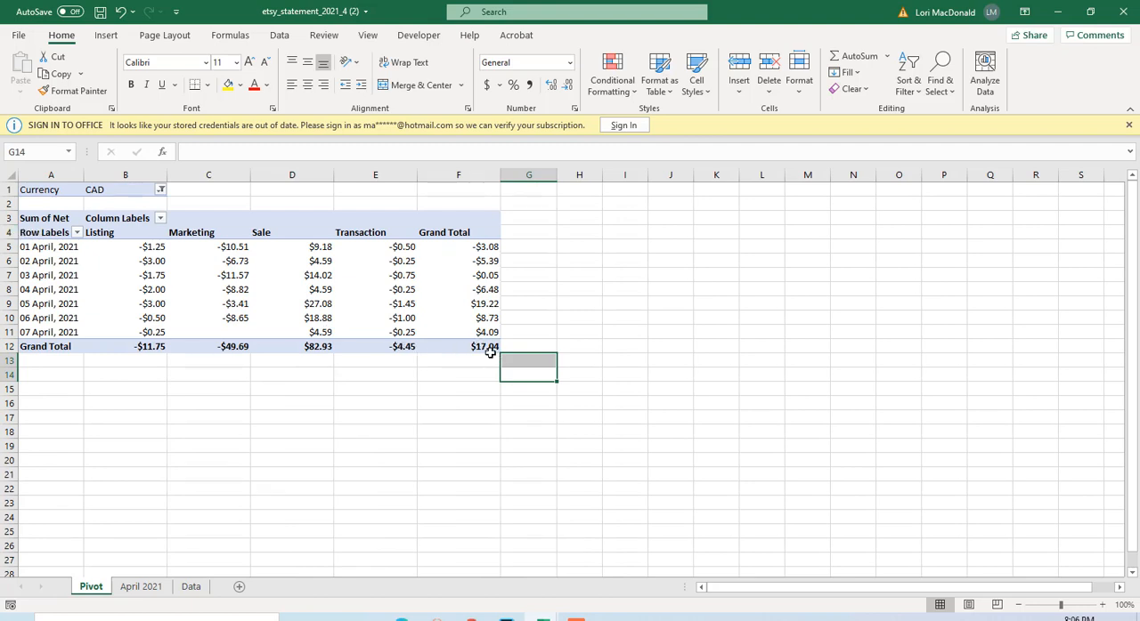
mouse_move(488, 351)
left_click(45, 234)
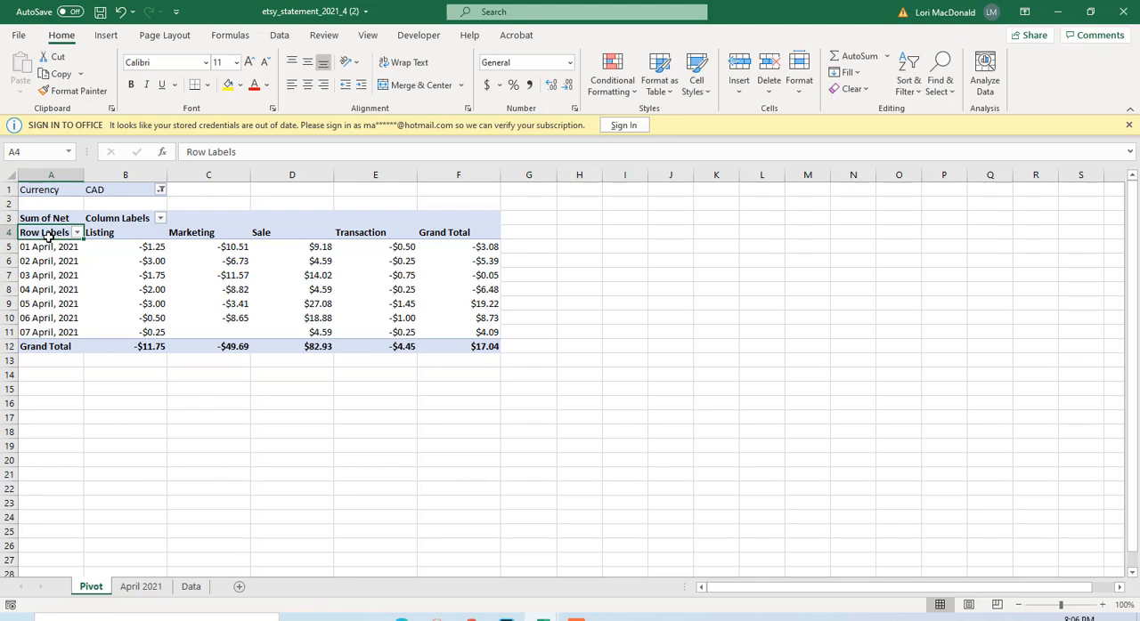
left_click_drag(49, 236, 472, 343)
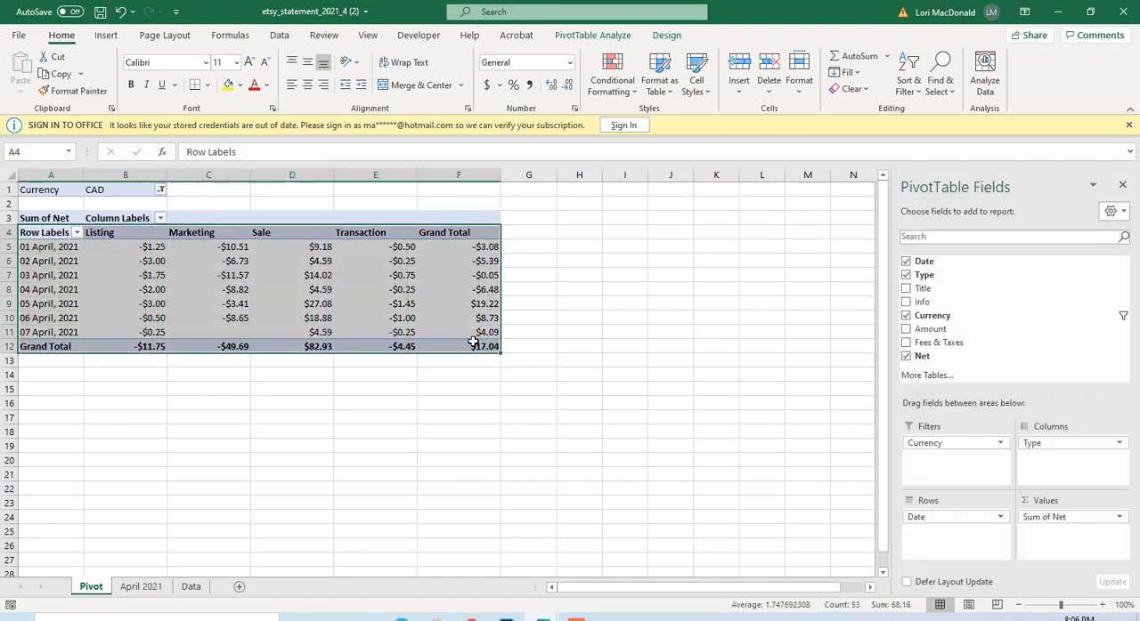
right_click(318, 277)
left_click(353, 288)
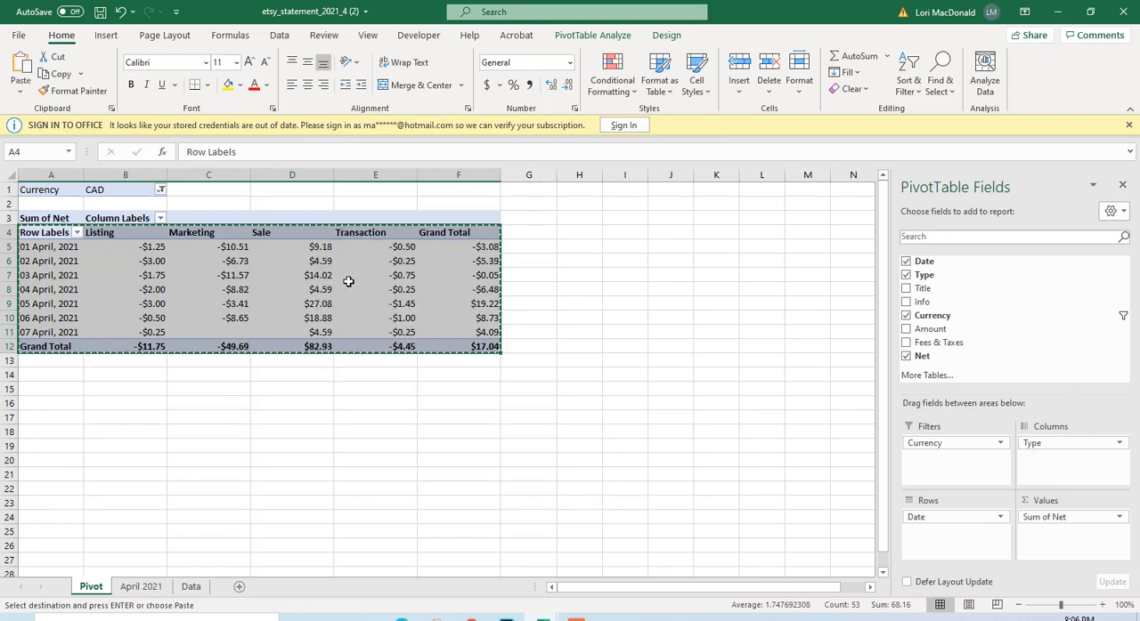
left_click(150, 589)
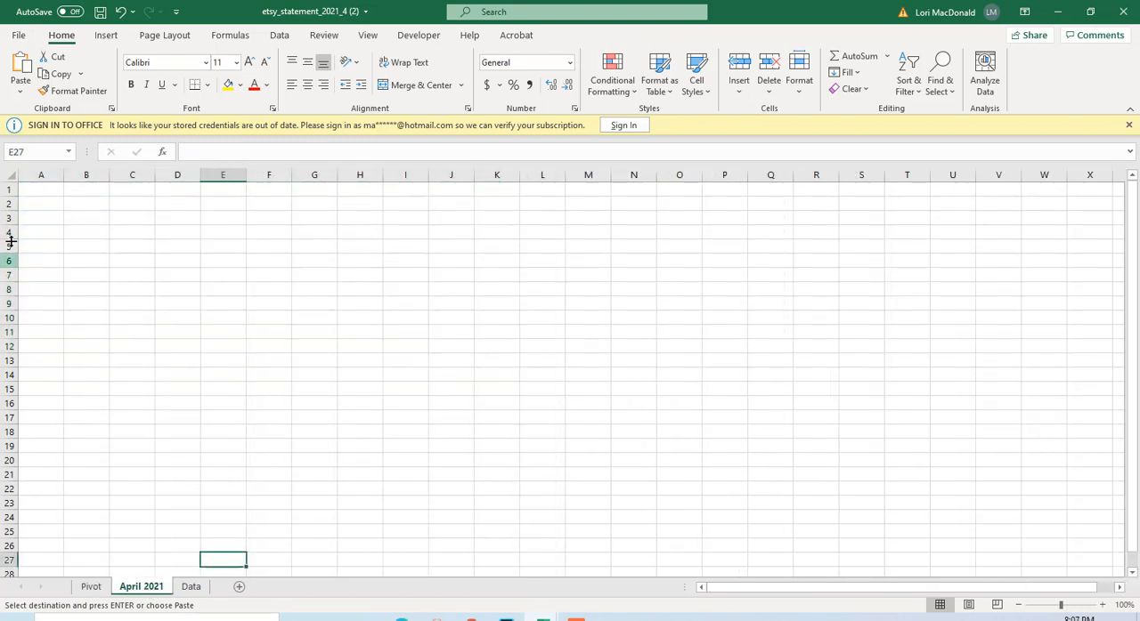
left_click(34, 189)
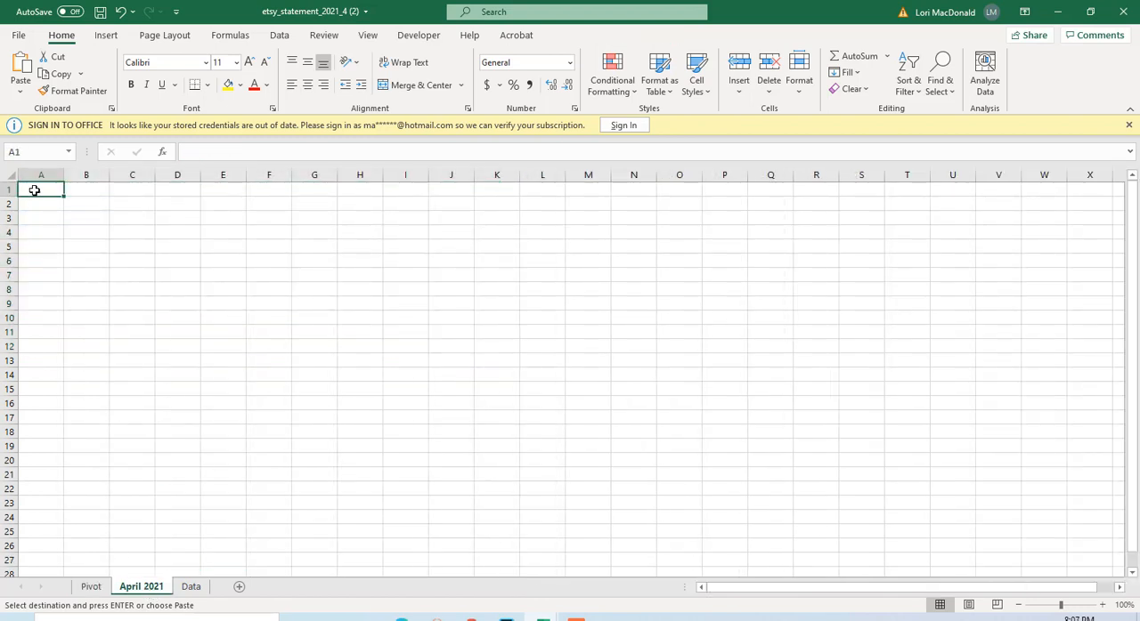
right_click(34, 192)
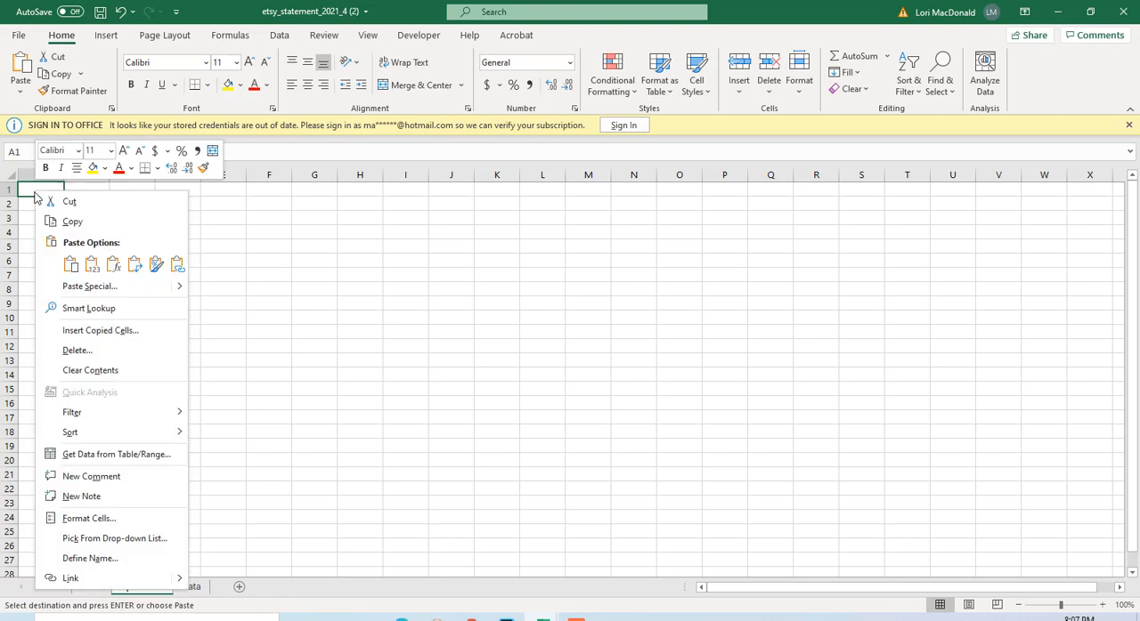
left_click(70, 265)
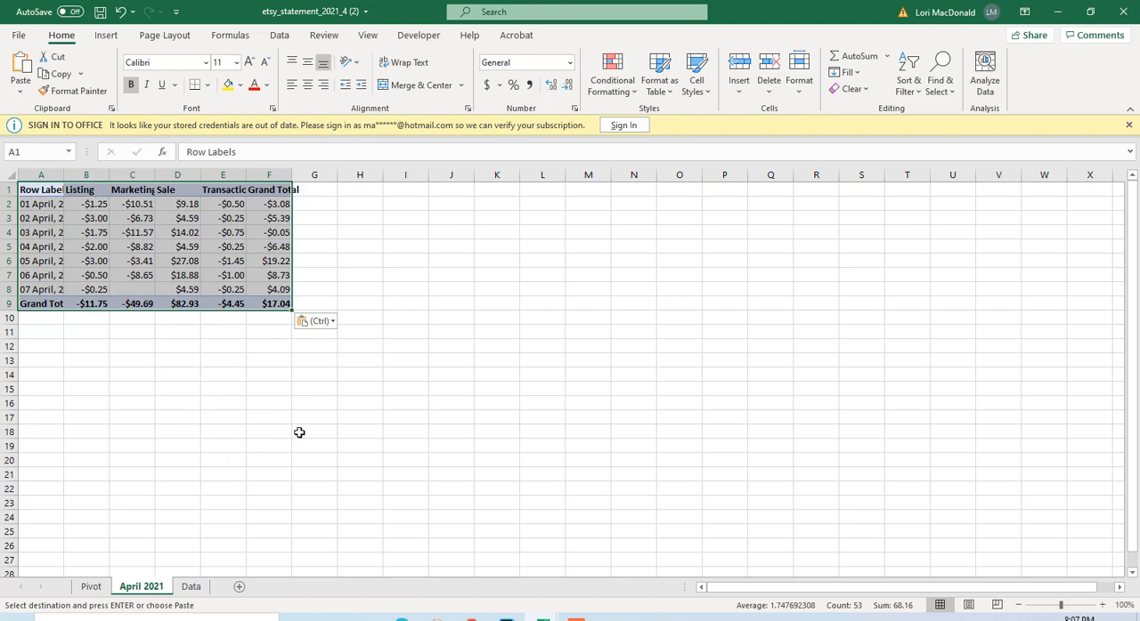
Set the width of columns A to F on the April 2021 sheet to 16.
left_click(42, 174)
left_click_drag(43, 175, 274, 174)
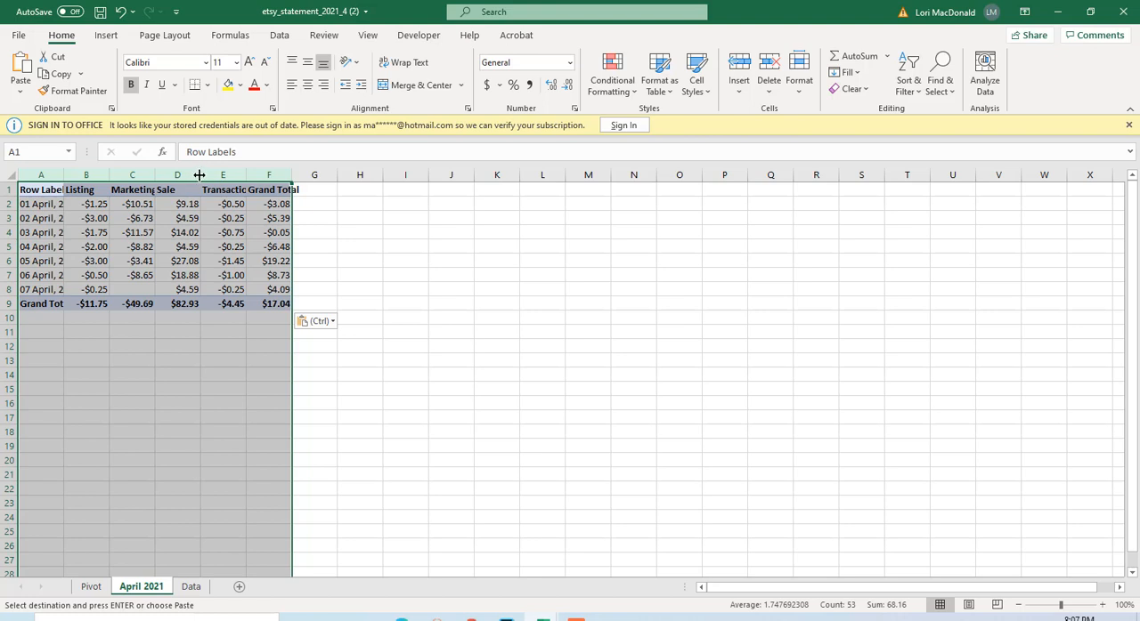
right_click(200, 177)
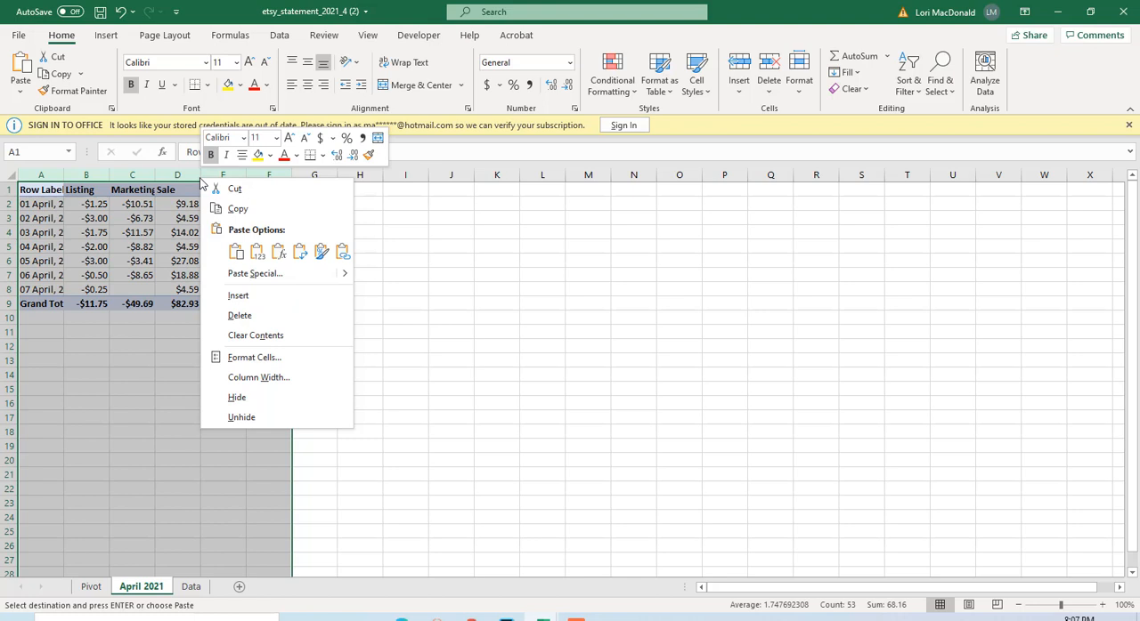
left_click(249, 377)
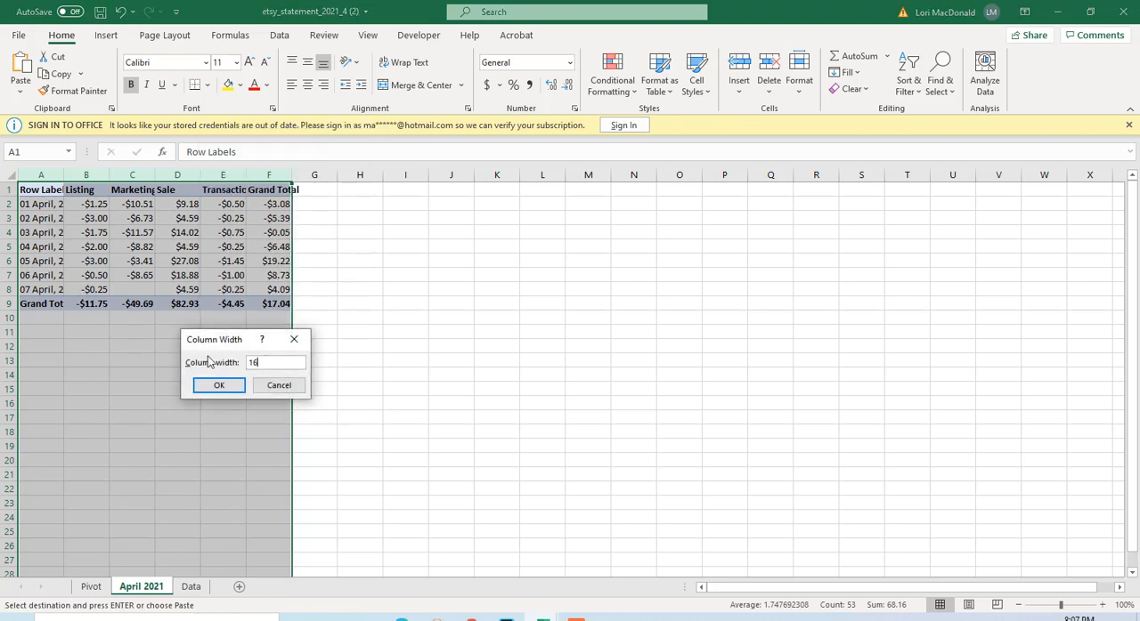
key("Return")
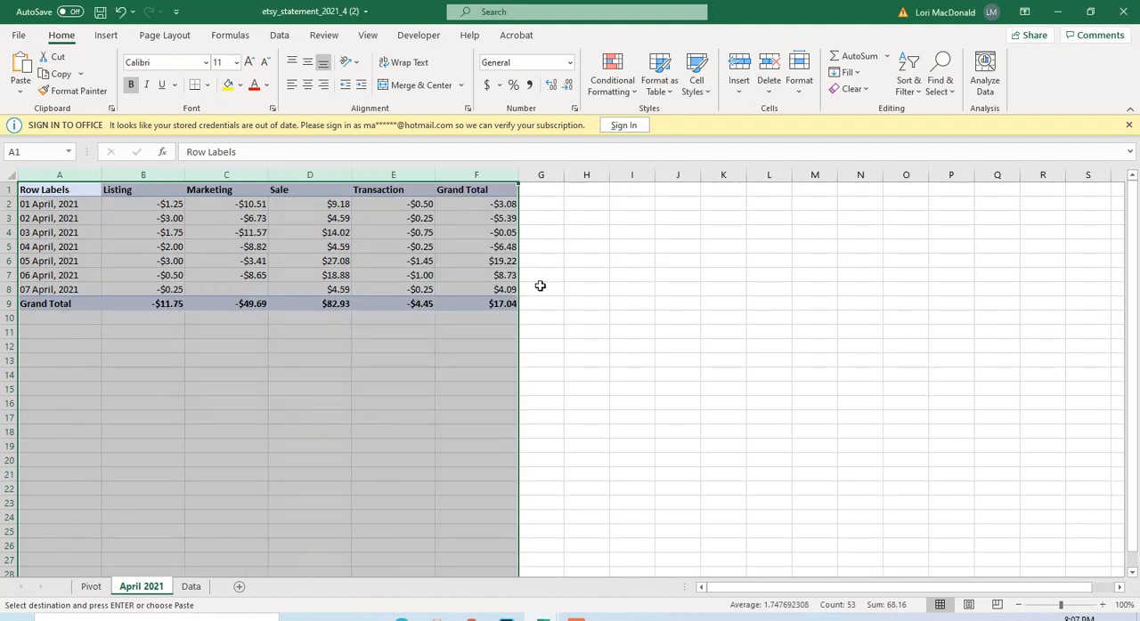
left_click(588, 256)
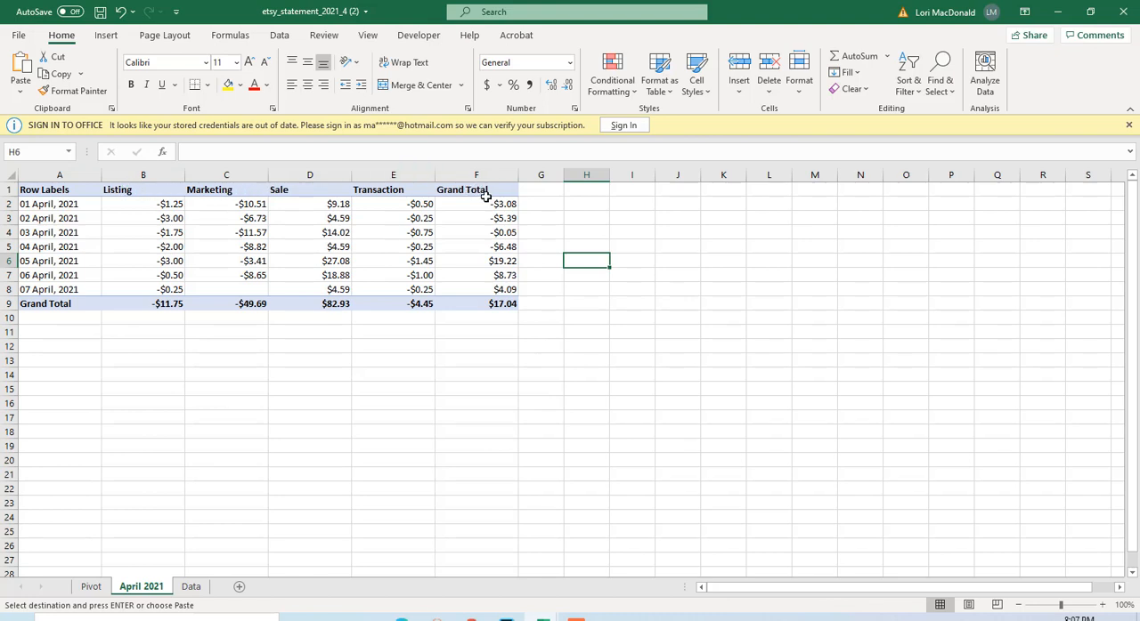
Replace the Row Labels header in cell A1 of the April 2021 sheet with Date.
left_click(46, 190)
double_click(69, 190)
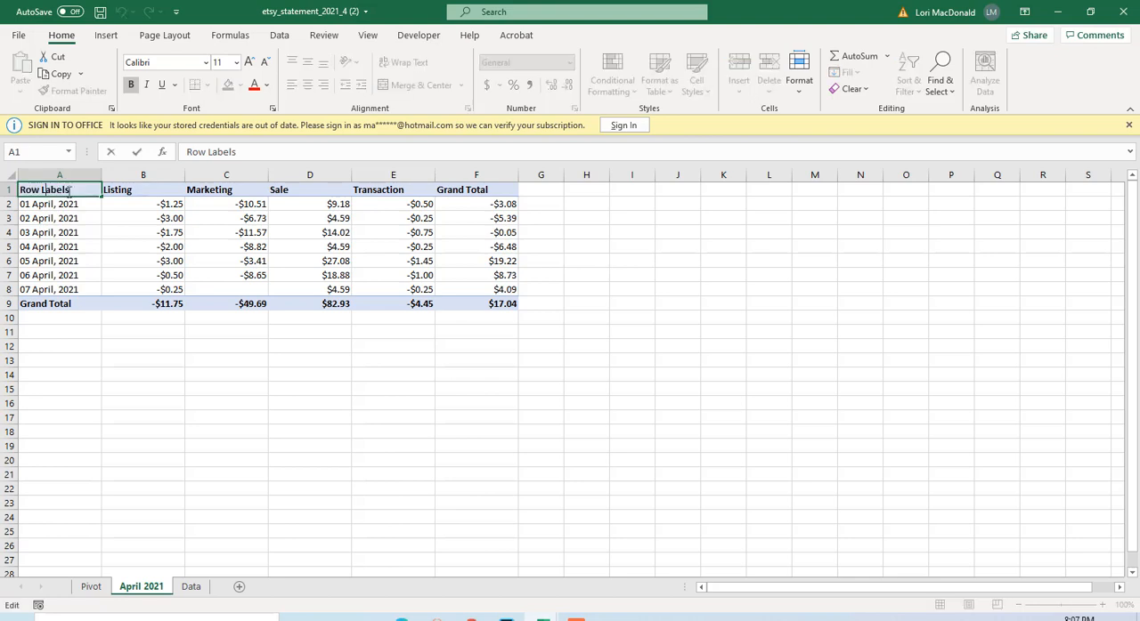
left_click_drag(76, 192, 3, 198)
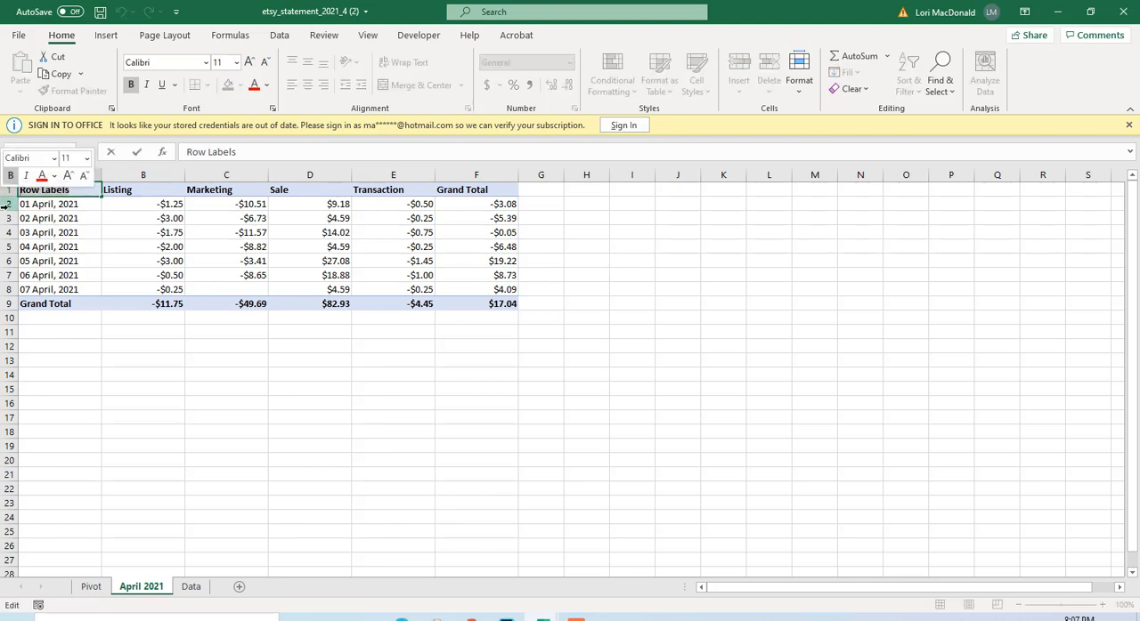
type("Date")
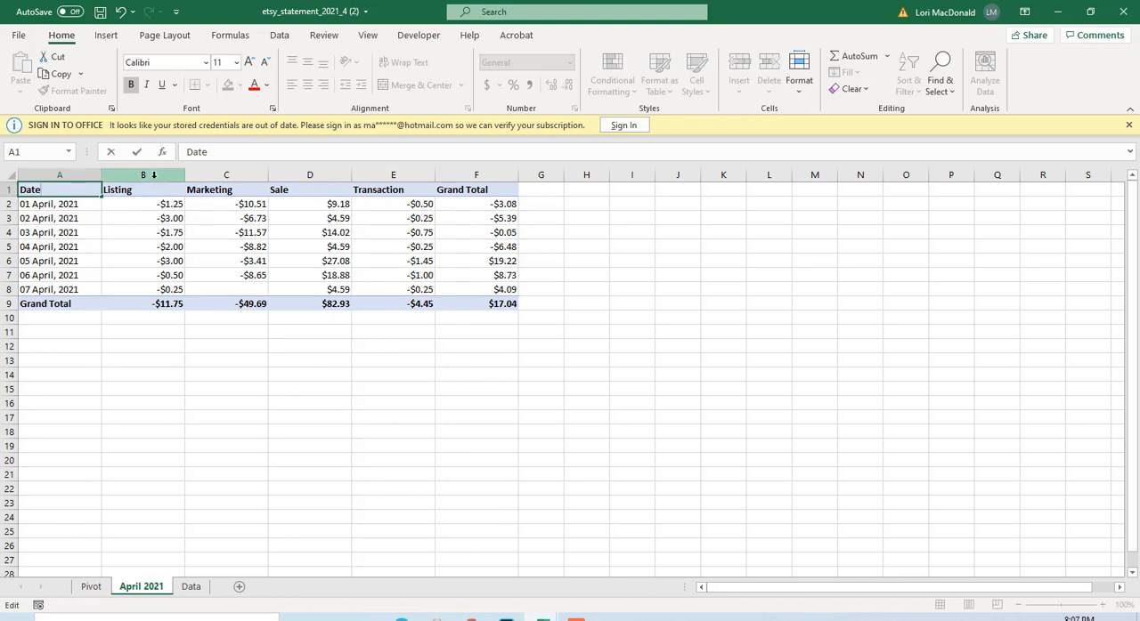
Right-align the column headers from Listing to Grand Total in B1:F1.
left_click_drag(142, 188, 450, 189)
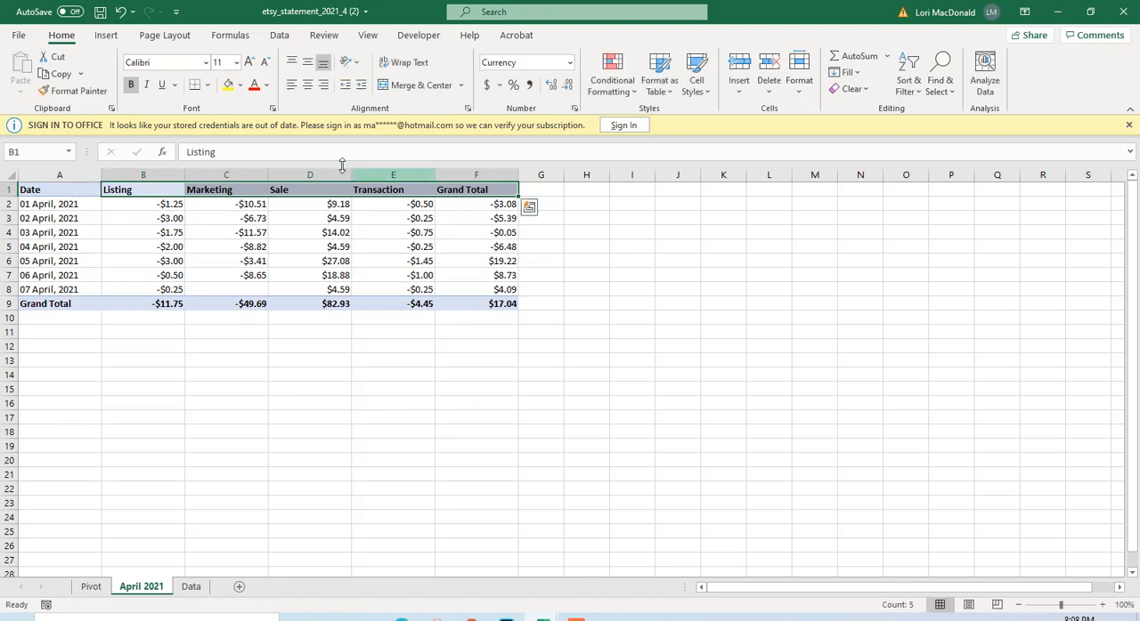
left_click(325, 87)
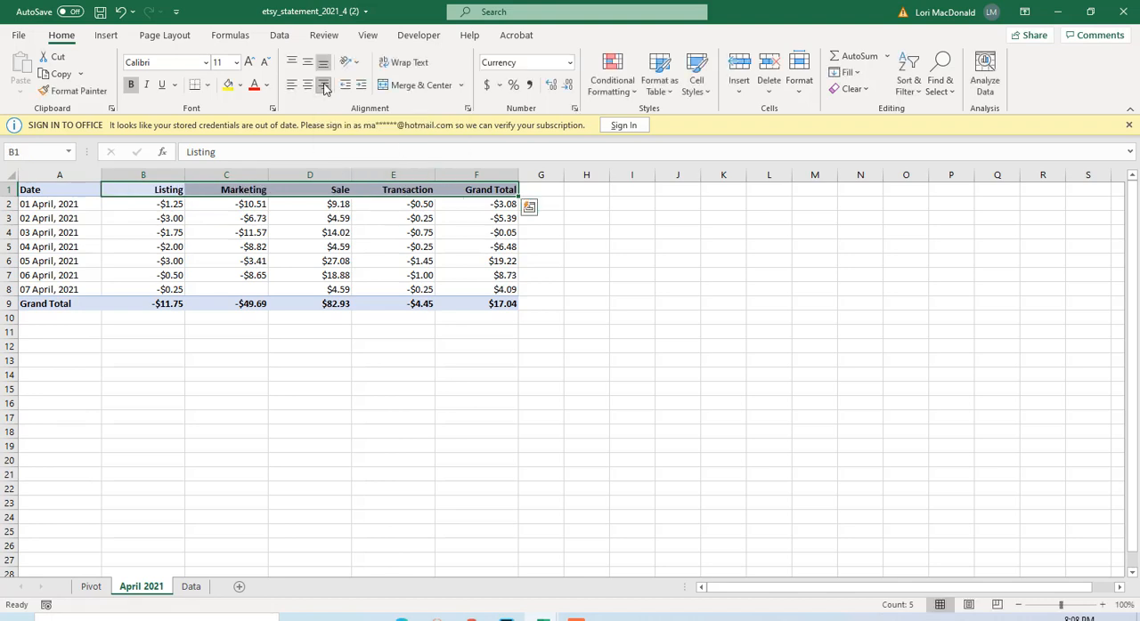
left_click(516, 387)
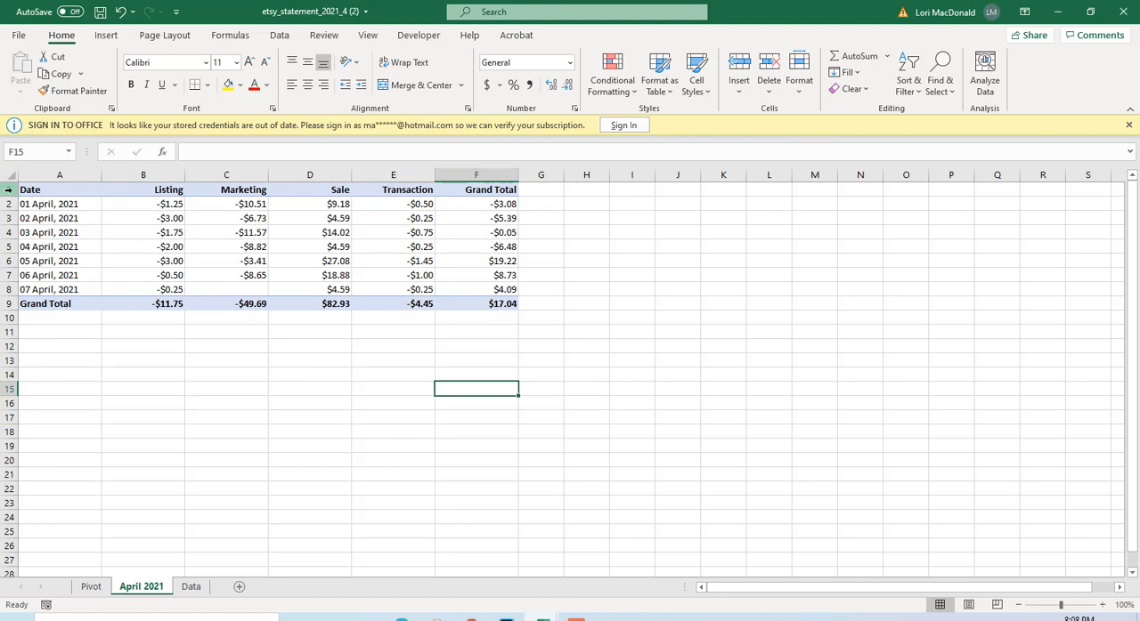
Insert two blank rows above the table's header row on the April 2021 sheet.
left_click(8, 189)
right_click(9, 191)
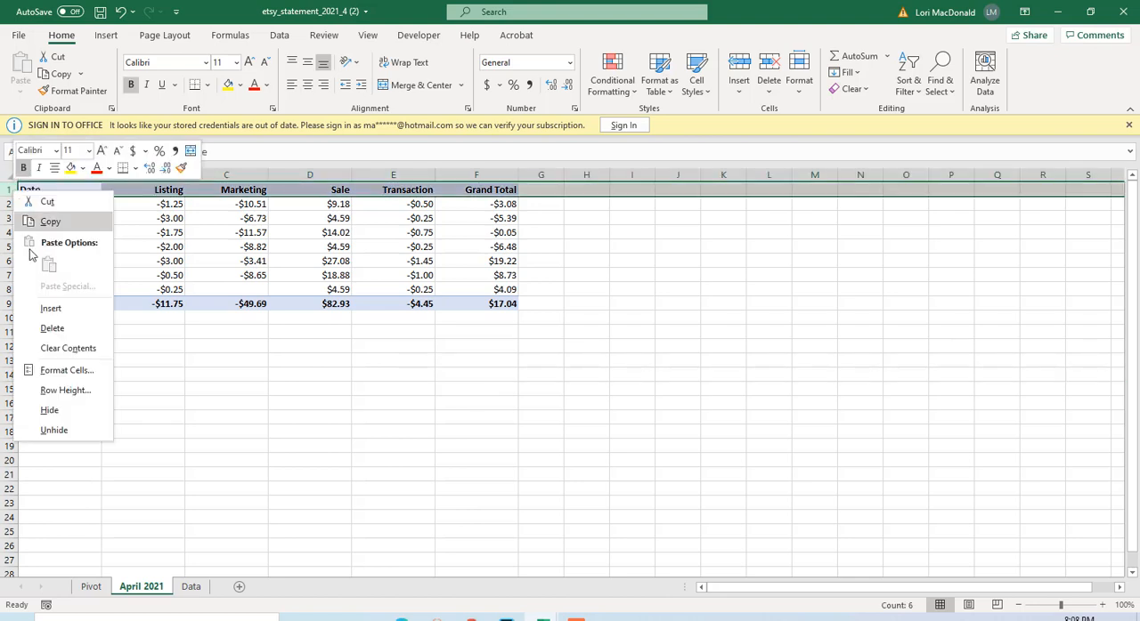
left_click(50, 308)
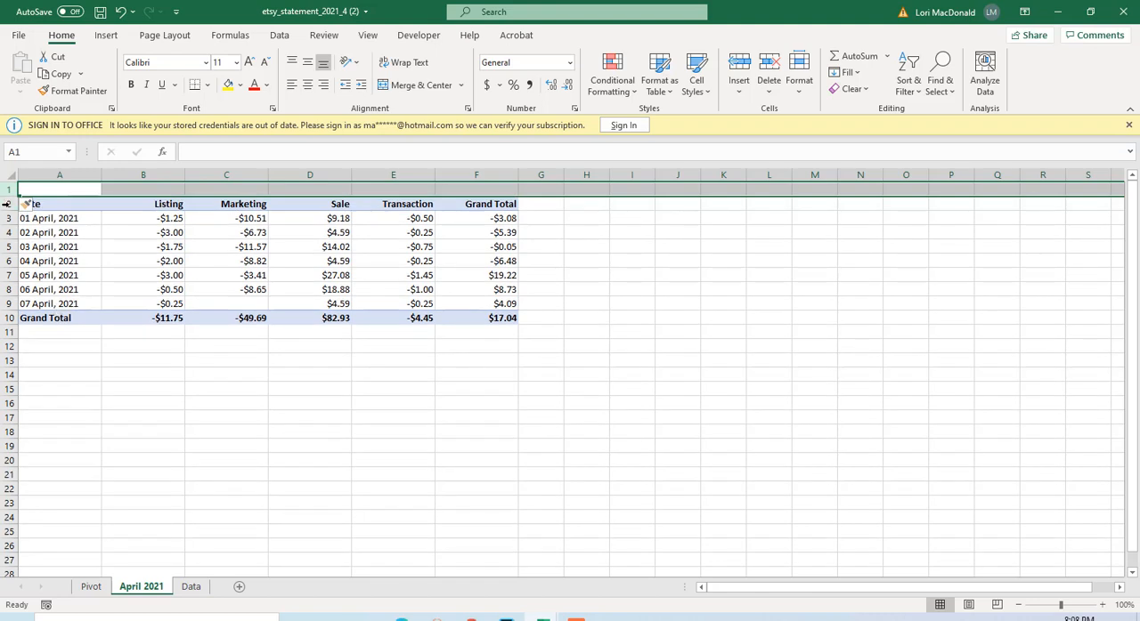
right_click(6, 190)
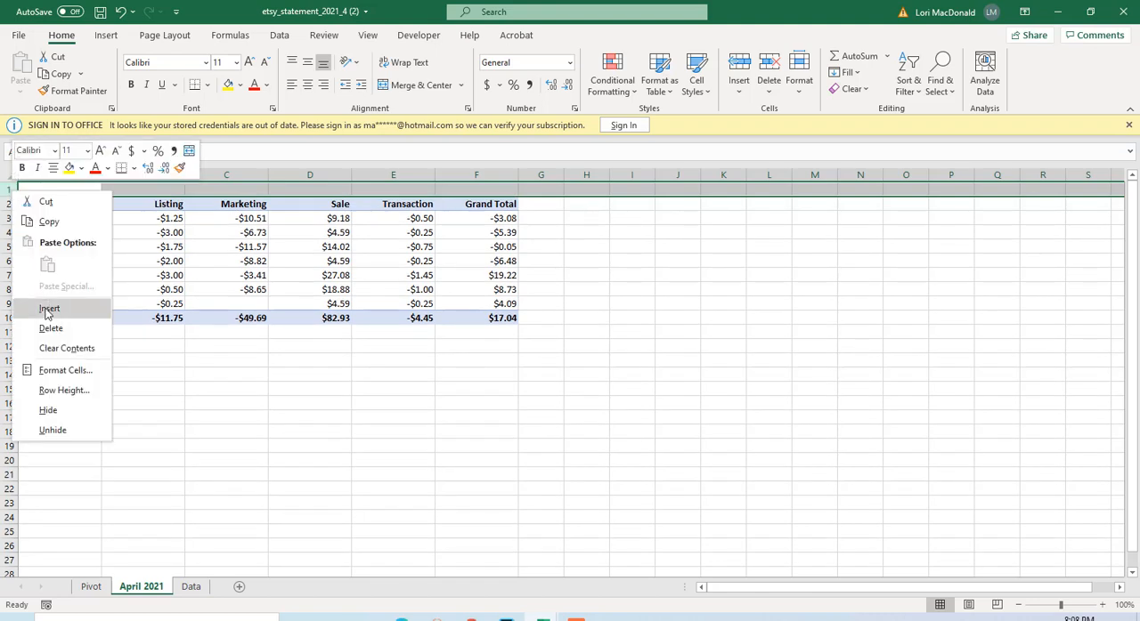
left_click(49, 309)
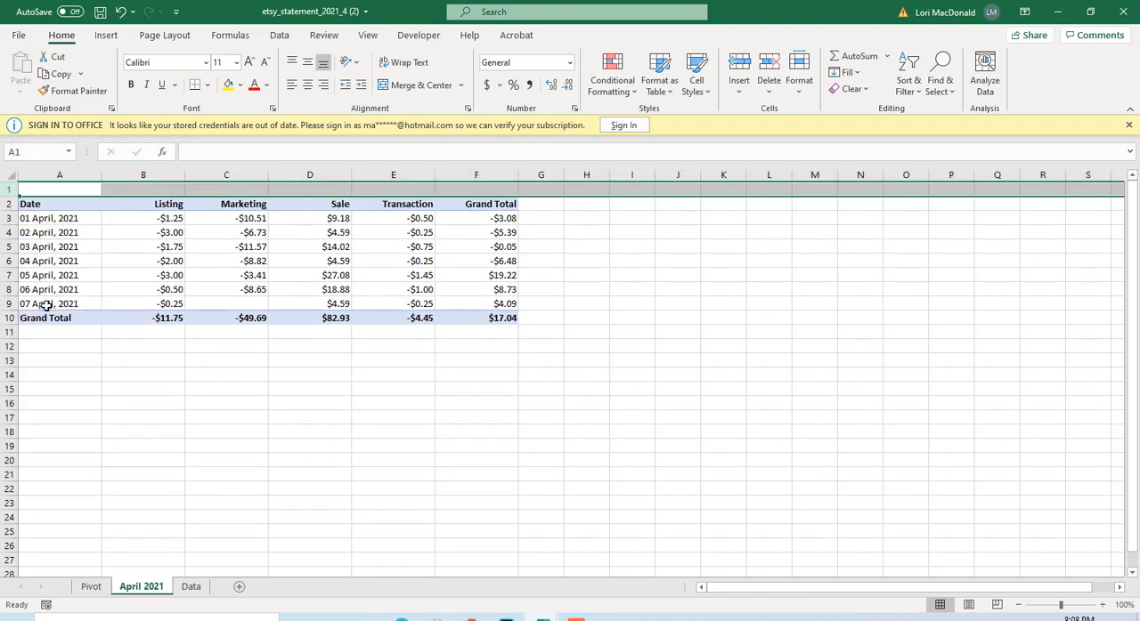
Merge the two blank rows across columns A to F, keeping each row as its own merged cell.
left_click(63, 188)
left_click_drag(63, 188, 455, 201)
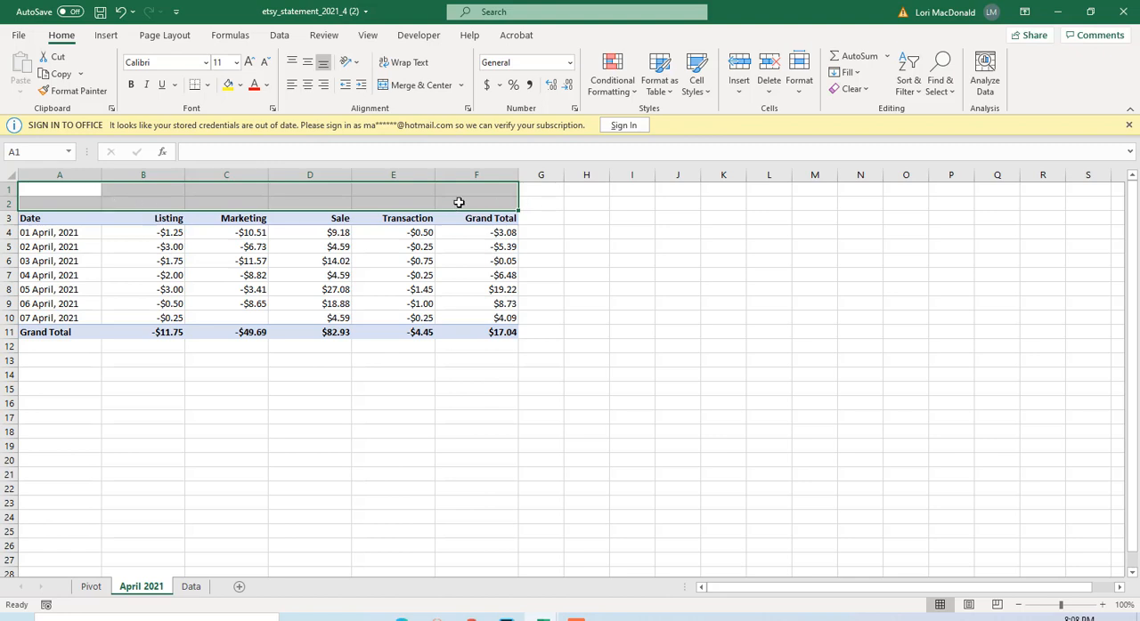
left_click(462, 88)
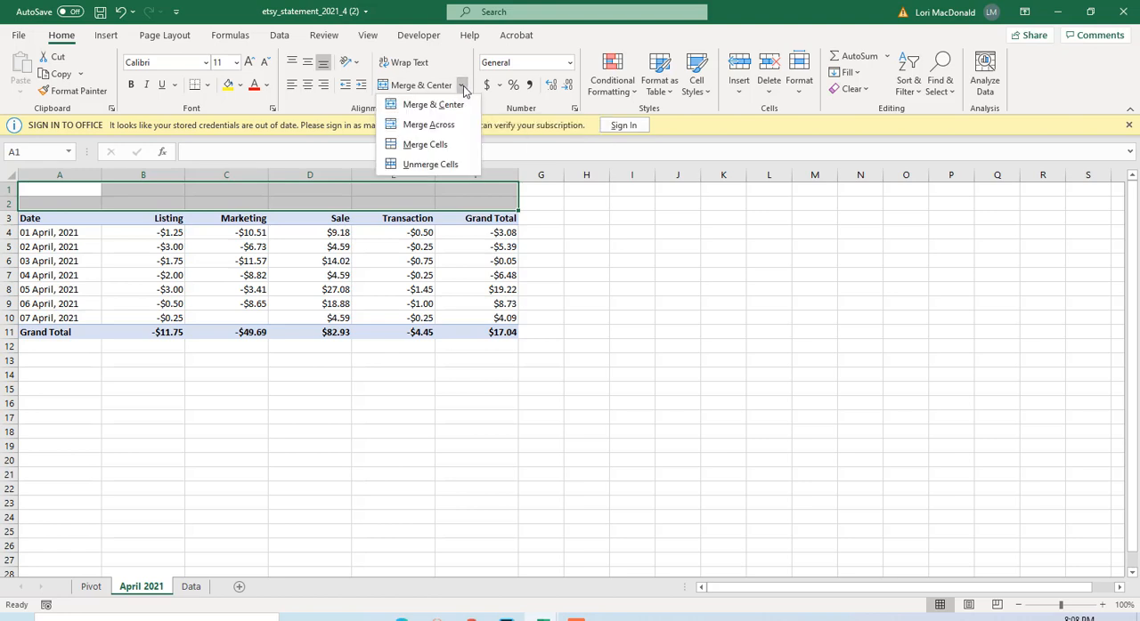
left_click(428, 127)
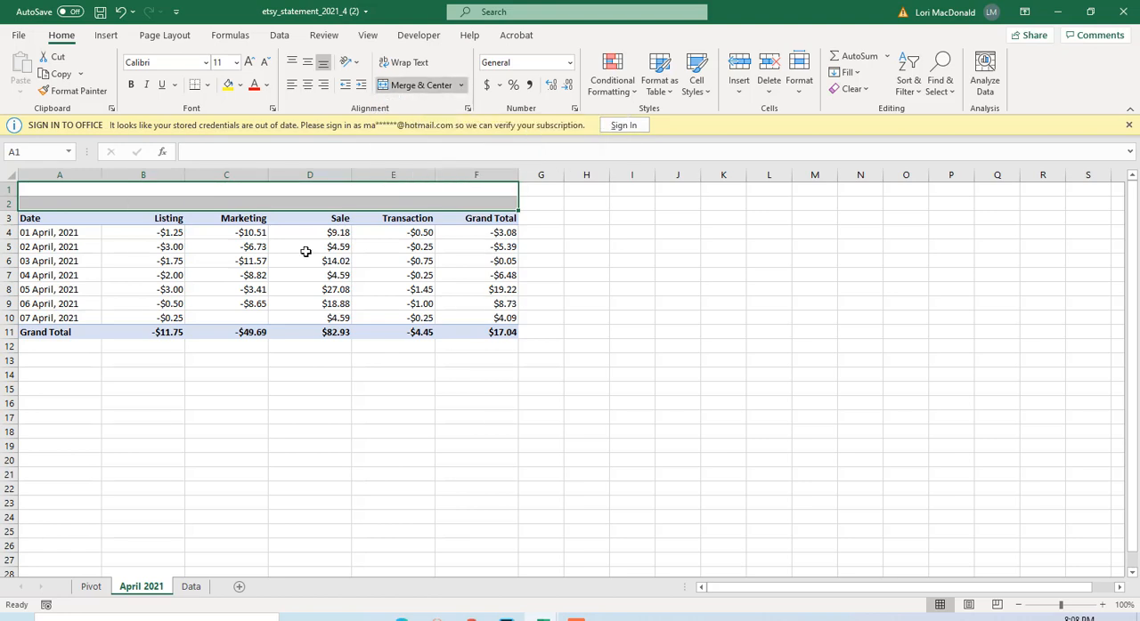
left_click(284, 203)
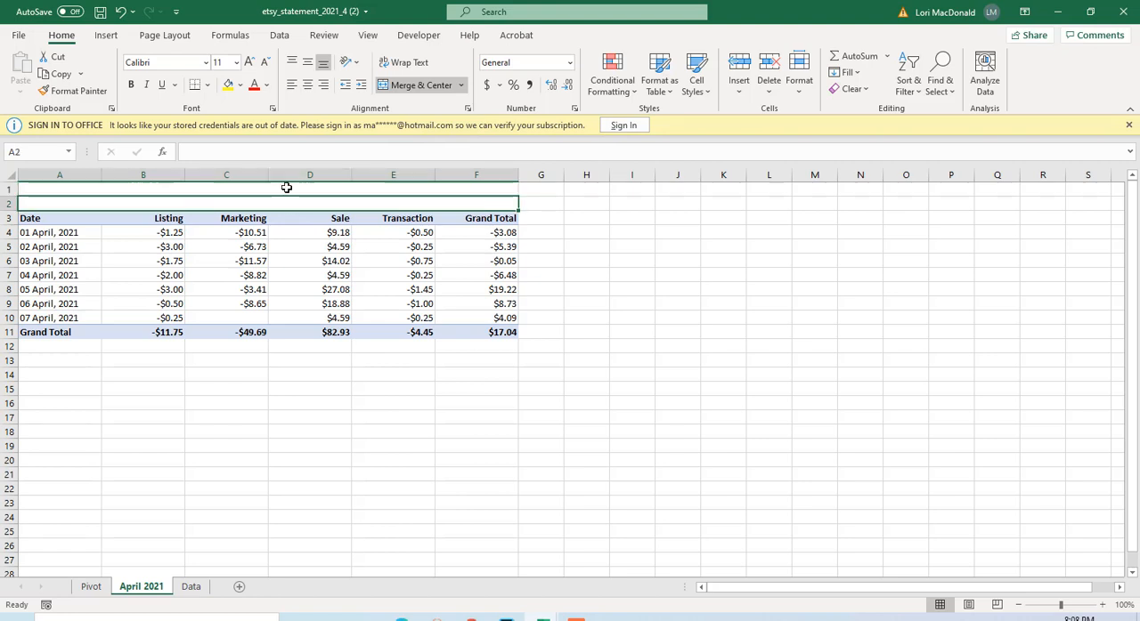
Enter the title Island Design Factory in the merged cell of row 1.
double_click(287, 189)
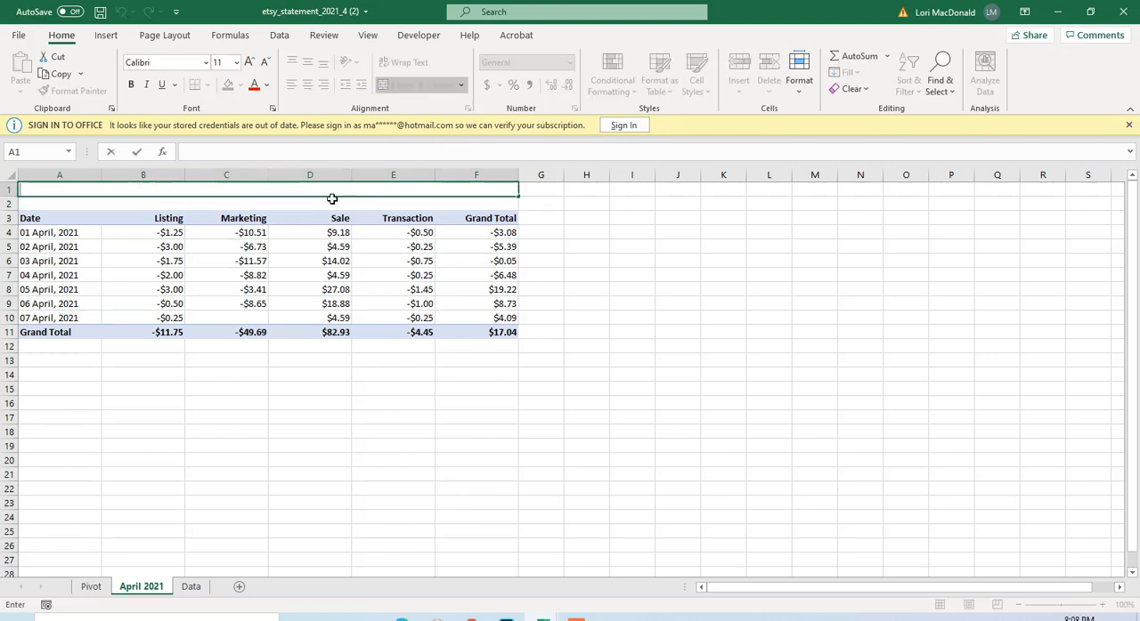
type("Is")
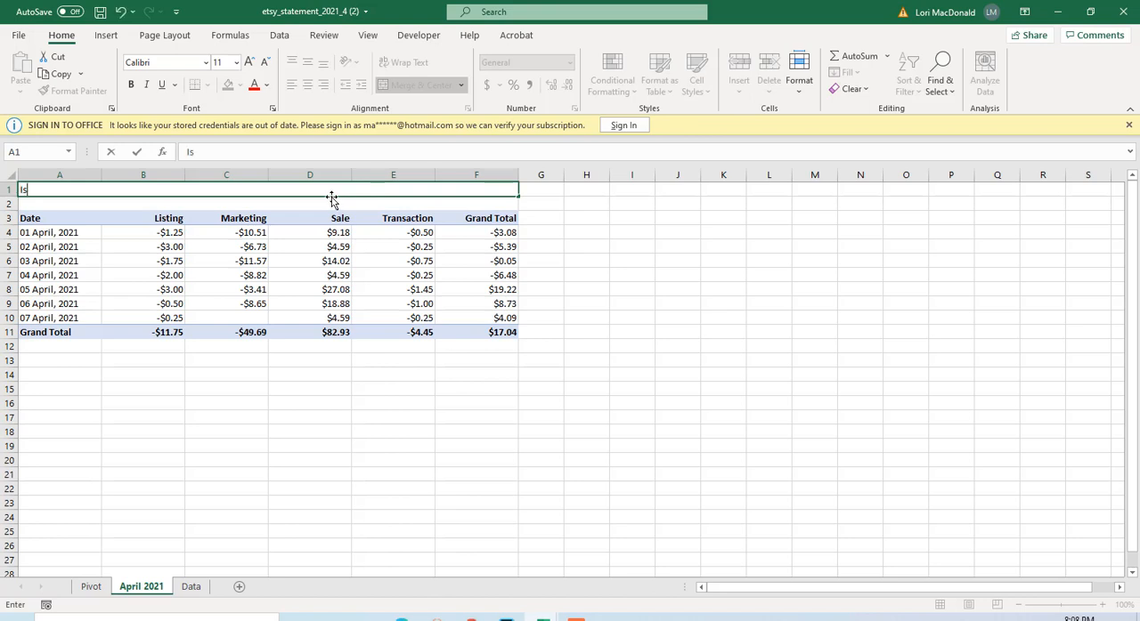
type("land Desi")
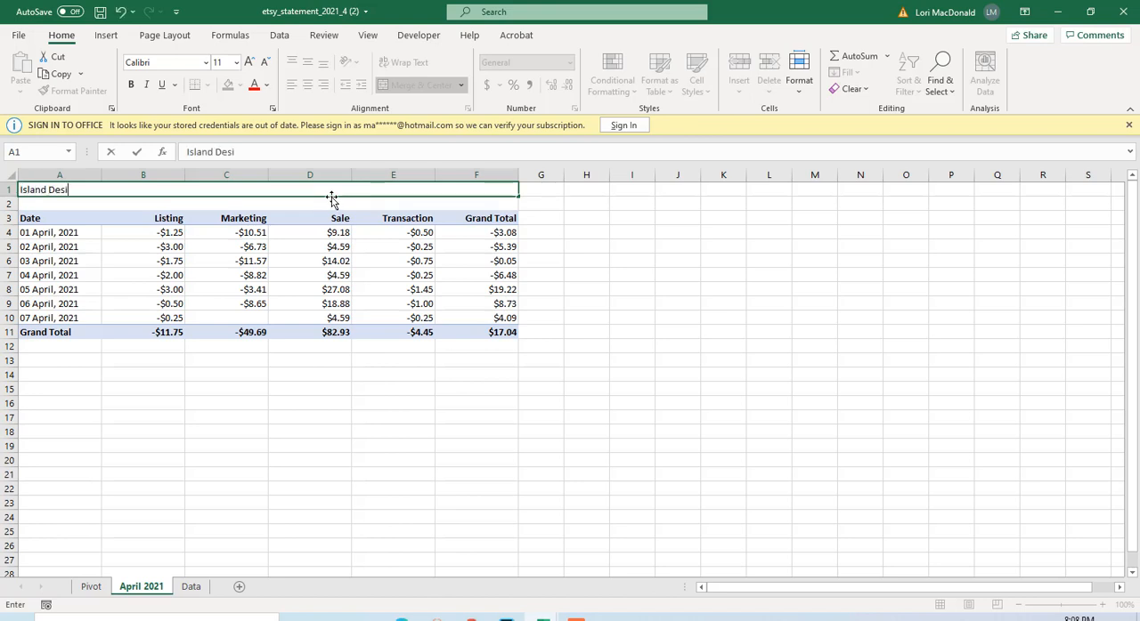
type("gn FAcot")
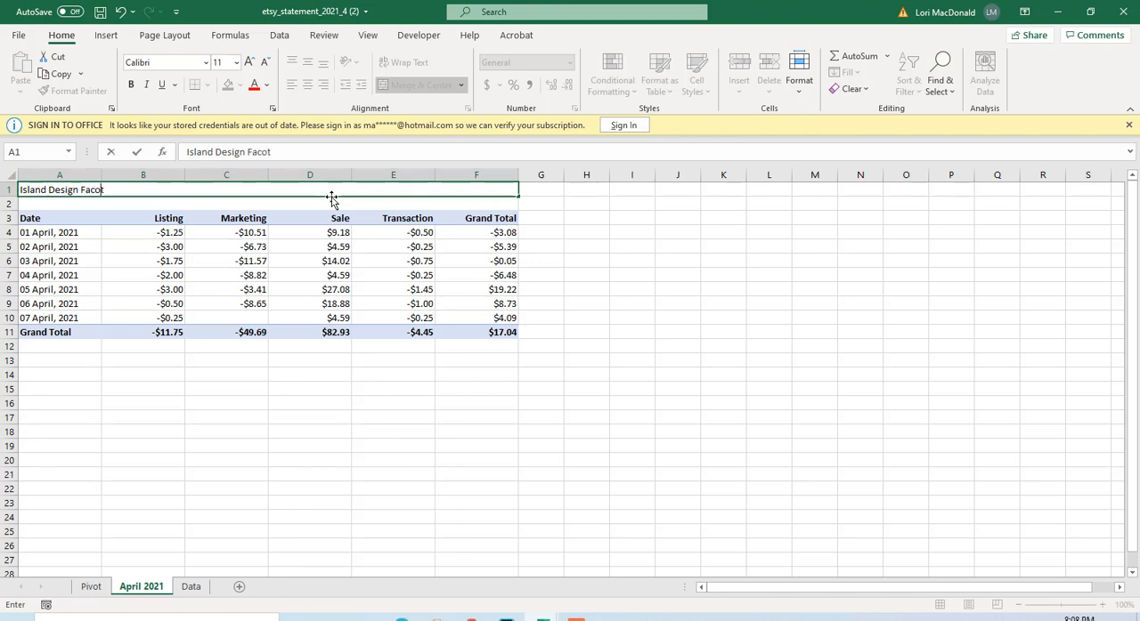
key("BackSpace")
key("BackSpace")
type("tory")
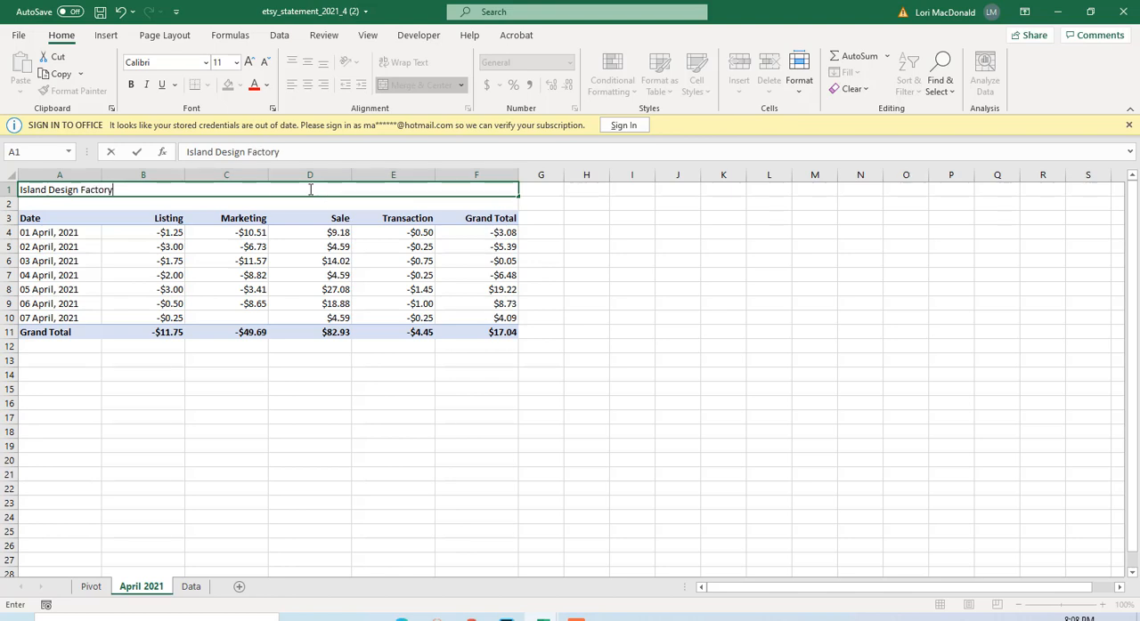
left_click(260, 203)
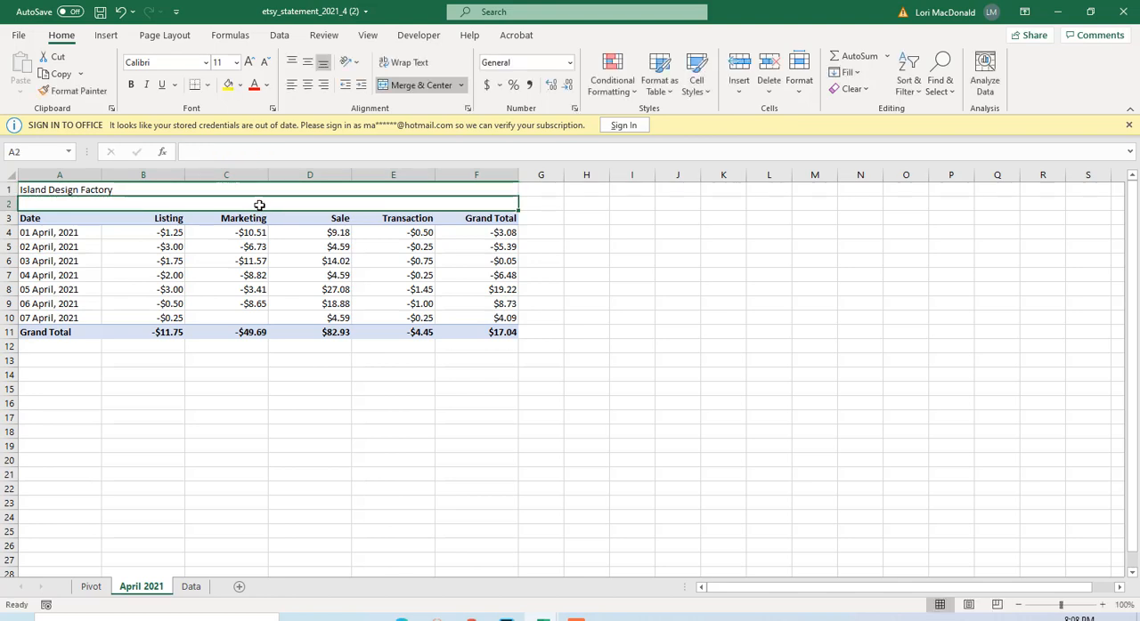
Enter the subtitle Etsy Sales and Fees - April 2021 in the merged cell of row 2.
double_click(259, 205)
type("ETs")
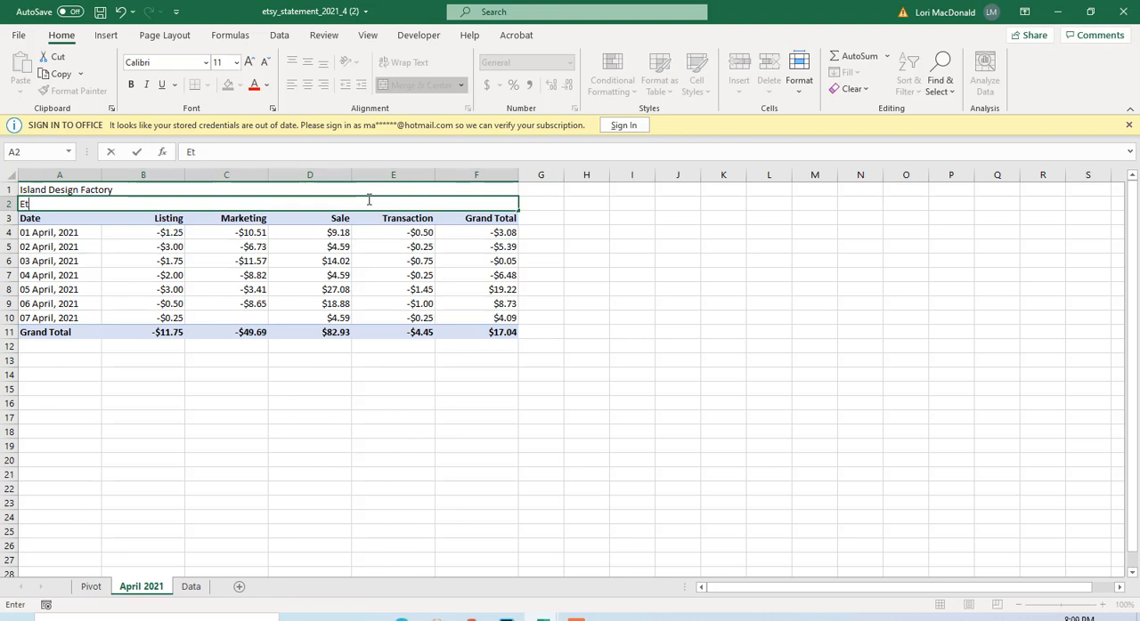
type("y Salse")
key("BackSpace")
key("BackSpace")
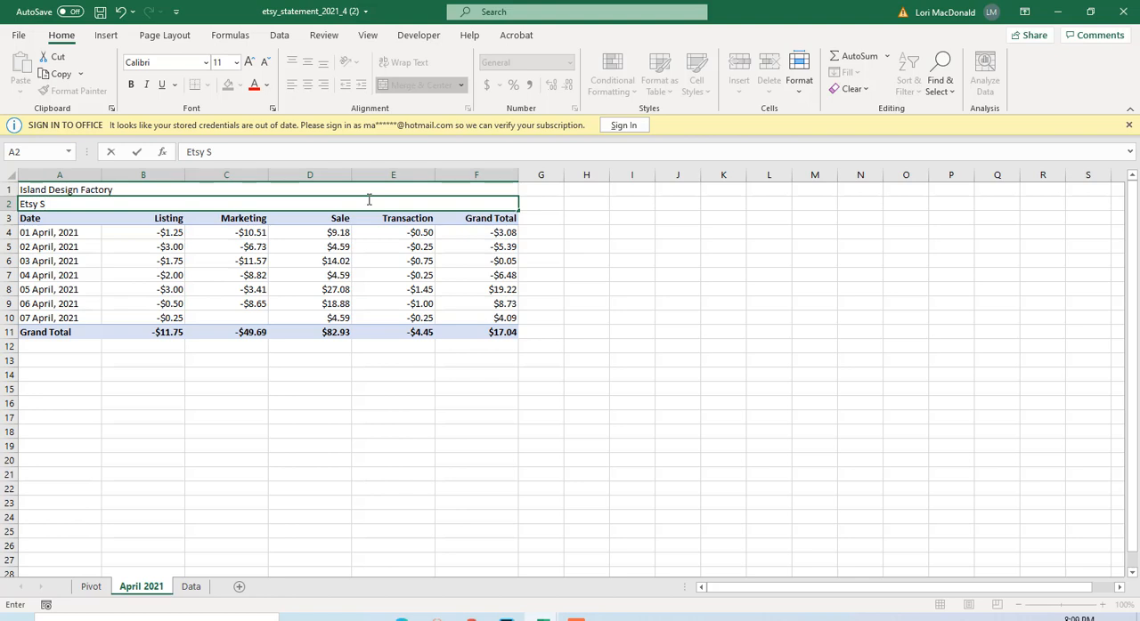
type("ales and Fees")
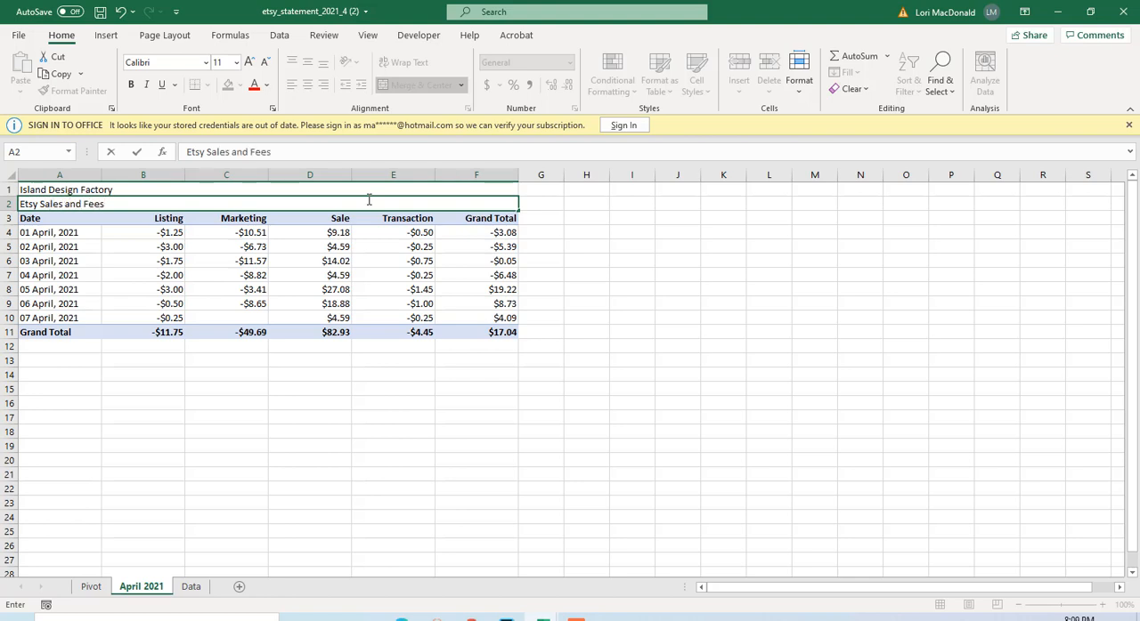
type(" - April 2021")
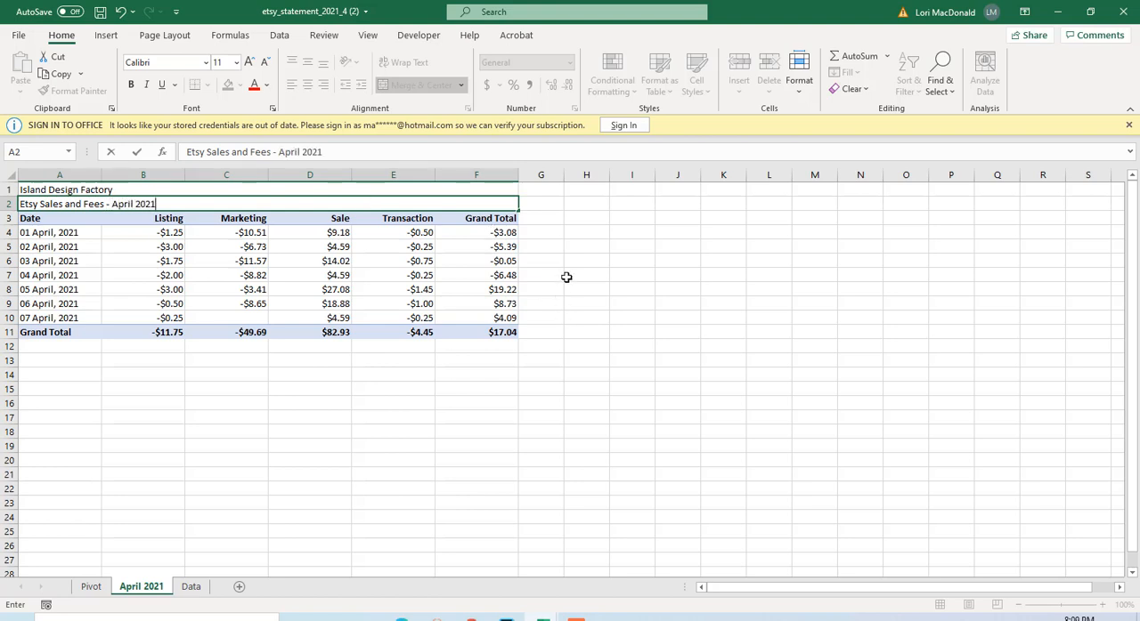
left_click(570, 275)
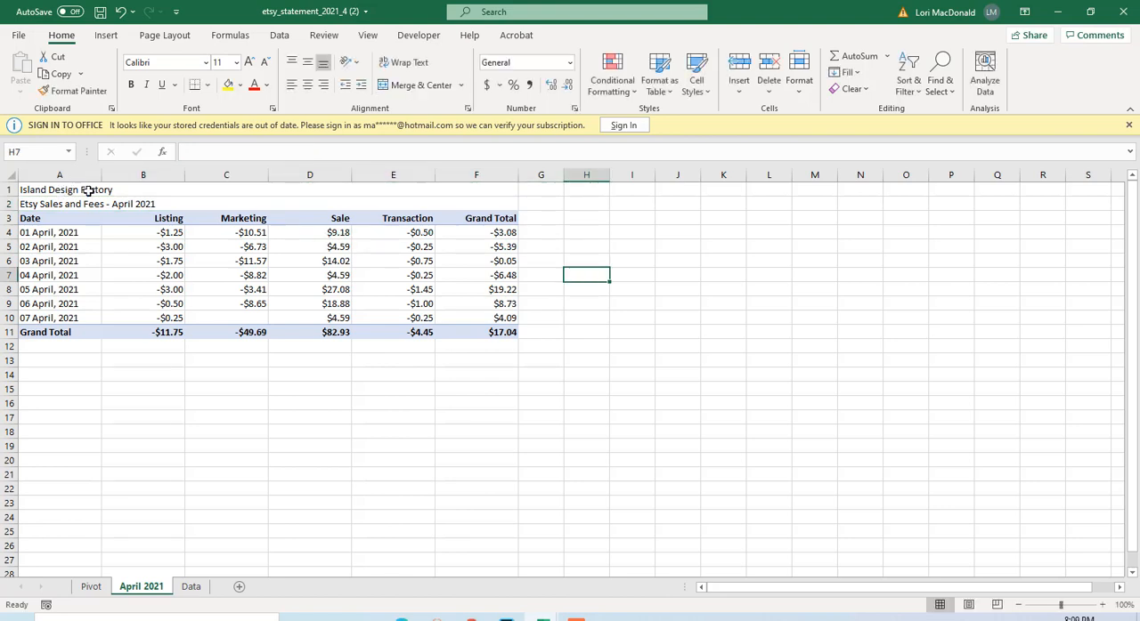
Centre both title rows horizontally and make their text bold.
left_click_drag(89, 190, 481, 204)
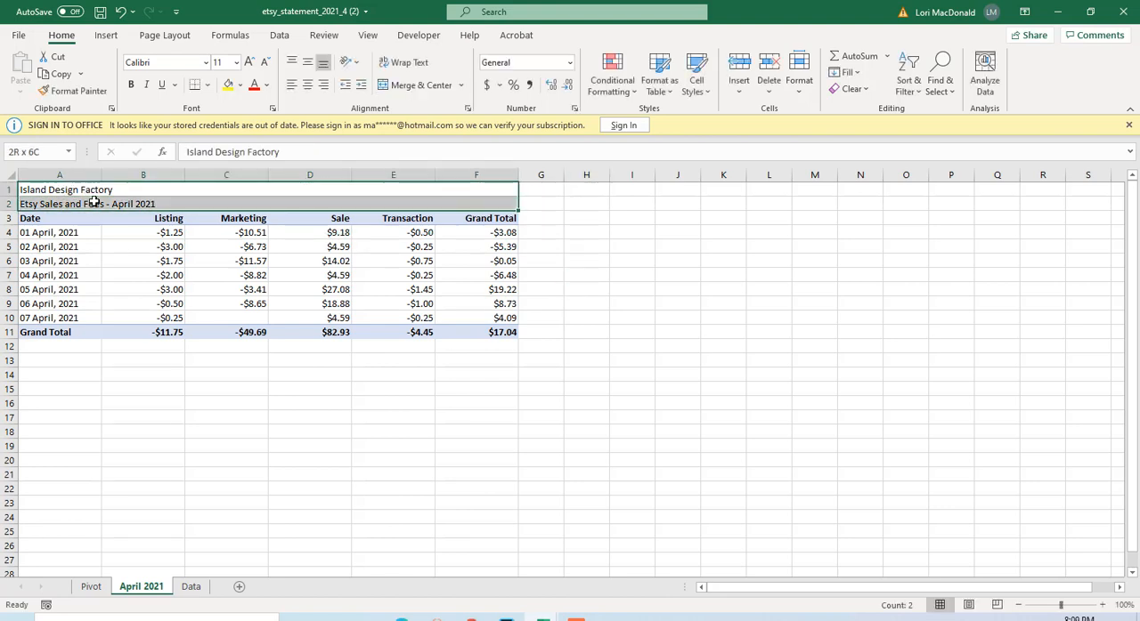
left_click(308, 85)
left_click(131, 85)
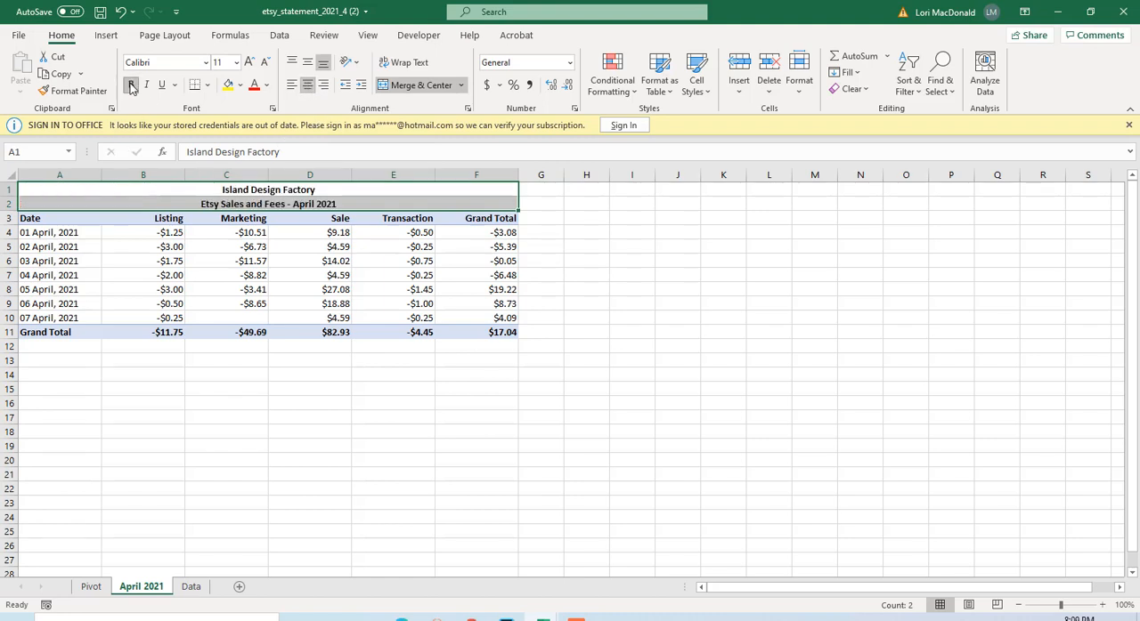
Increase the height of row 1 to about three standard rows and row 2 to about two and a half.
left_click_drag(12, 197, 14, 205)
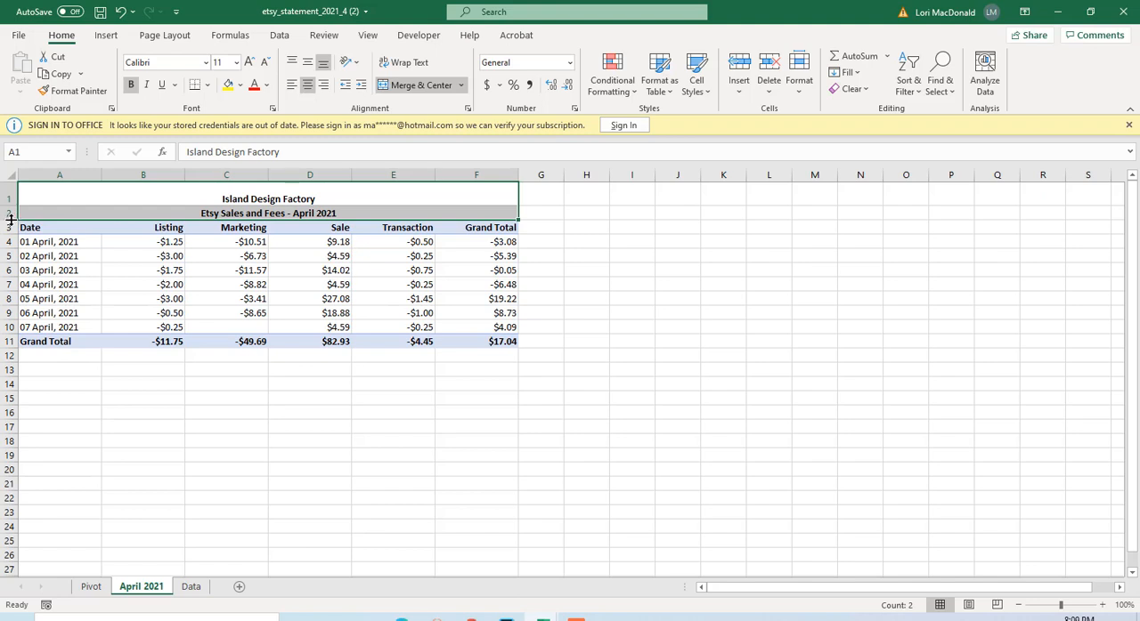
left_click_drag(10, 220, 15, 242)
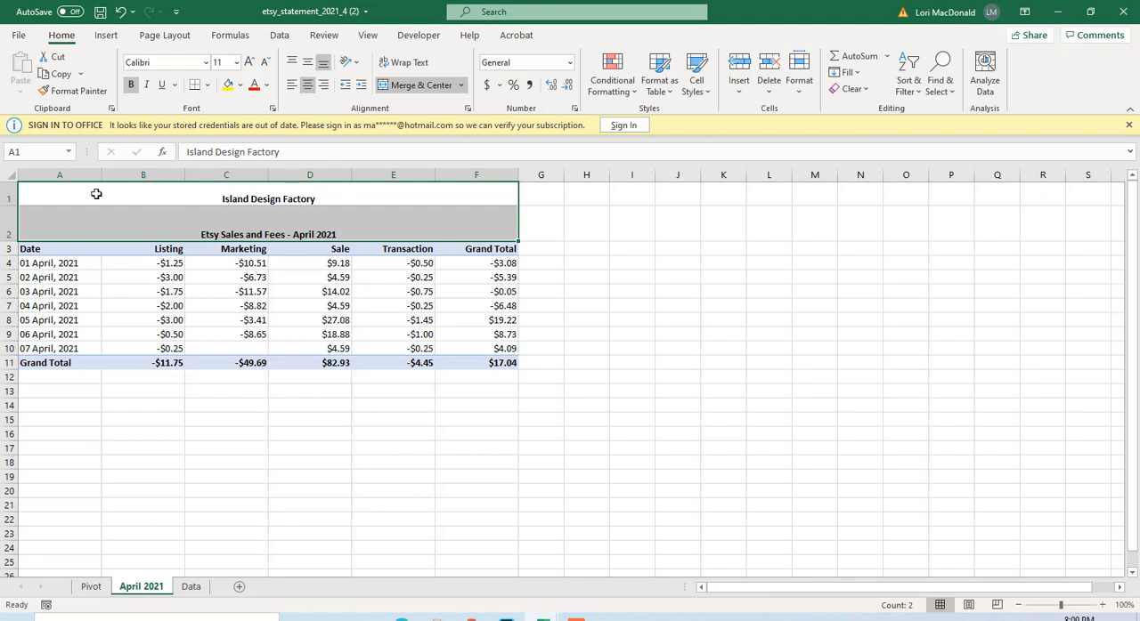
left_click_drag(14, 204, 13, 223)
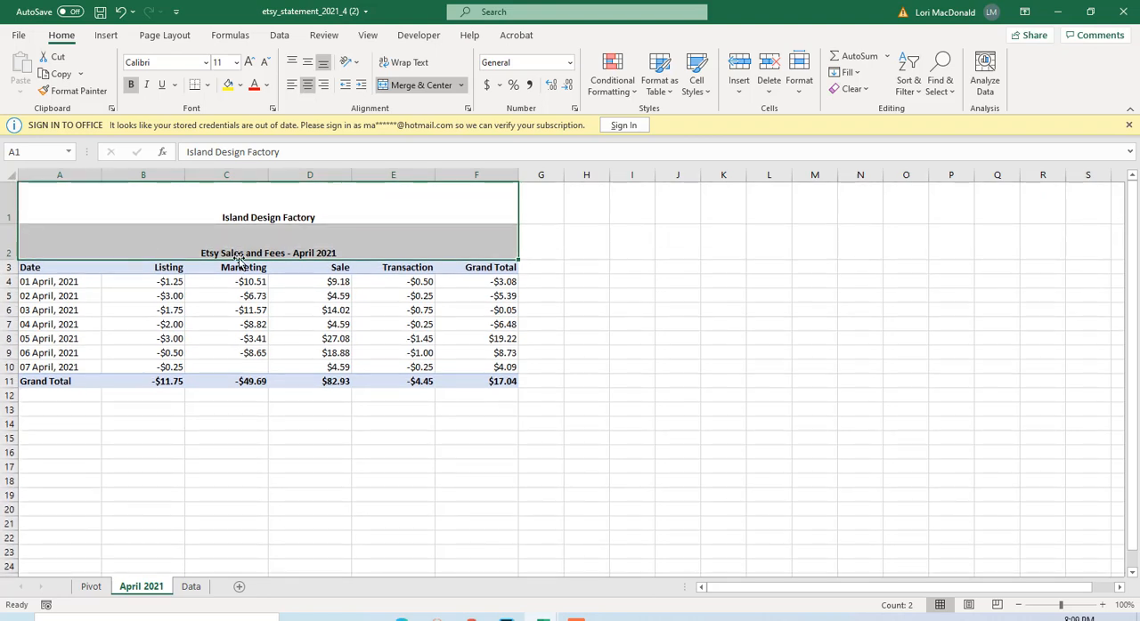
Colour the text of both title rows red and set its font size to 28.
left_click(417, 205)
left_click_drag(417, 206, 420, 237)
left_click(265, 85)
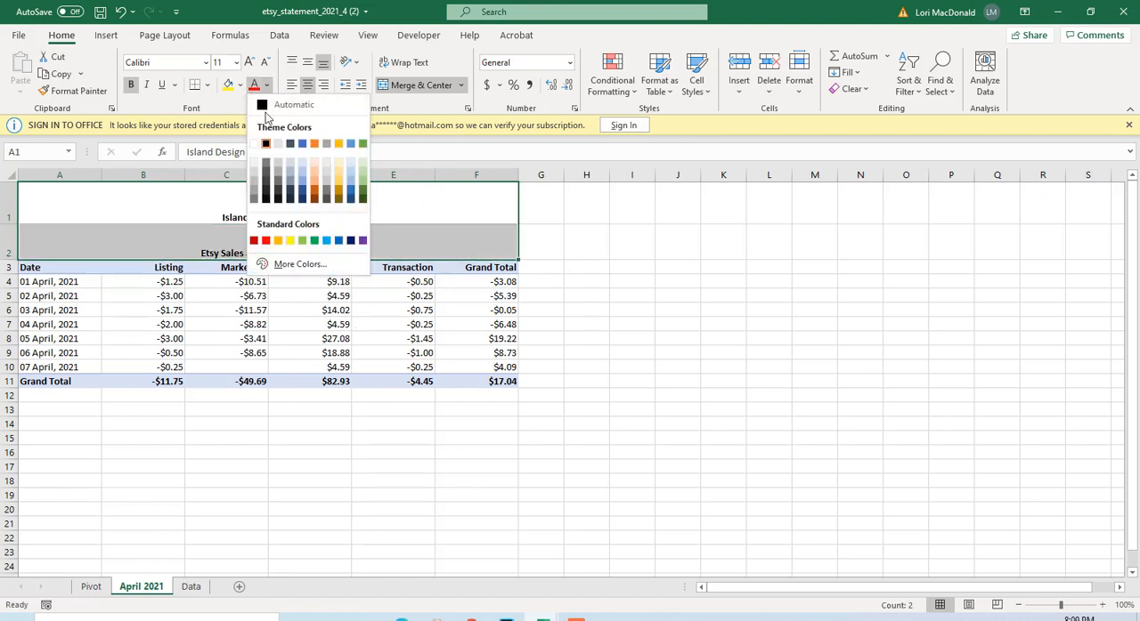
left_click(253, 240)
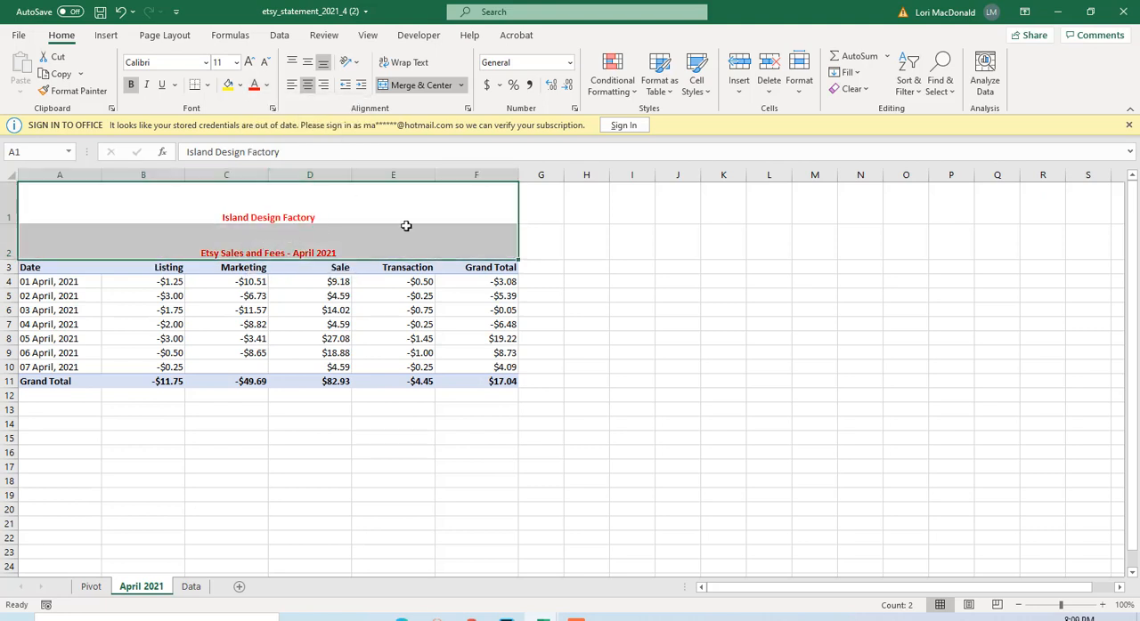
left_click(236, 62)
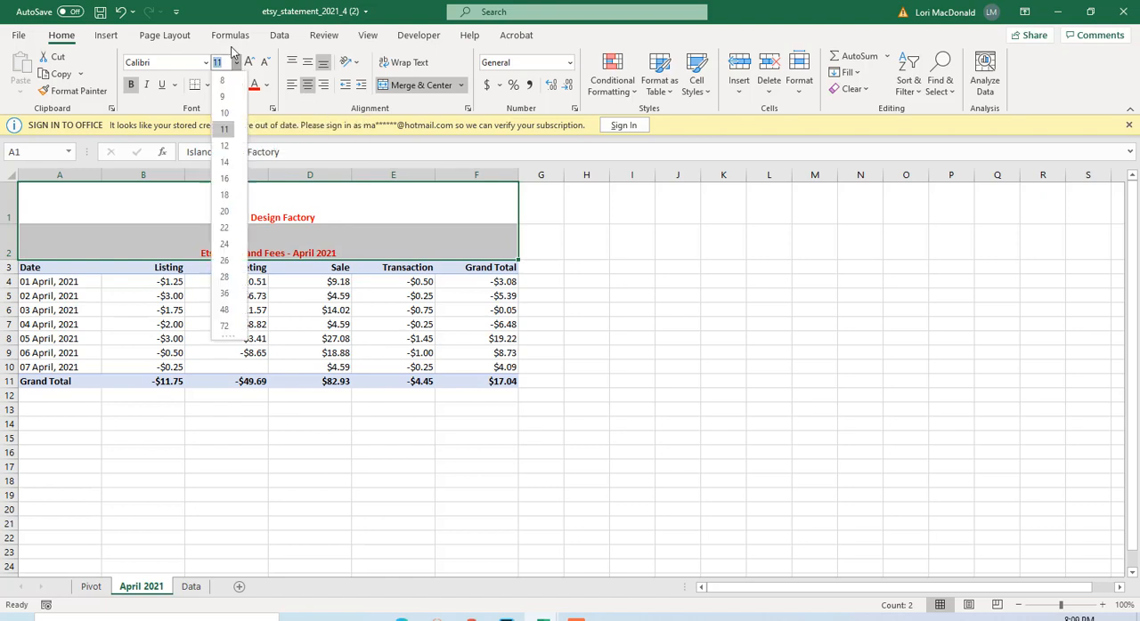
left_click(225, 280)
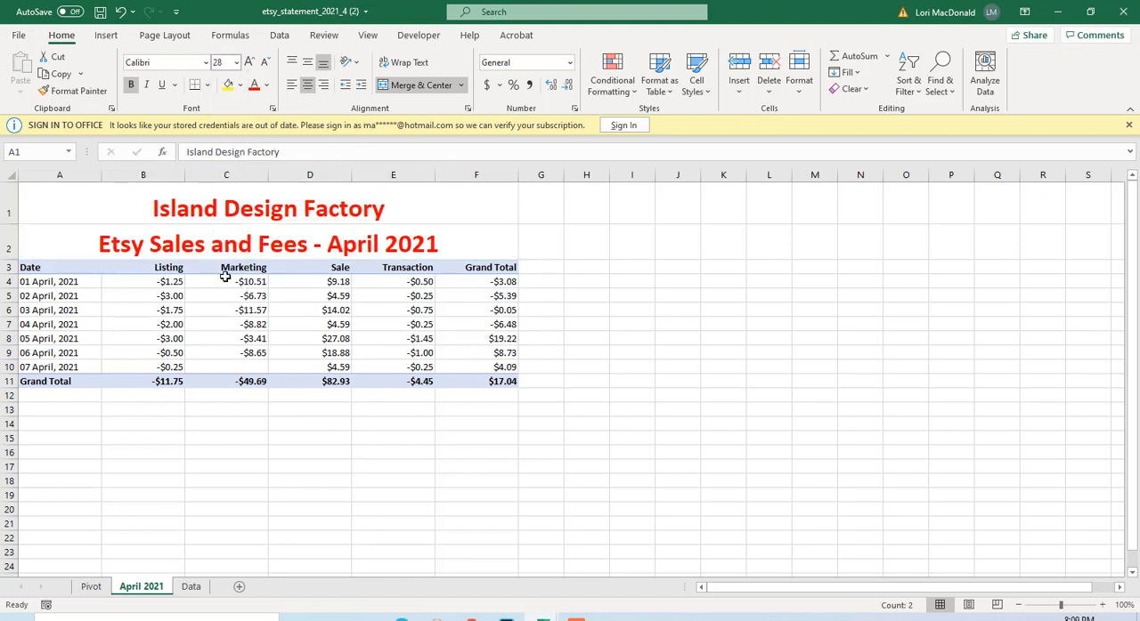
Set the Island Design Factory title's font size to 48 and increase row 1's height to about four standard rows.
left_click(236, 63)
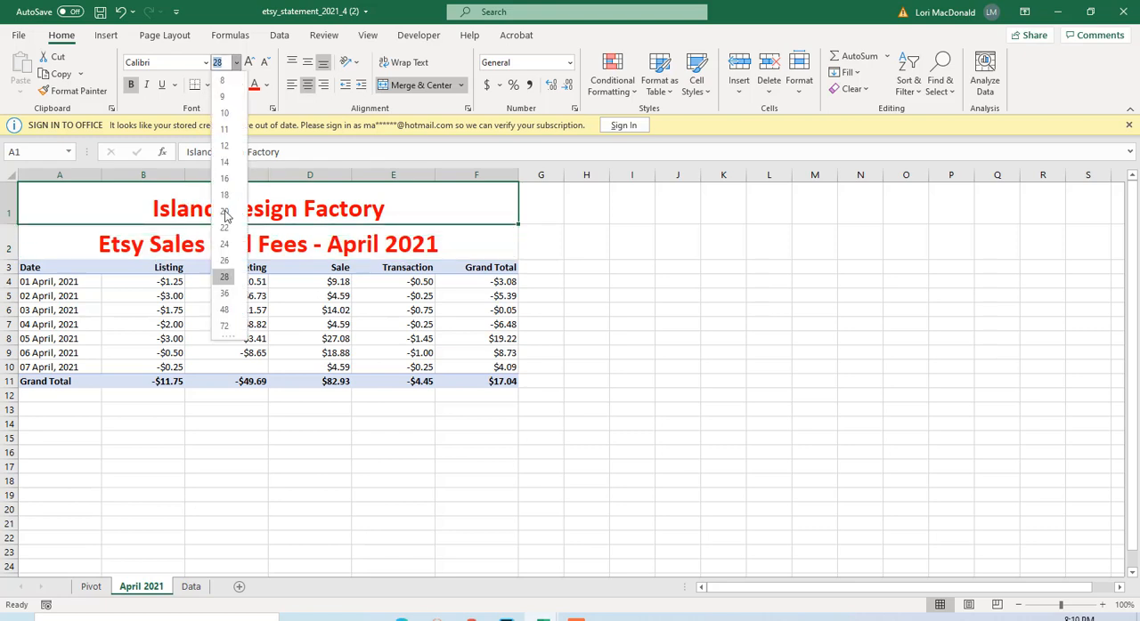
left_click(225, 309)
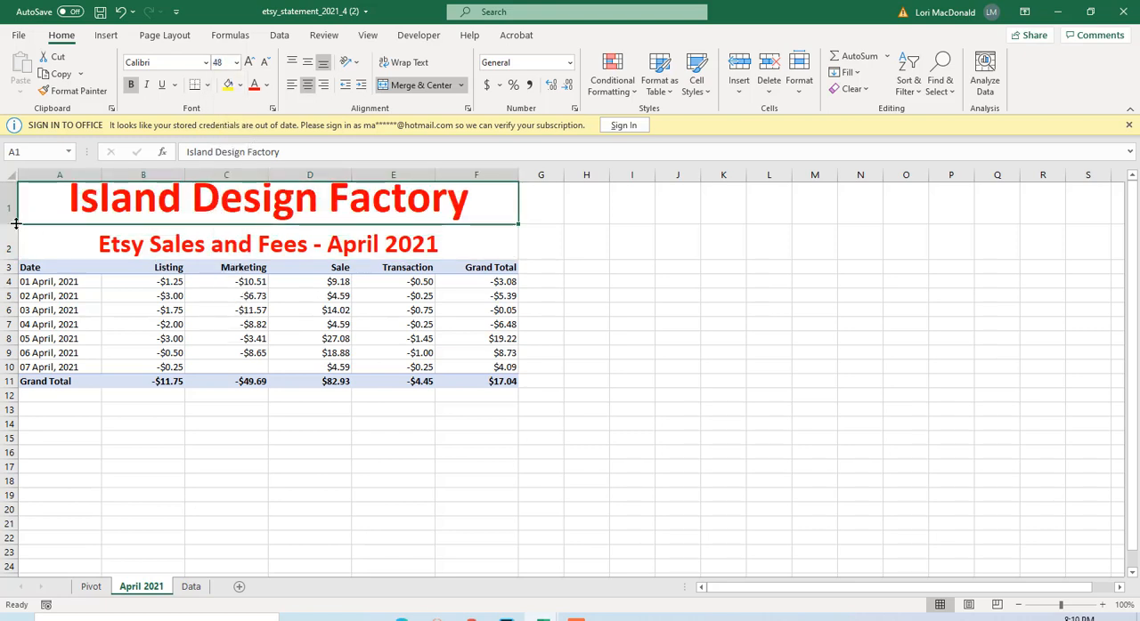
left_click_drag(9, 225, 9, 242)
left_click(670, 318)
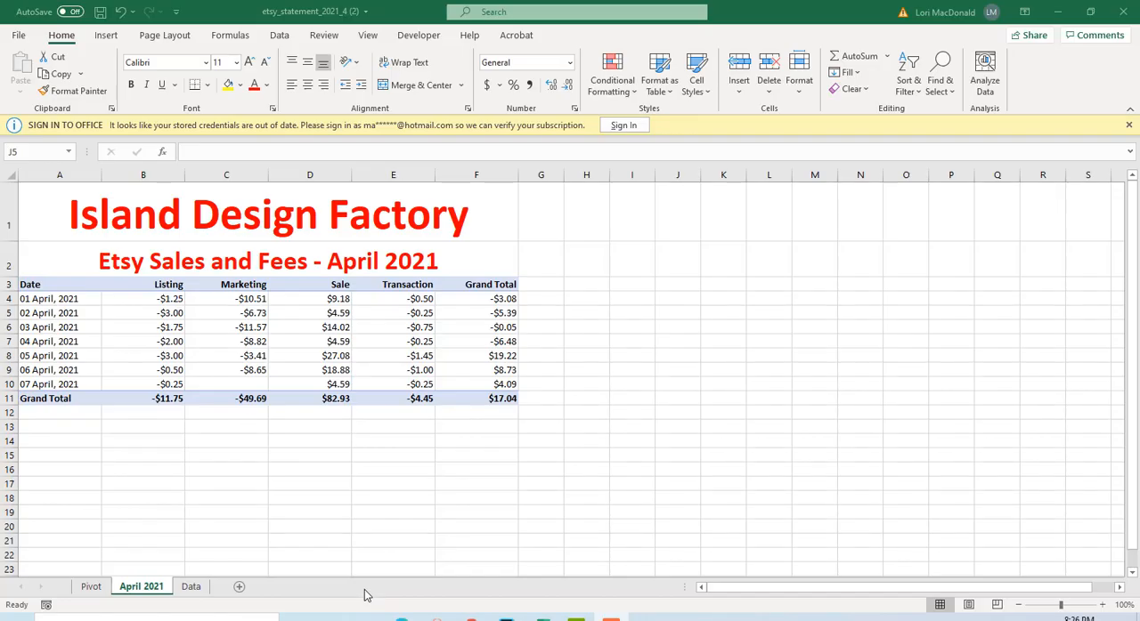
Create a copy of the April 2021 sheet before the Pivot sheet.
right_click(140, 589)
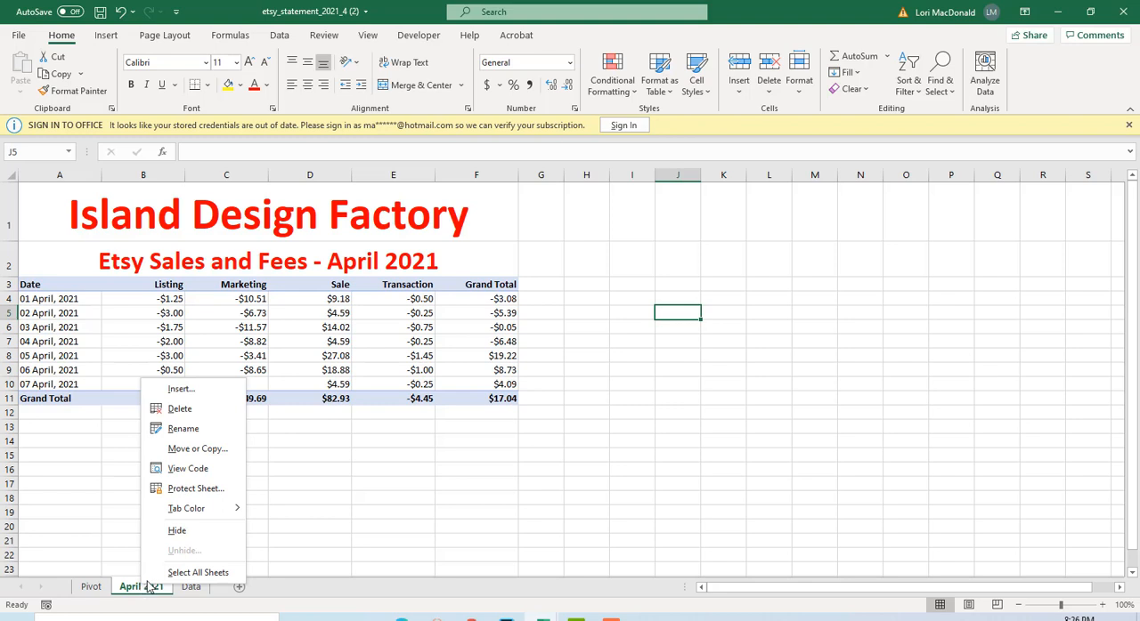
left_click(190, 451)
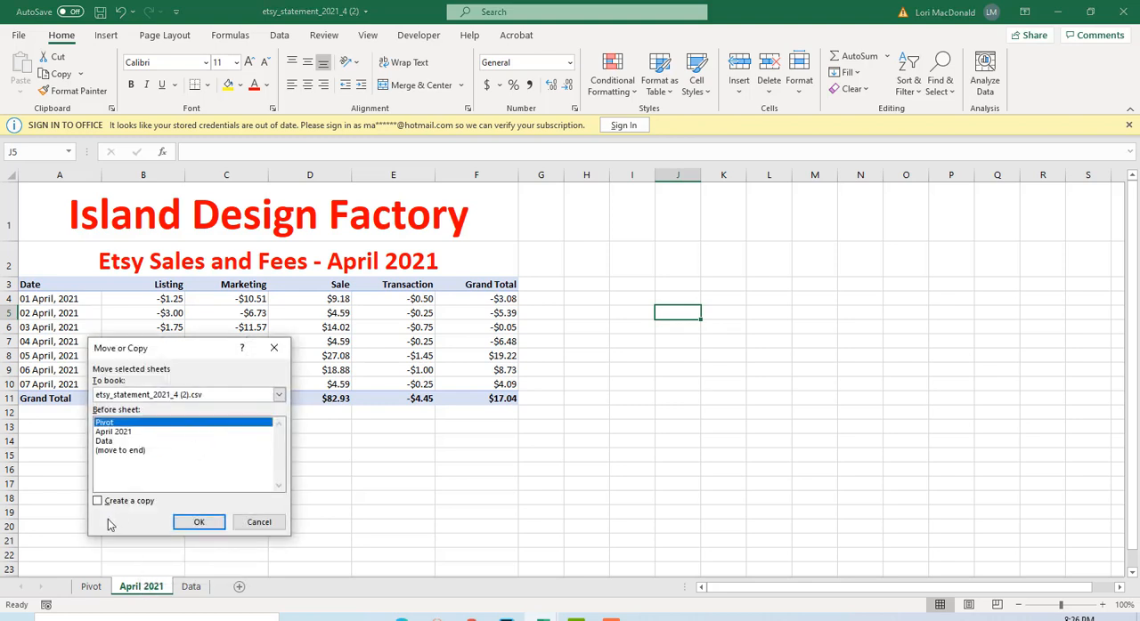
left_click(99, 502)
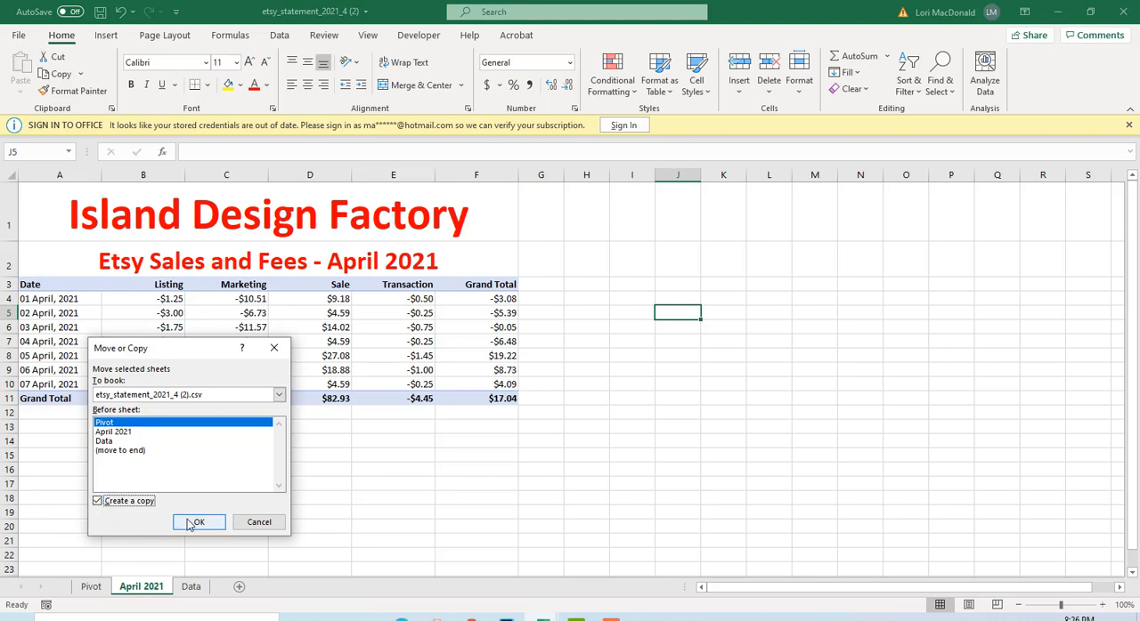
left_click(190, 522)
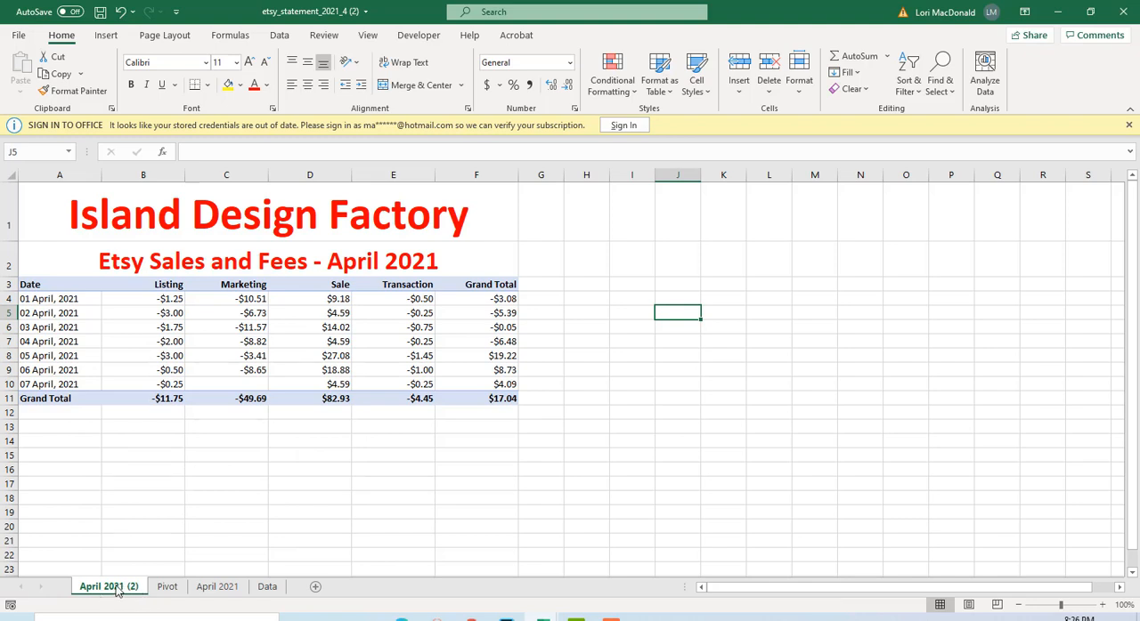
Rename the copied April sheet as January 2021.
double_click(116, 587)
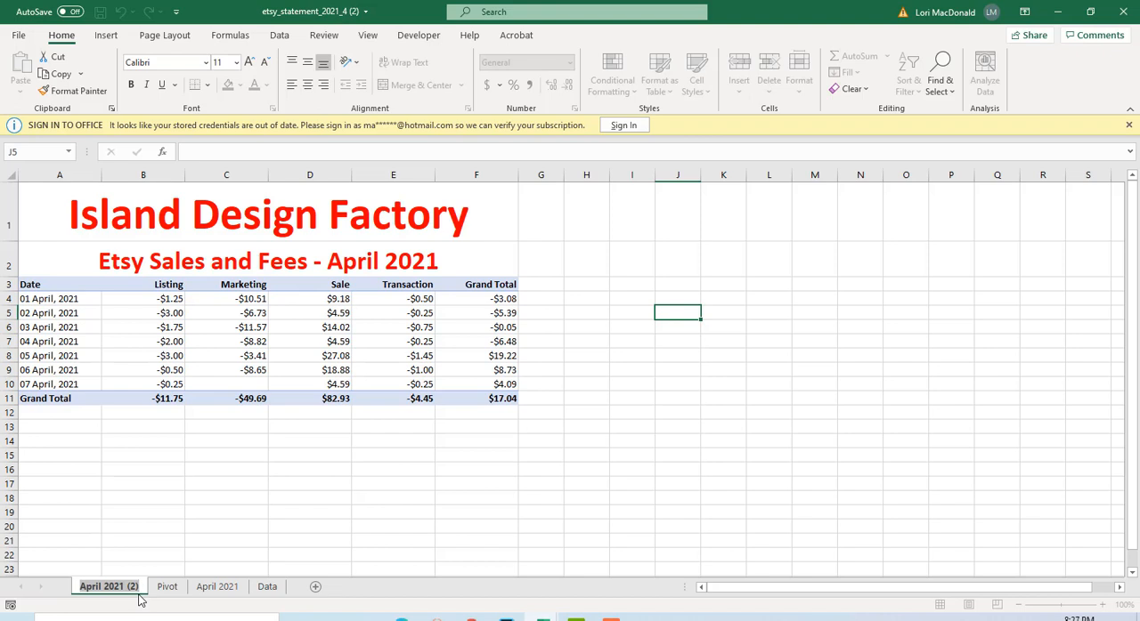
type("Mas")
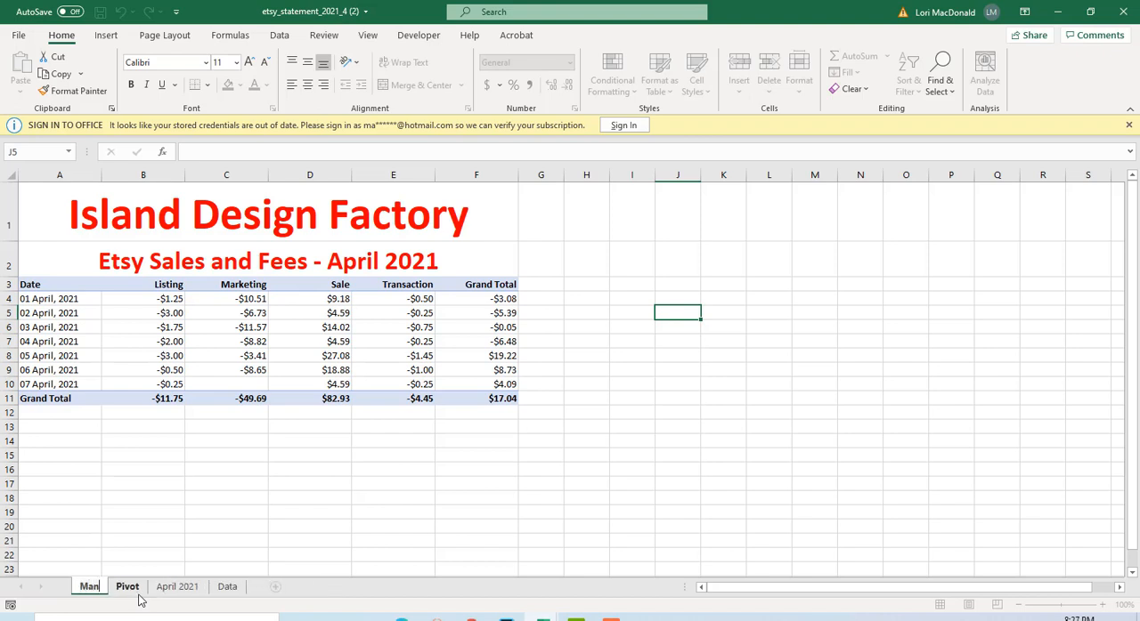
key("BackSpace")
key("BackSpace")
key("BackSpace")
type("Jan")
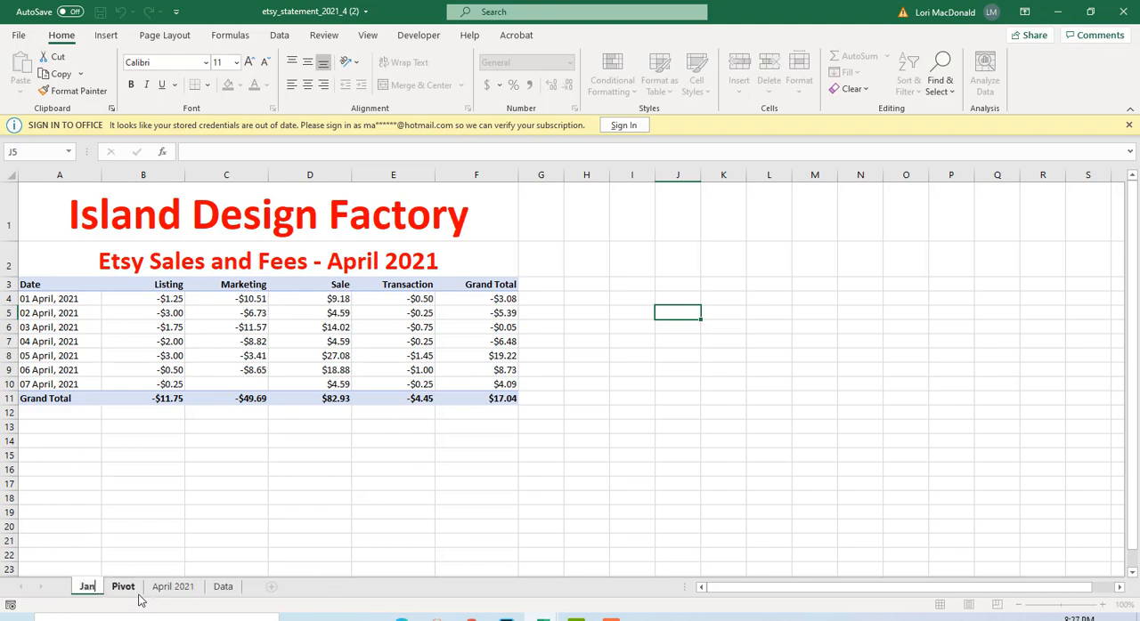
type("uary 2021")
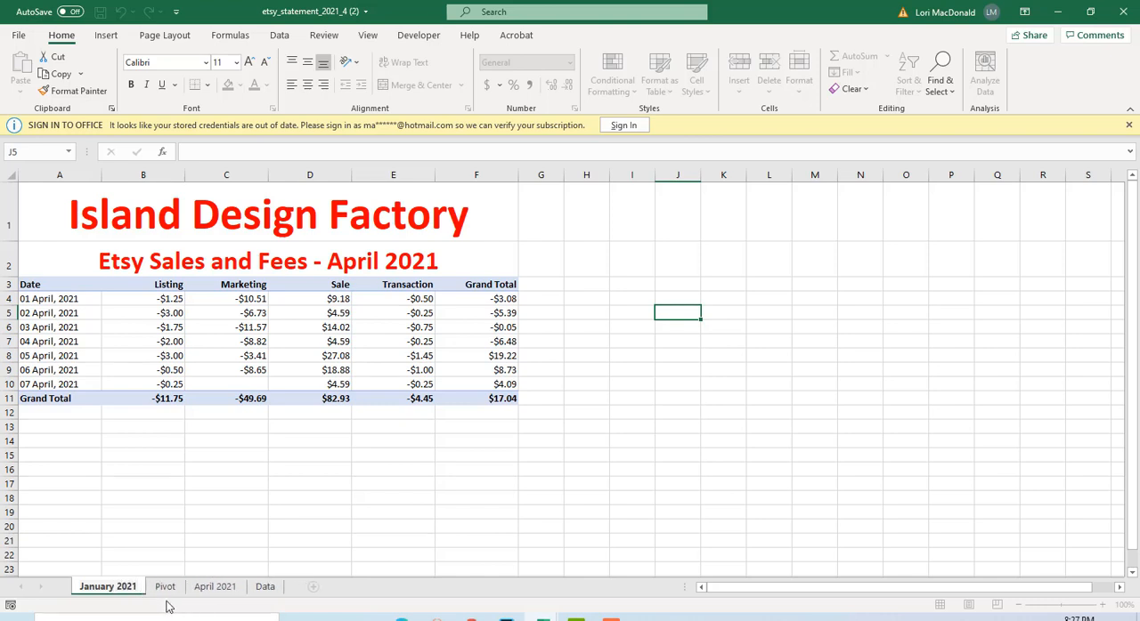
key("Return")
Create another copy of the April 2021 sheet, placed before the January 2021 sheet.
left_click(210, 591)
right_click(210, 591)
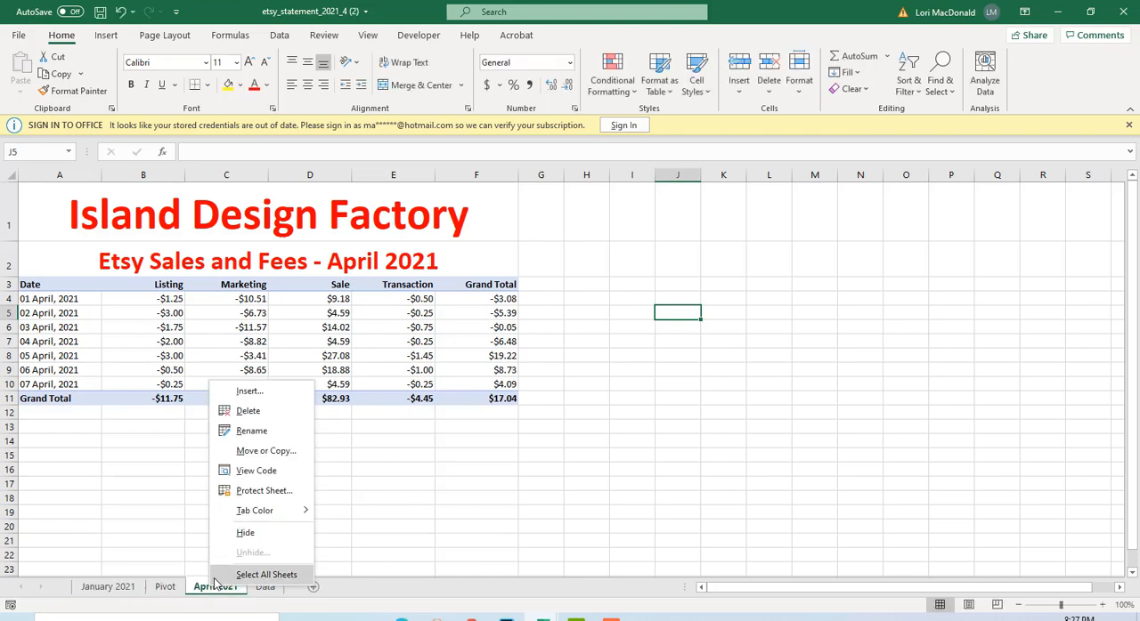
left_click(242, 451)
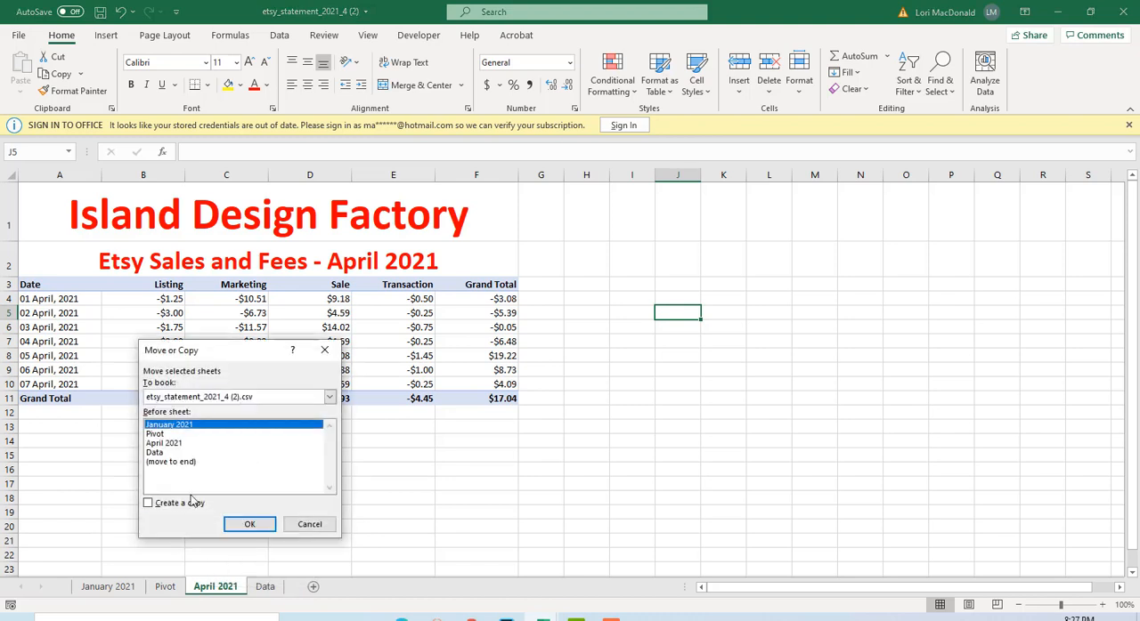
left_click(148, 504)
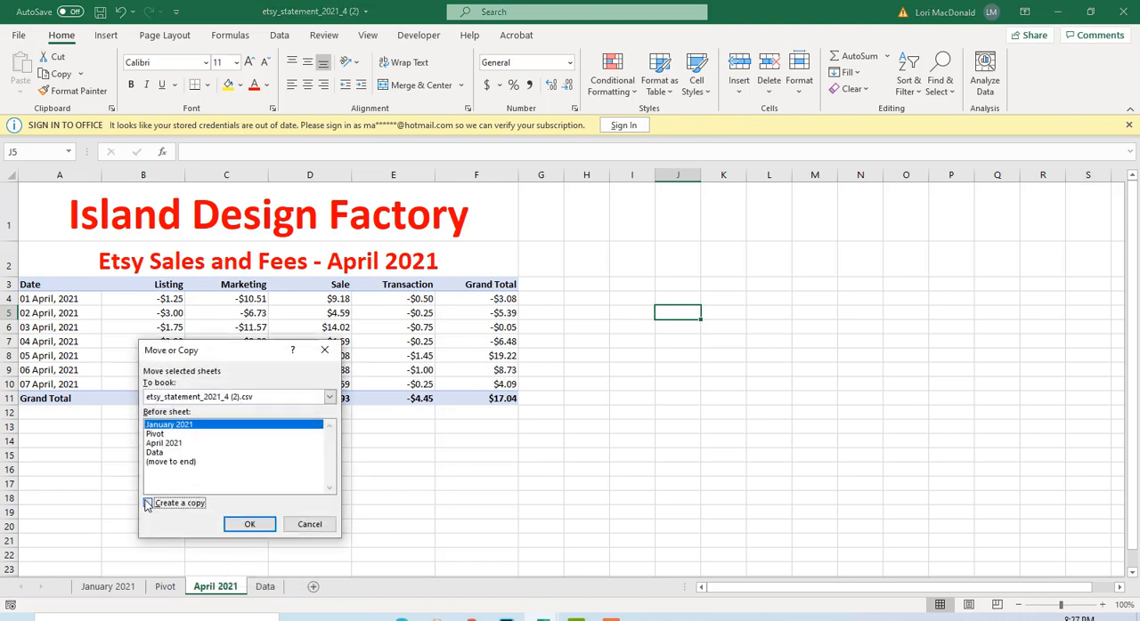
left_click(249, 525)
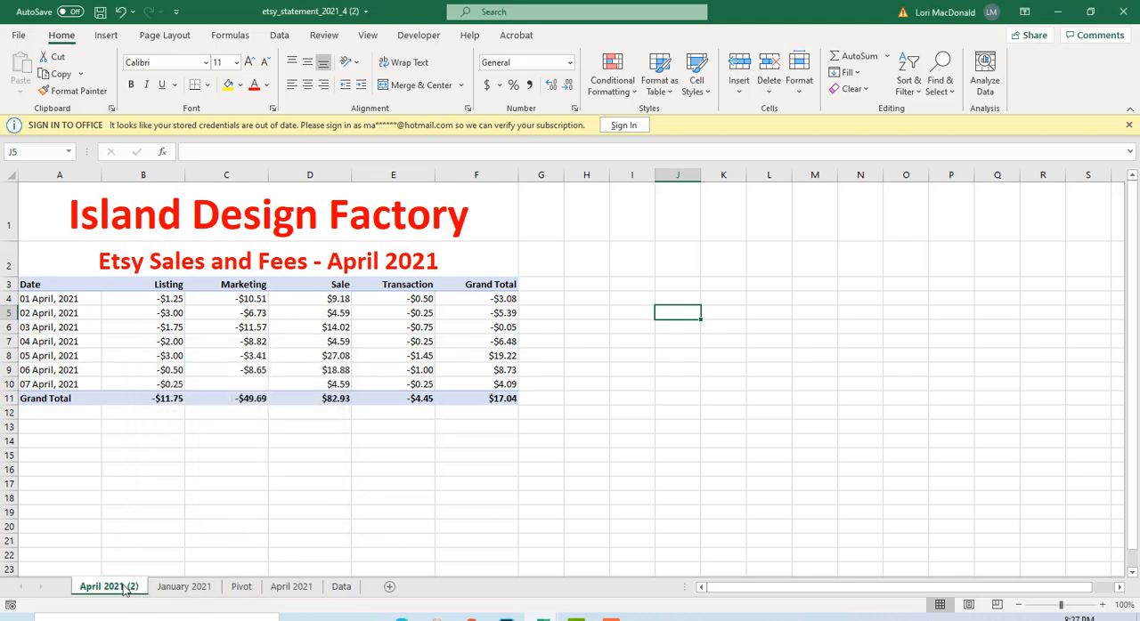
Rename the new copy of the April sheet as February 2021.
double_click(125, 589)
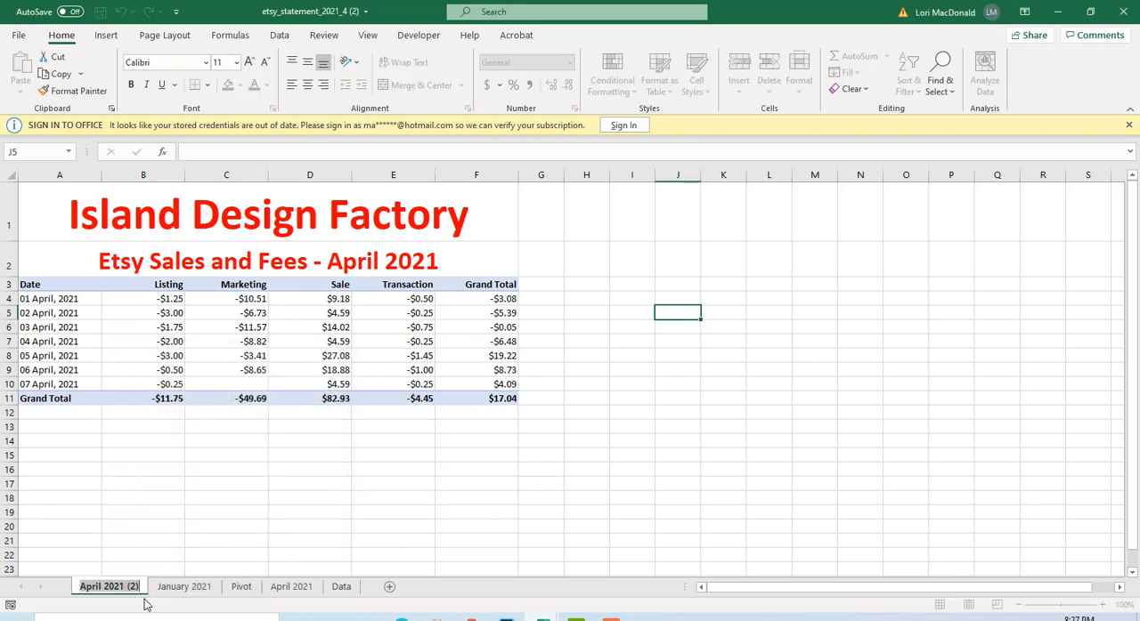
type("Fe")
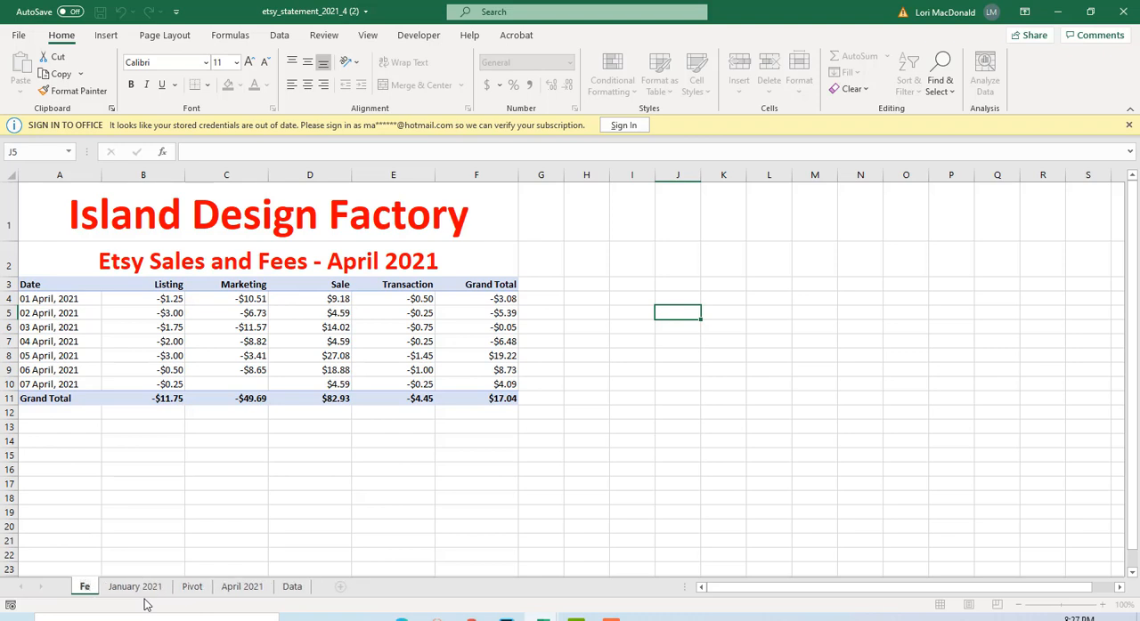
type("bruary")
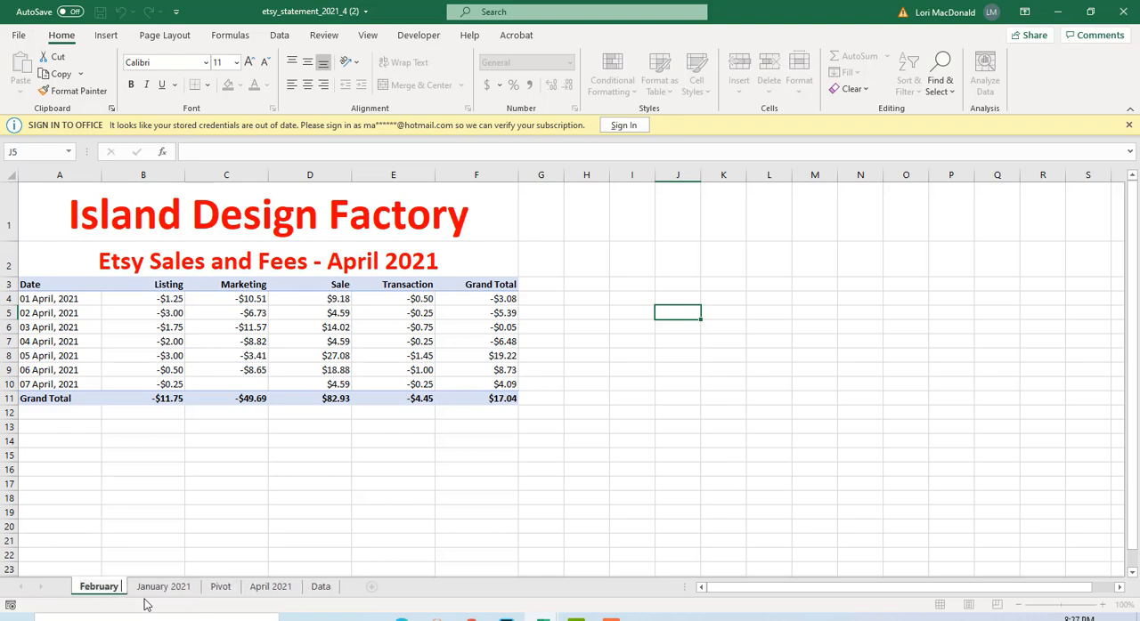
type(" 2021")
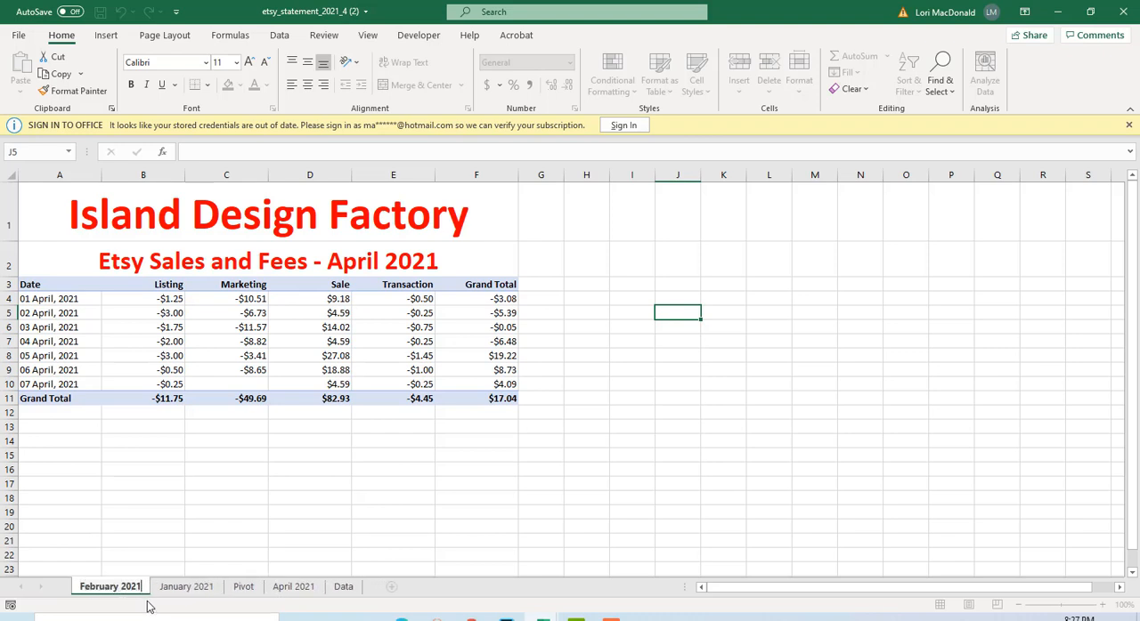
Create a further copy of the April 2021 sheet, placed before the February 2021 sheet.
left_click(283, 589)
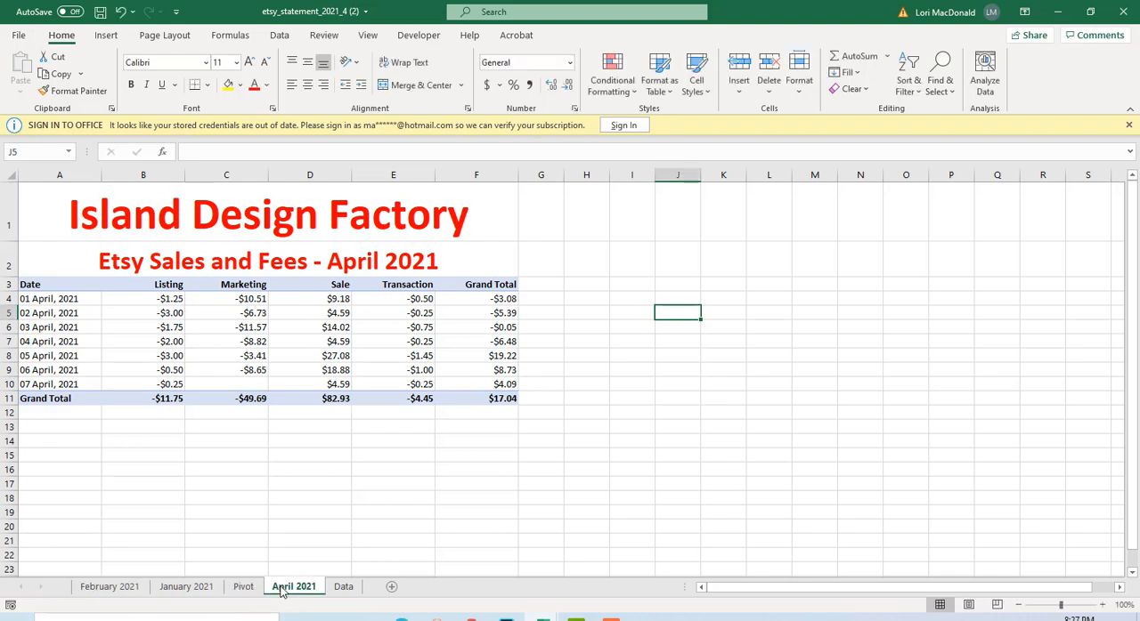
right_click(281, 590)
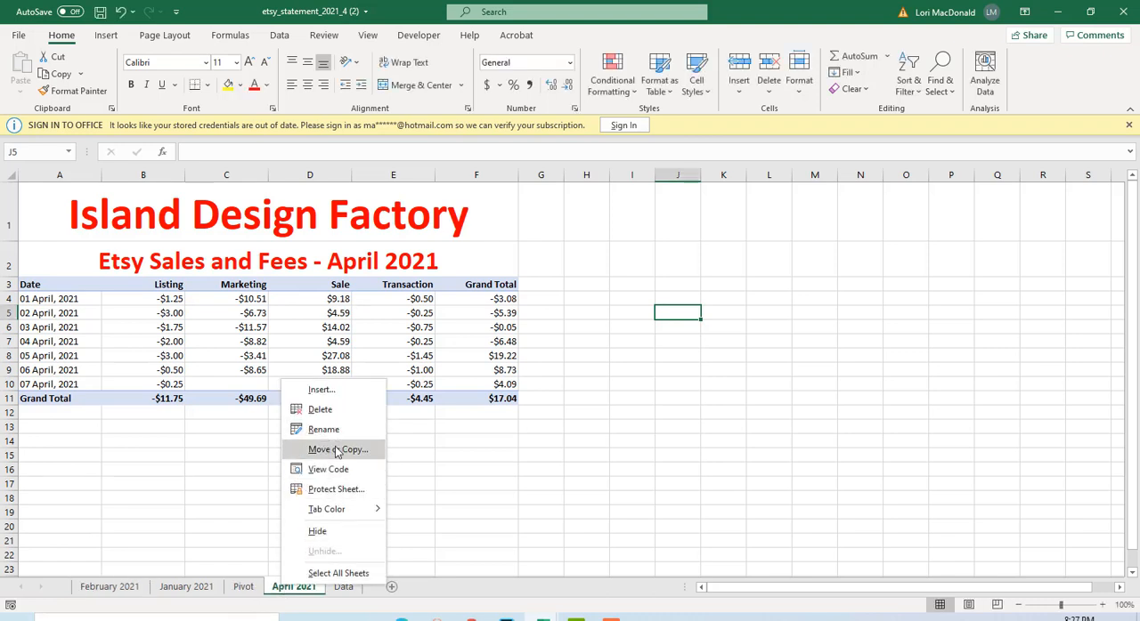
left_click(334, 448)
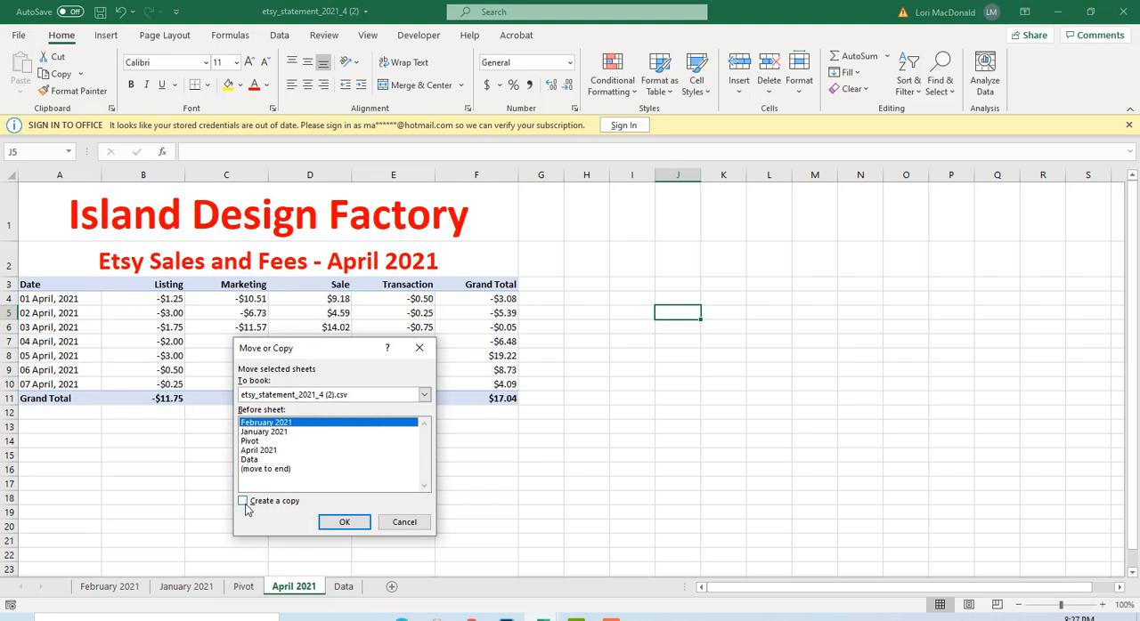
left_click(243, 501)
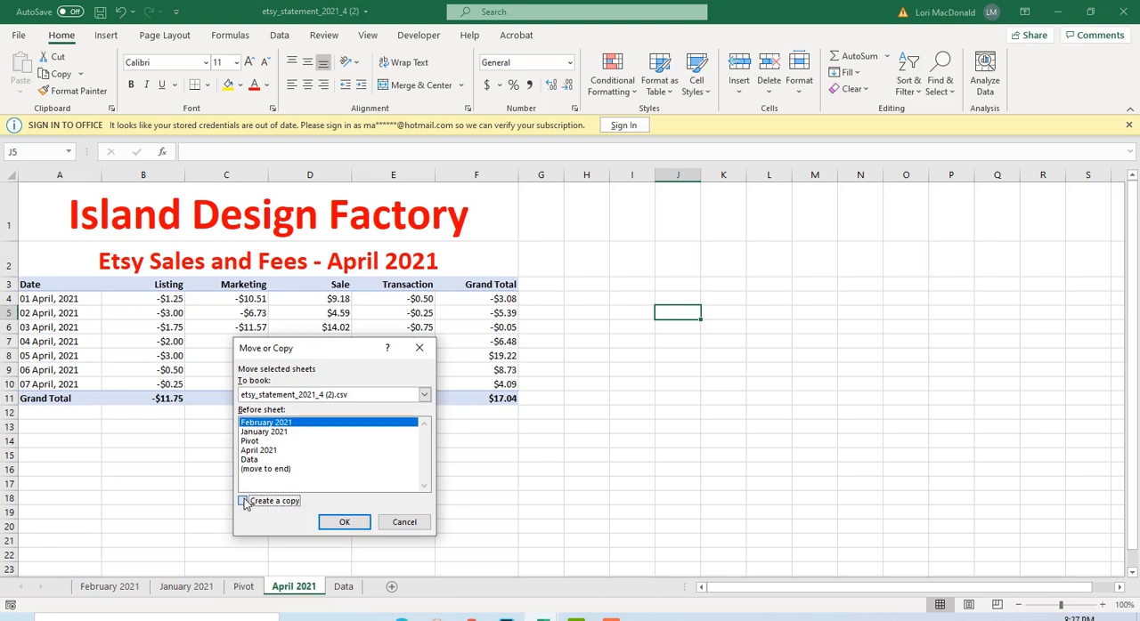
left_click(333, 523)
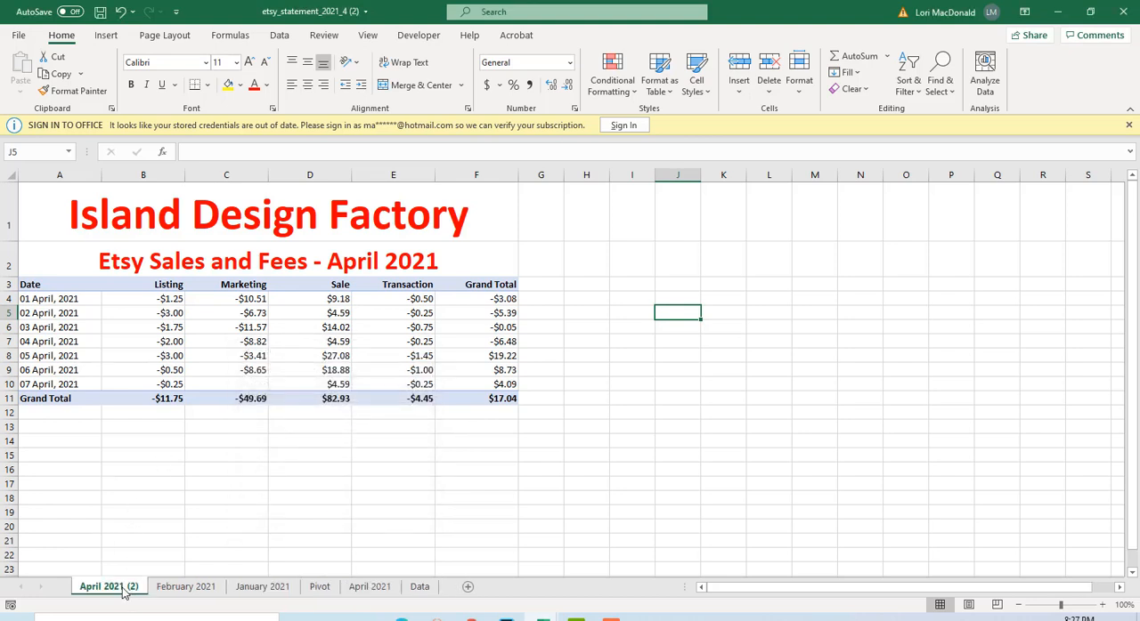
Rename the newest copy of the April sheet as March 2021.
double_click(122, 589)
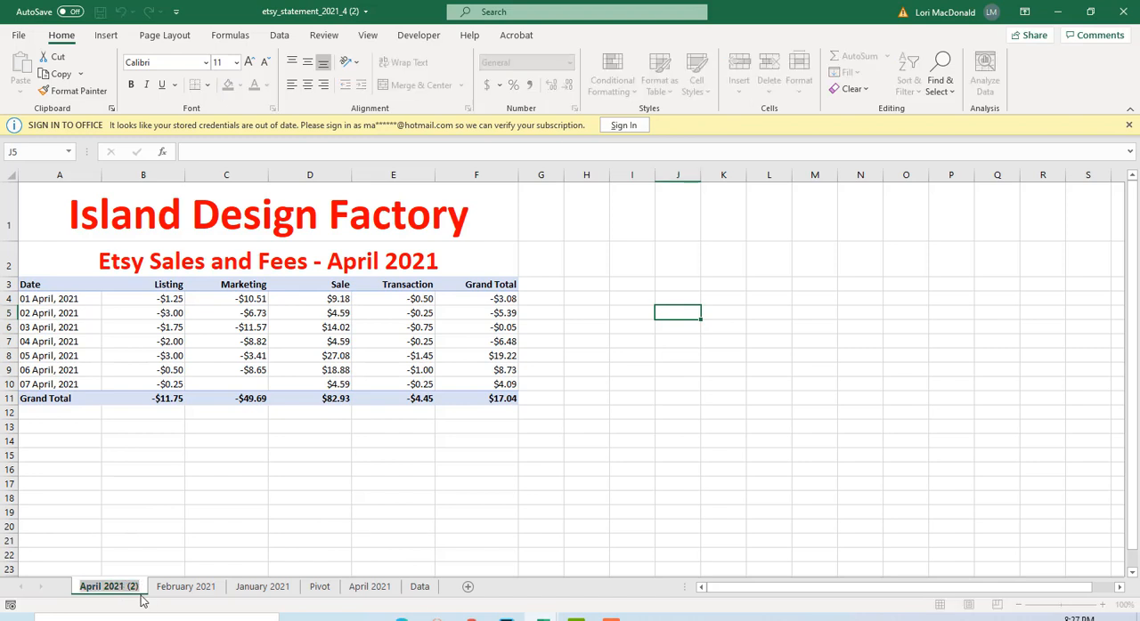
type("March")
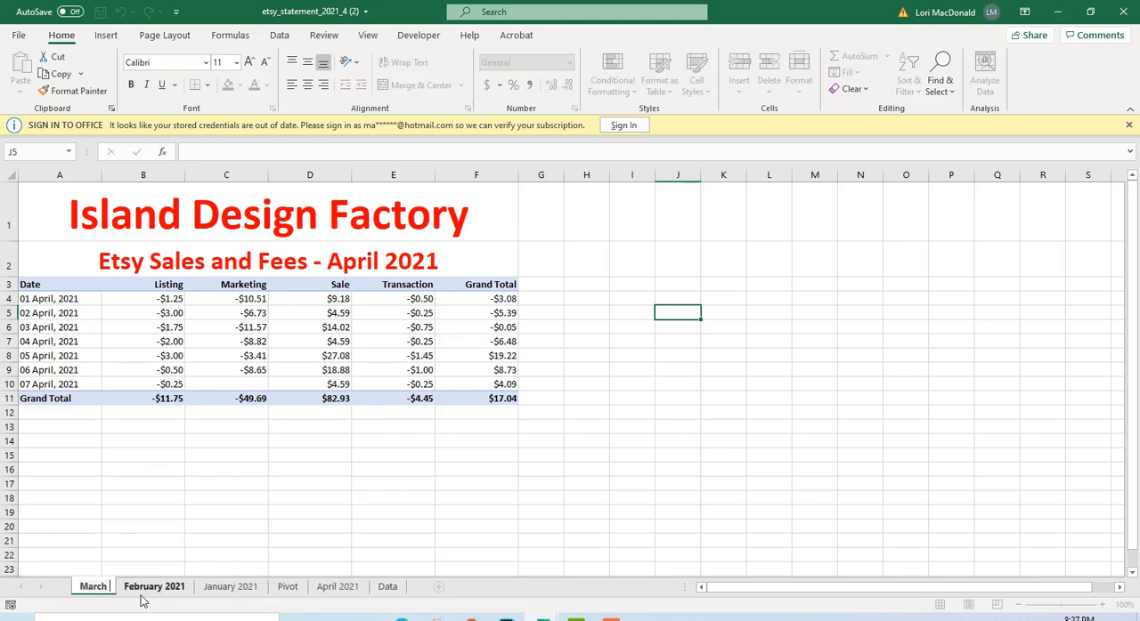
type(" 2021")
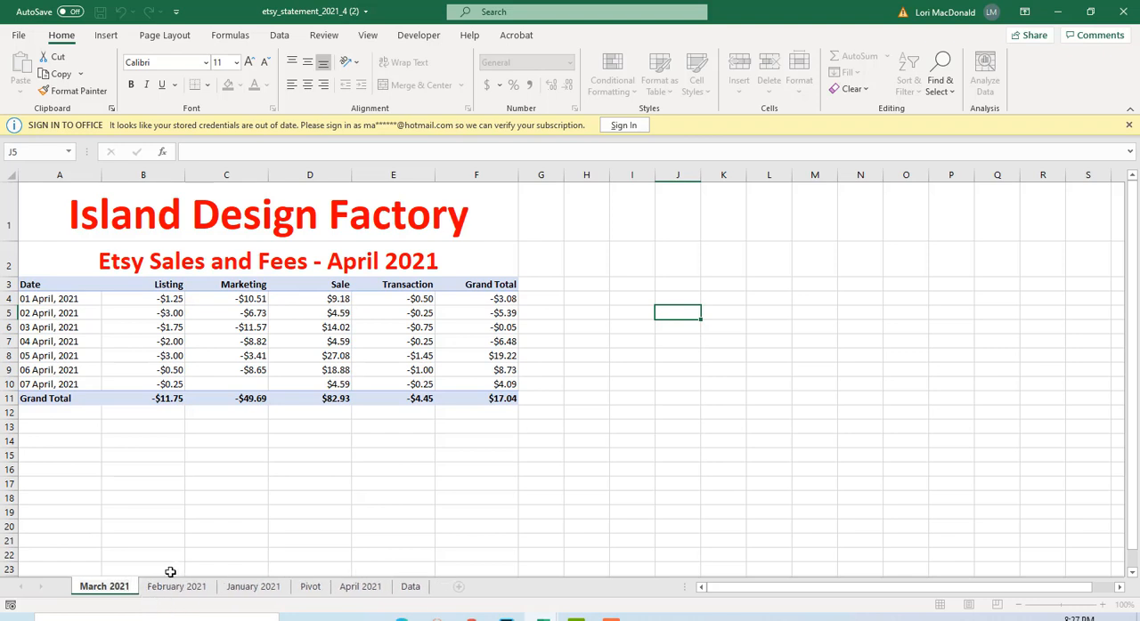
left_click(170, 571)
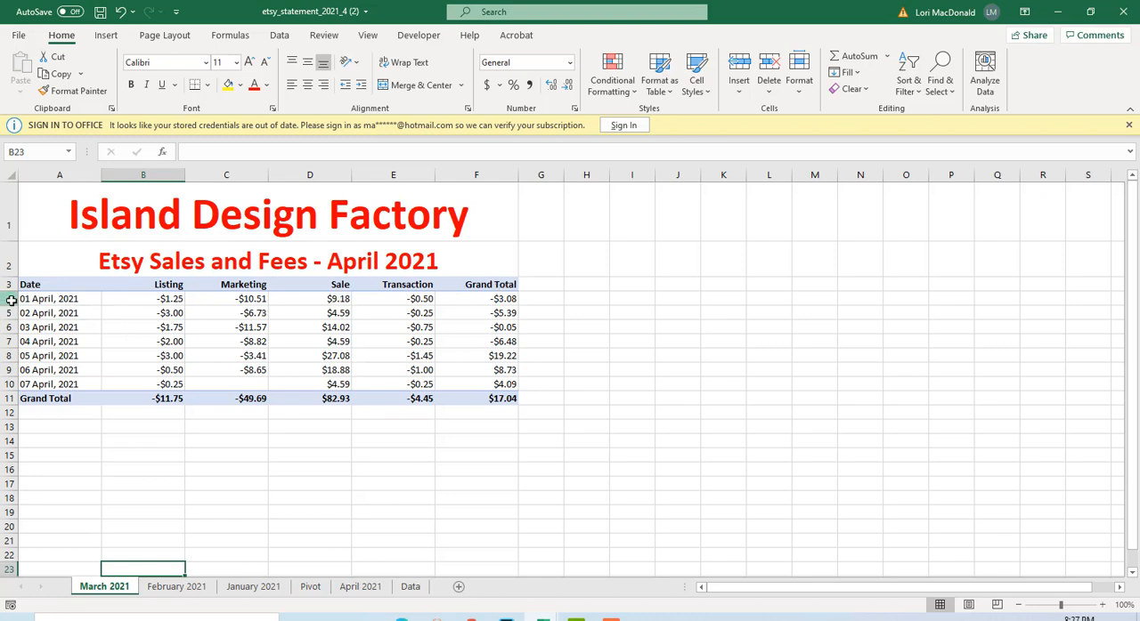
Delete rows 4 to 15 with the April figures from the March 2021 sheet, keeping the titles and column headings.
left_click_drag(11, 301, 11, 454)
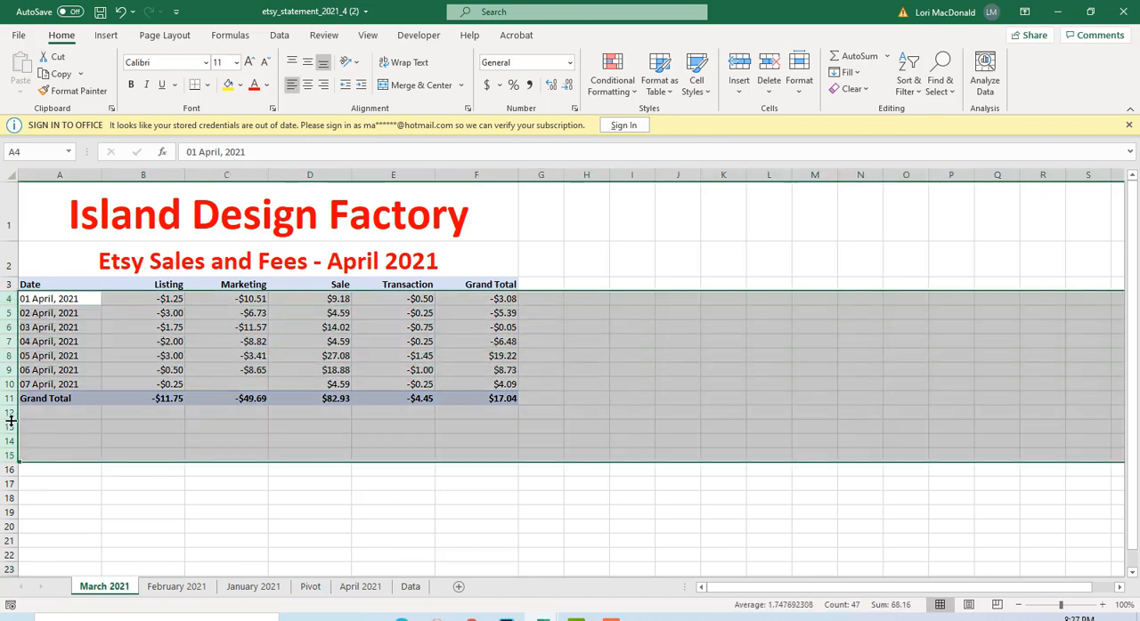
right_click(11, 301)
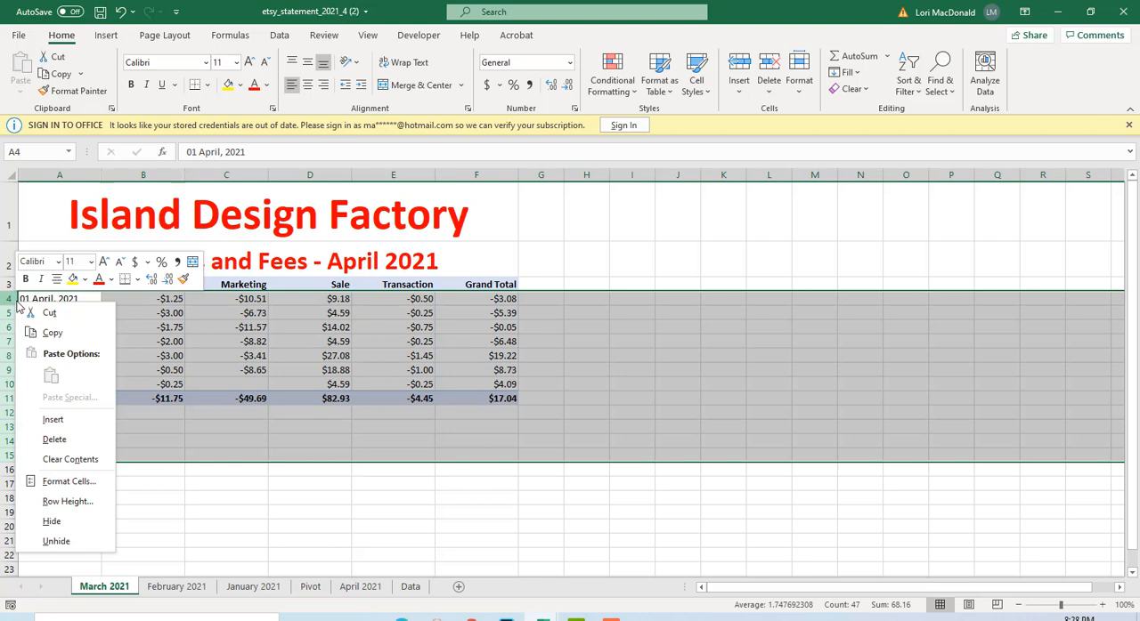
left_click(54, 439)
left_click(111, 485)
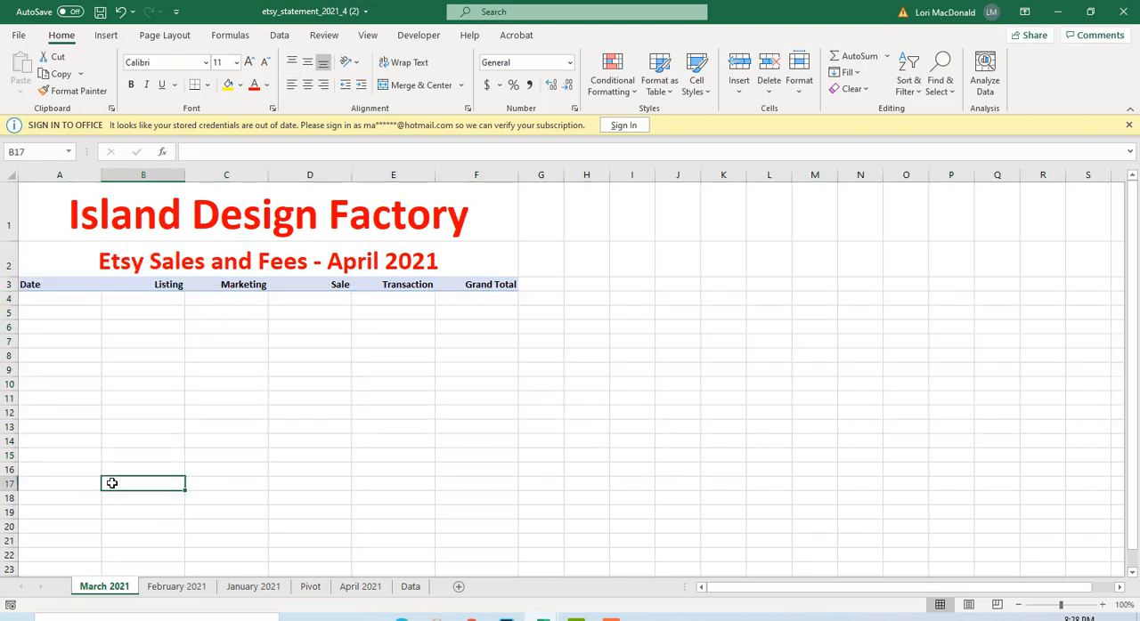
Change the month in the March sheet's subtitle so it reads Etsy Sales and Fees - March 2021.
left_click(355, 263)
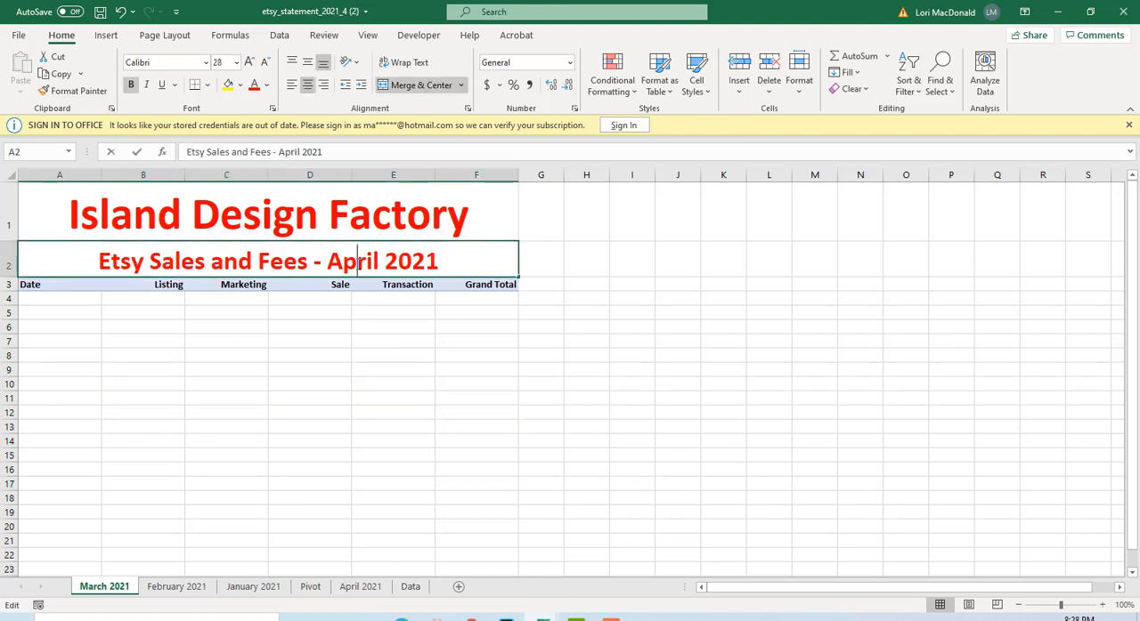
double_click(334, 261)
left_click_drag(335, 260, 381, 264)
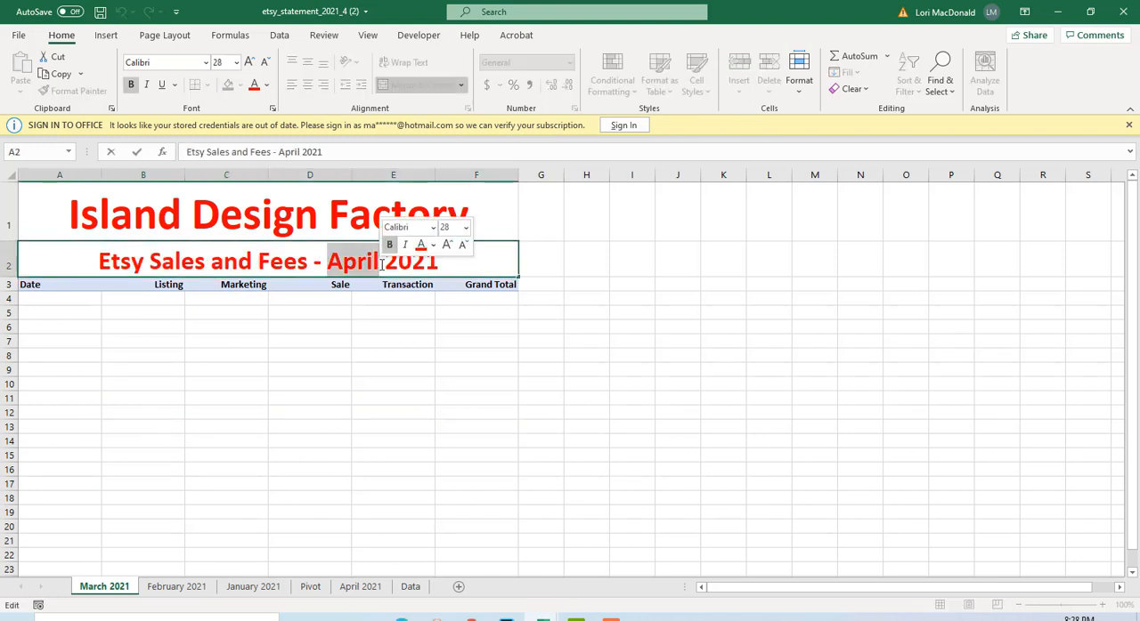
type("March 20")
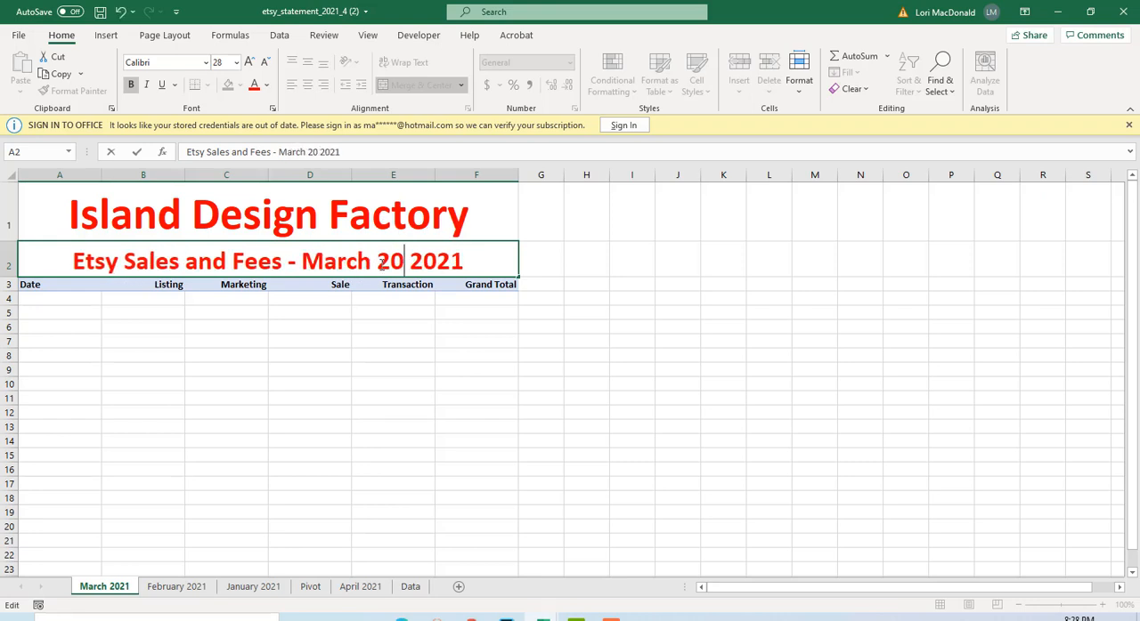
key("BackSpace")
key("BackSpace")
key("BackSpace")
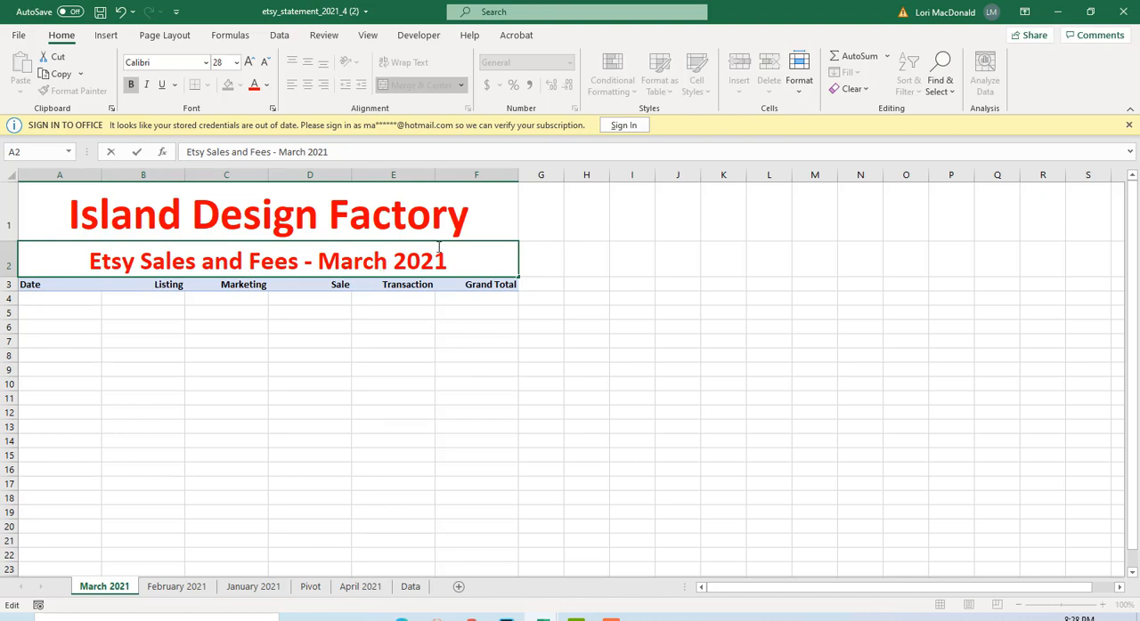
Change the month in the February 2021 sheet's subtitle so it reads Etsy Sales and Fees - February 2021.
left_click(176, 588)
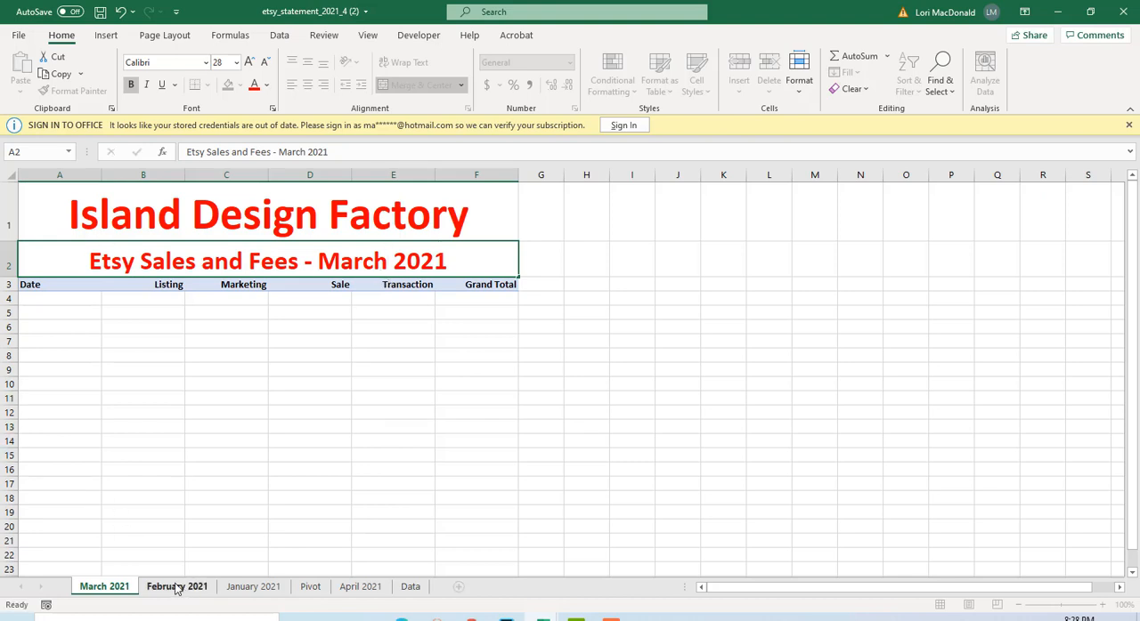
left_click(177, 588)
double_click(353, 263)
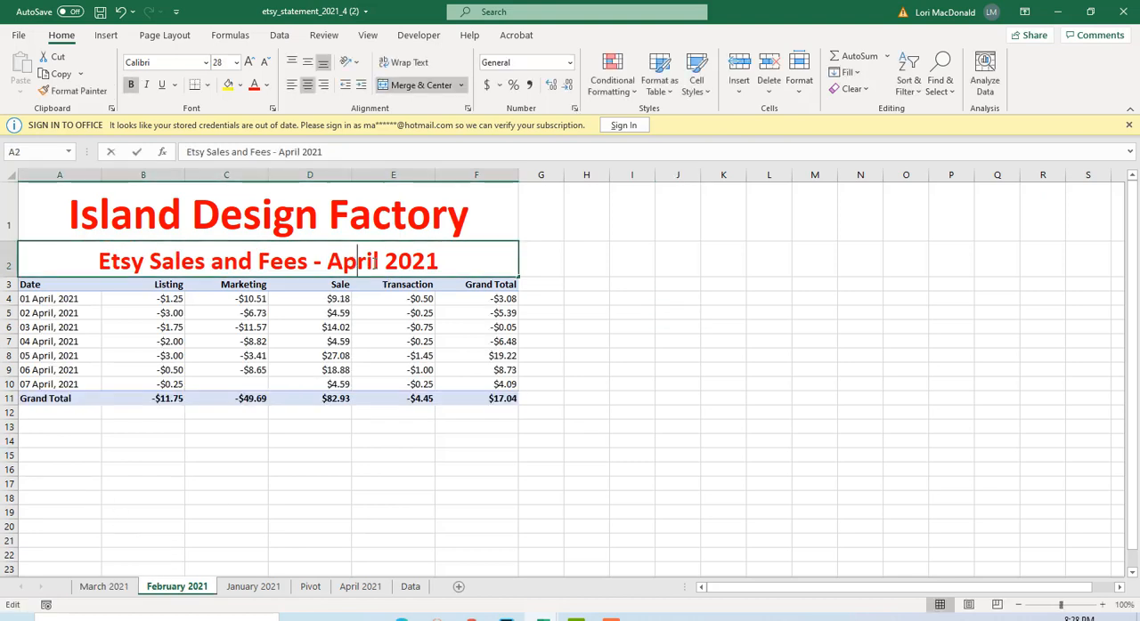
left_click_drag(381, 261, 335, 253)
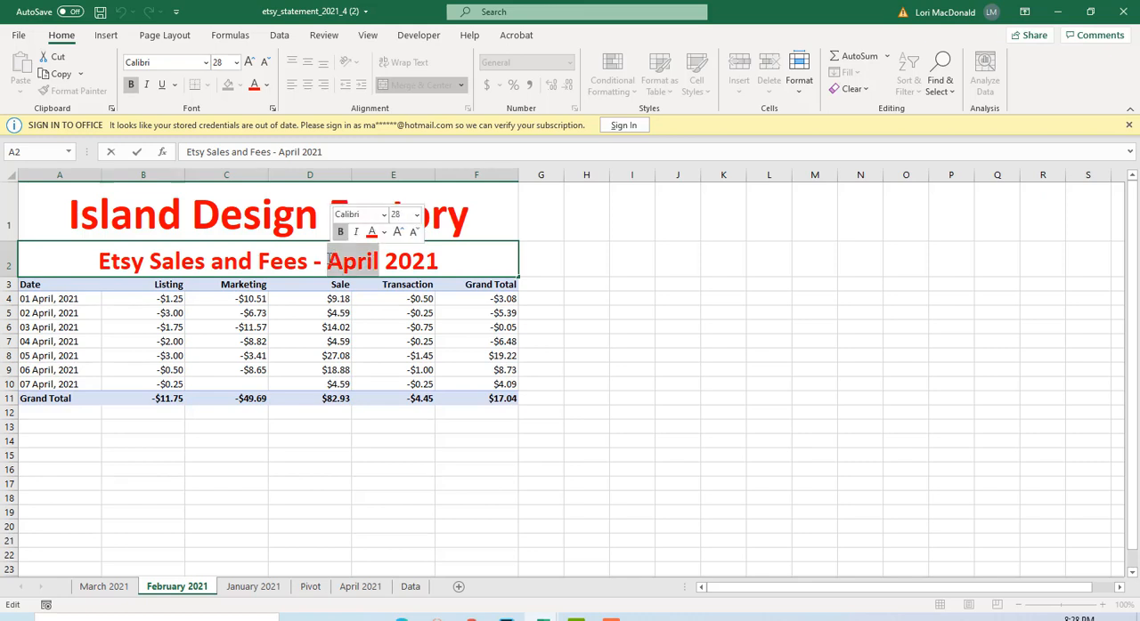
type("Fre")
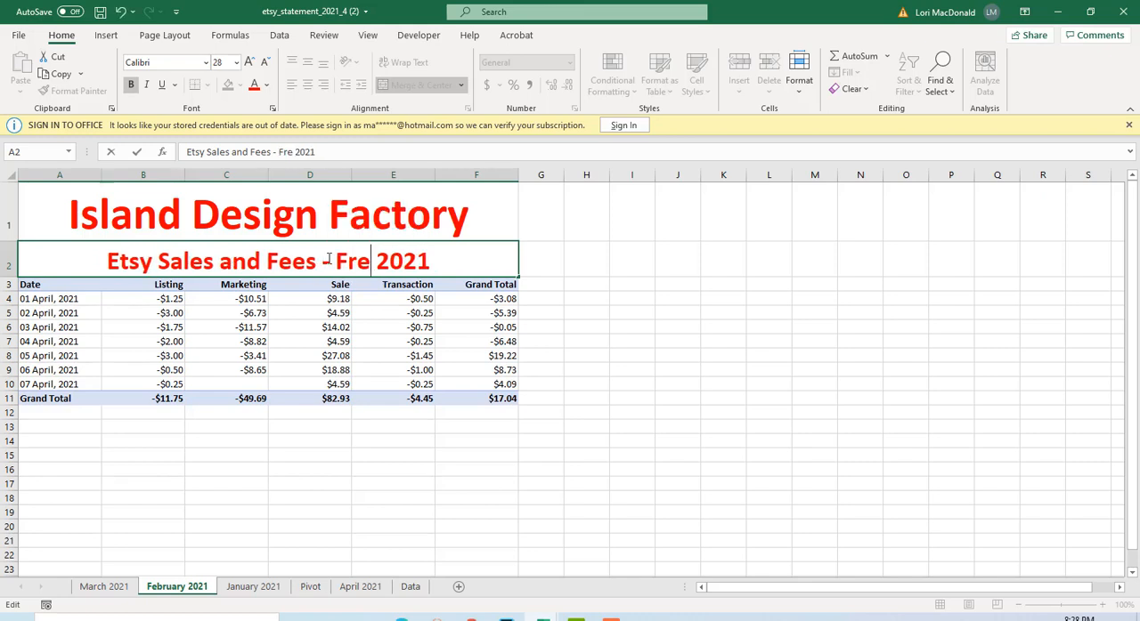
key("BackSpace")
key("BackSpace")
type("ebruary")
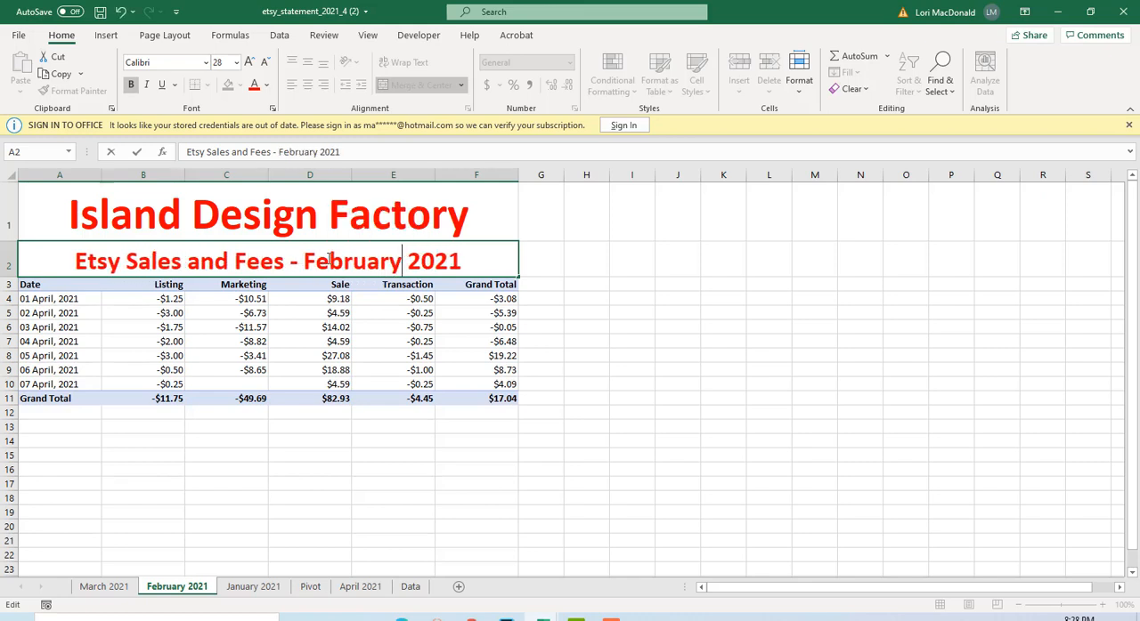
Change the month in the January 2021 sheet's subtitle so it reads Etsy Sales and Fees - January 2021.
left_click(238, 588)
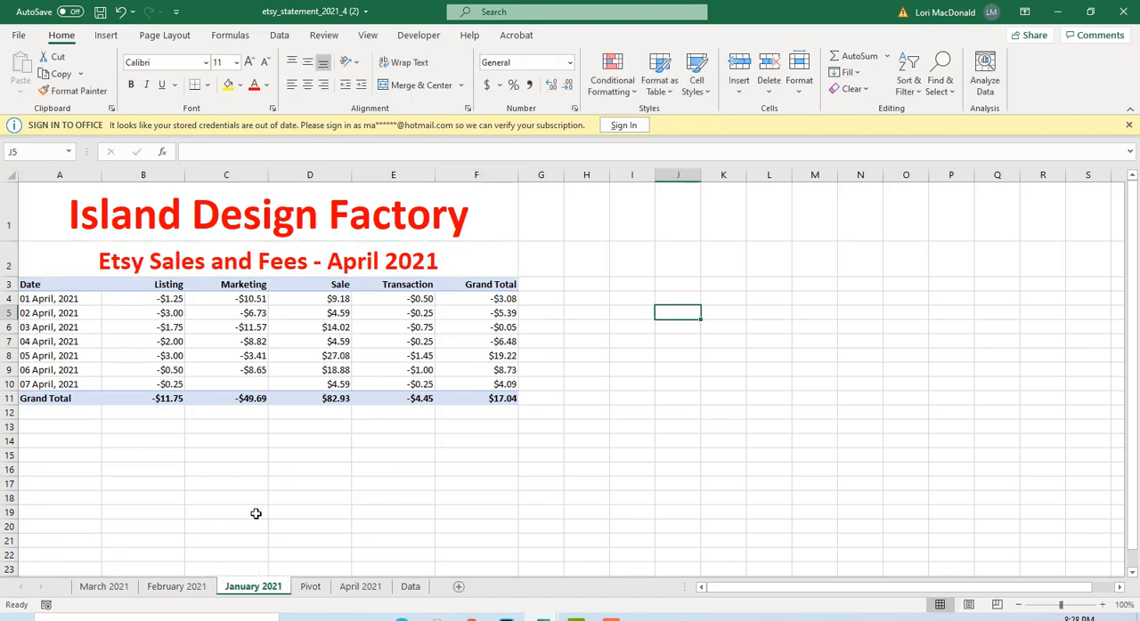
double_click(332, 264)
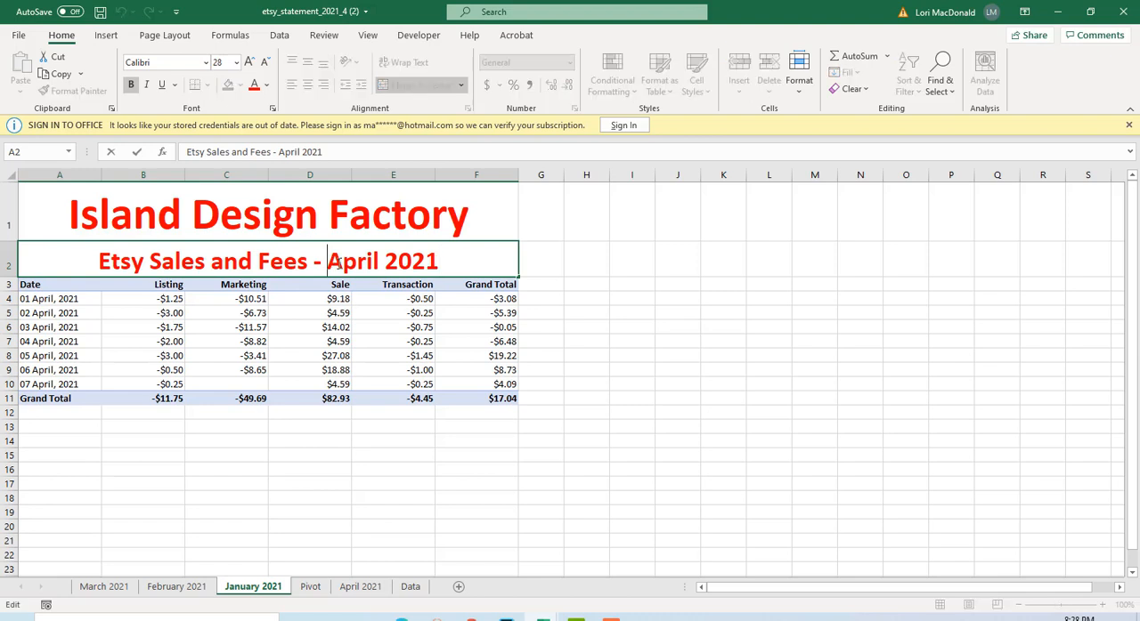
left_click_drag(329, 260, 379, 261)
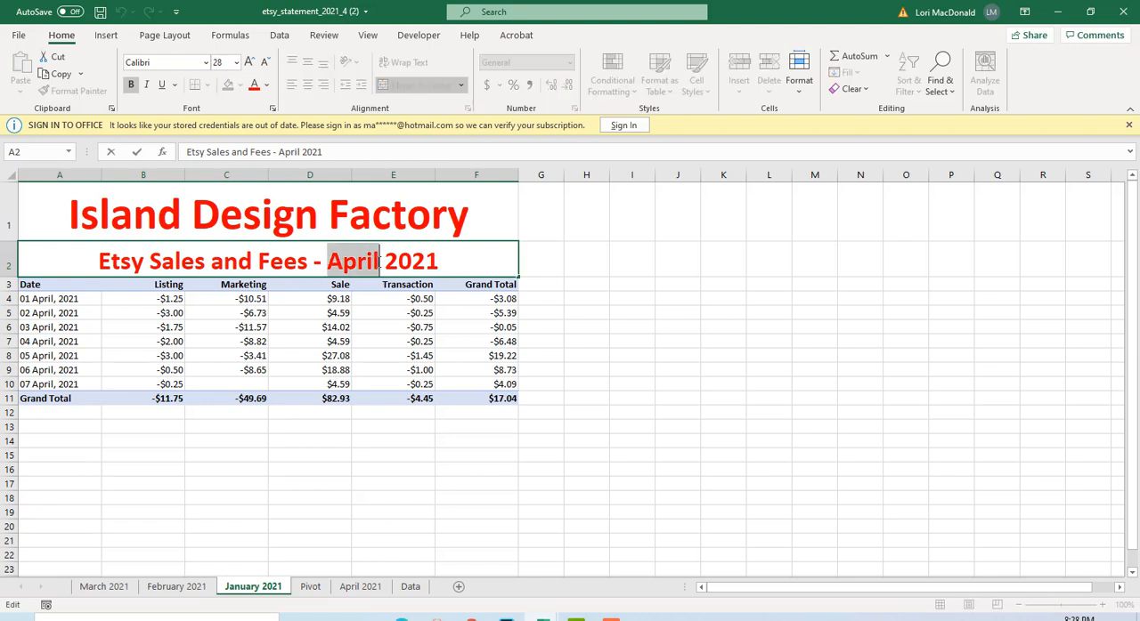
type("January")
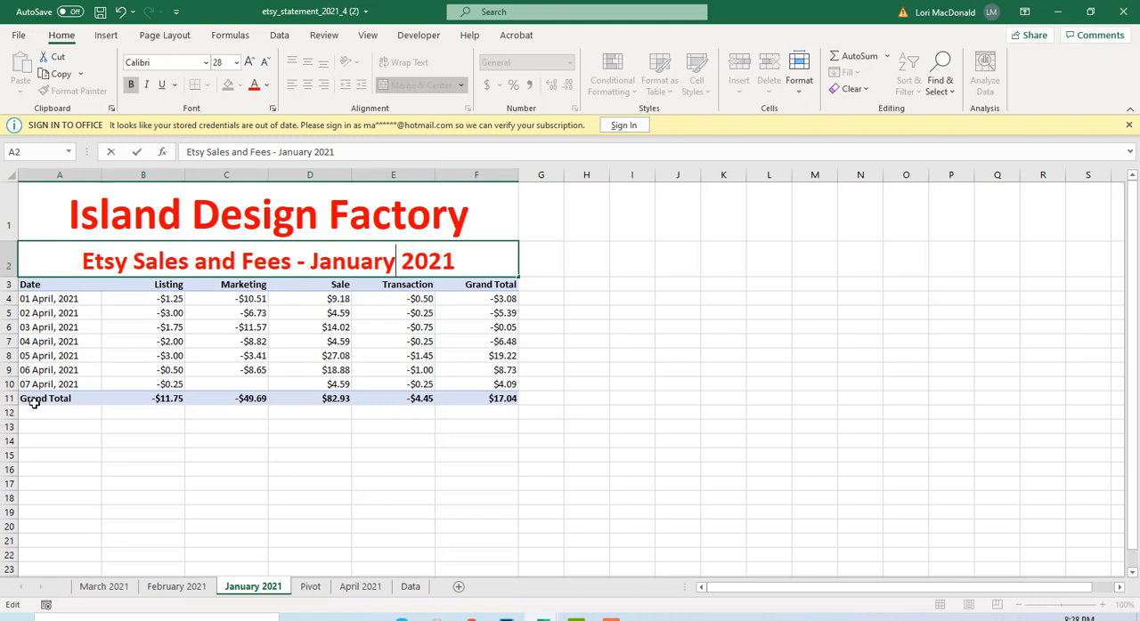
Delete rows 4 to 14 with the April figures from the January 2021 sheet, keeping the titles and column headings.
left_click_drag(11, 299, 27, 446)
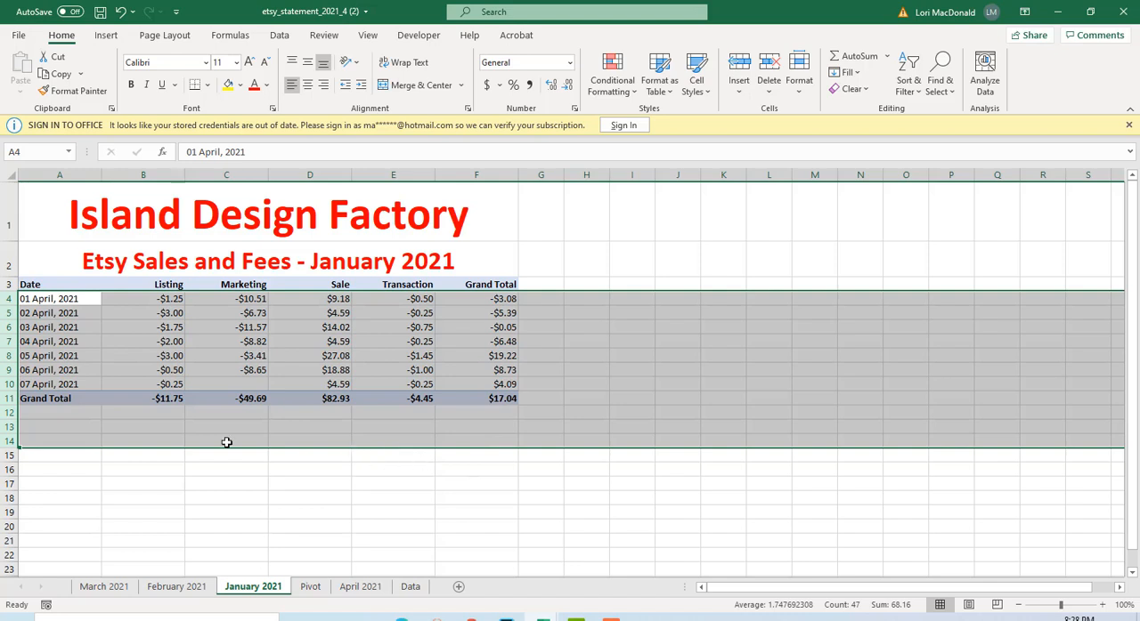
right_click(5, 311)
left_click(47, 449)
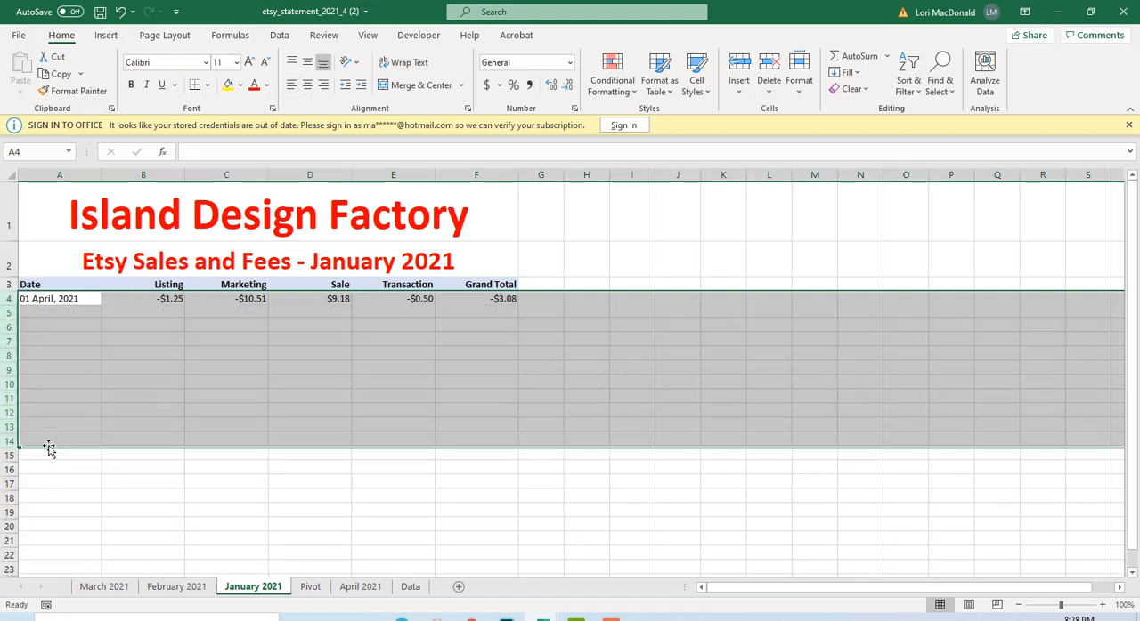
Delete rows 4 to 12 with the April figures from the February 2021 sheet.
left_click(185, 586)
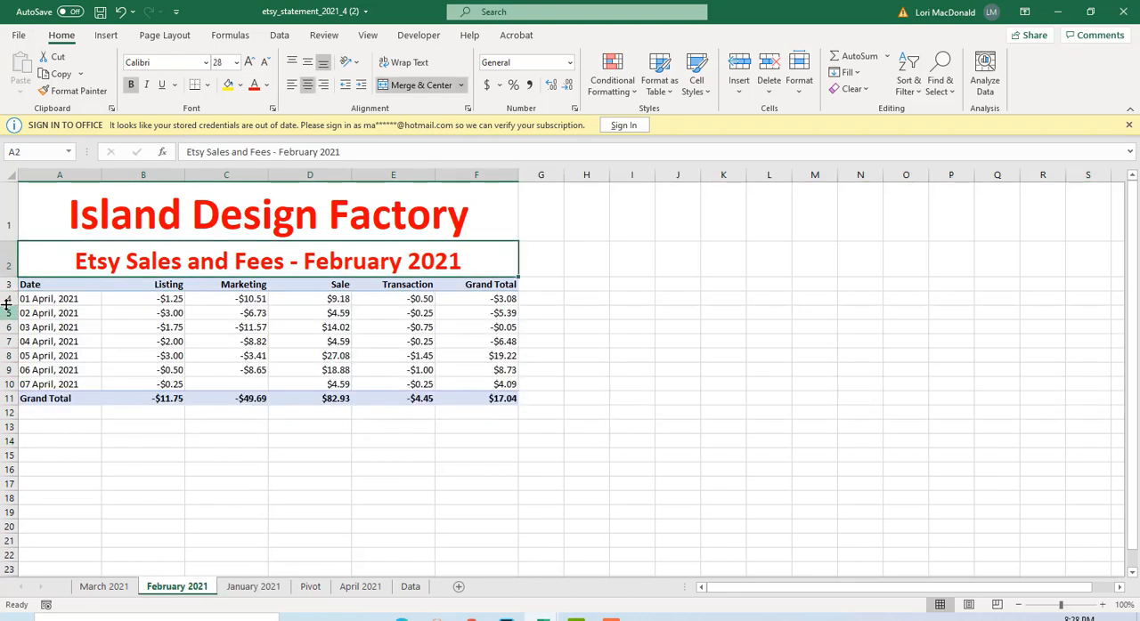
left_click_drag(9, 303, 9, 380)
left_click_drag(7, 305, 9, 500)
right_click(10, 434)
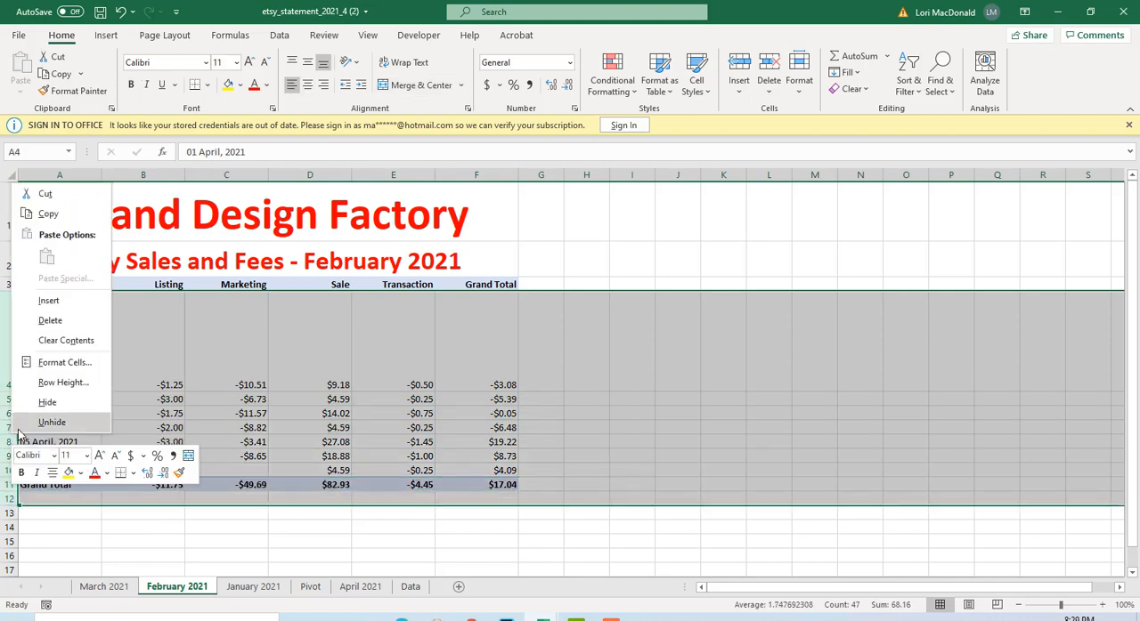
left_click(50, 321)
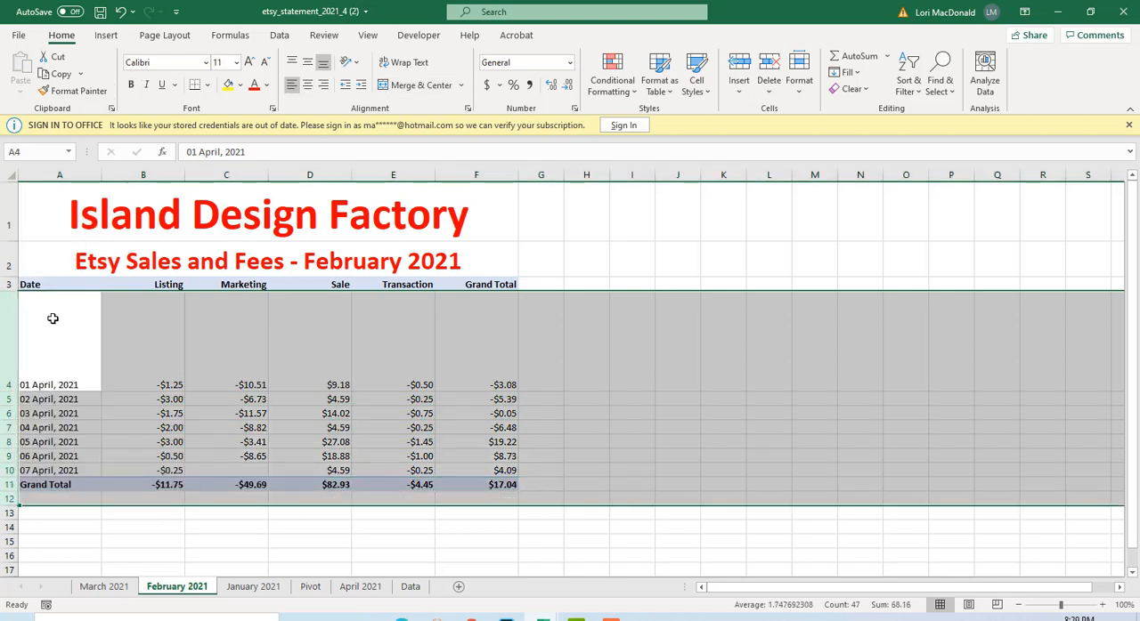
left_click(230, 440)
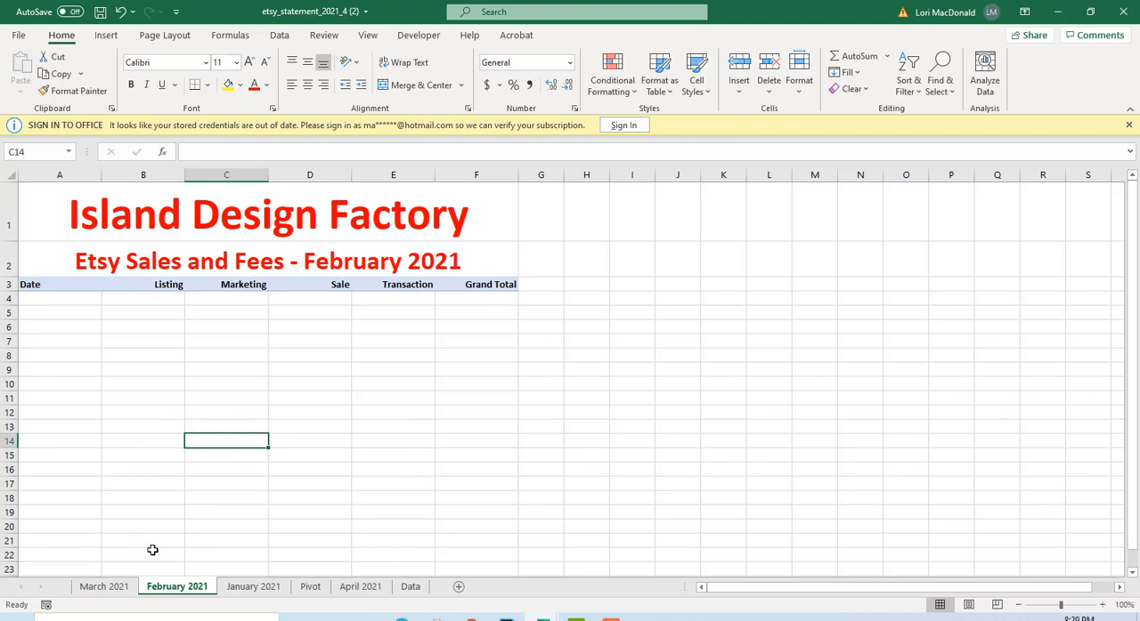
Reorder the month sheets chronologically from January 2021 to April 2021, all placed before the Pivot sheet.
left_click(251, 590)
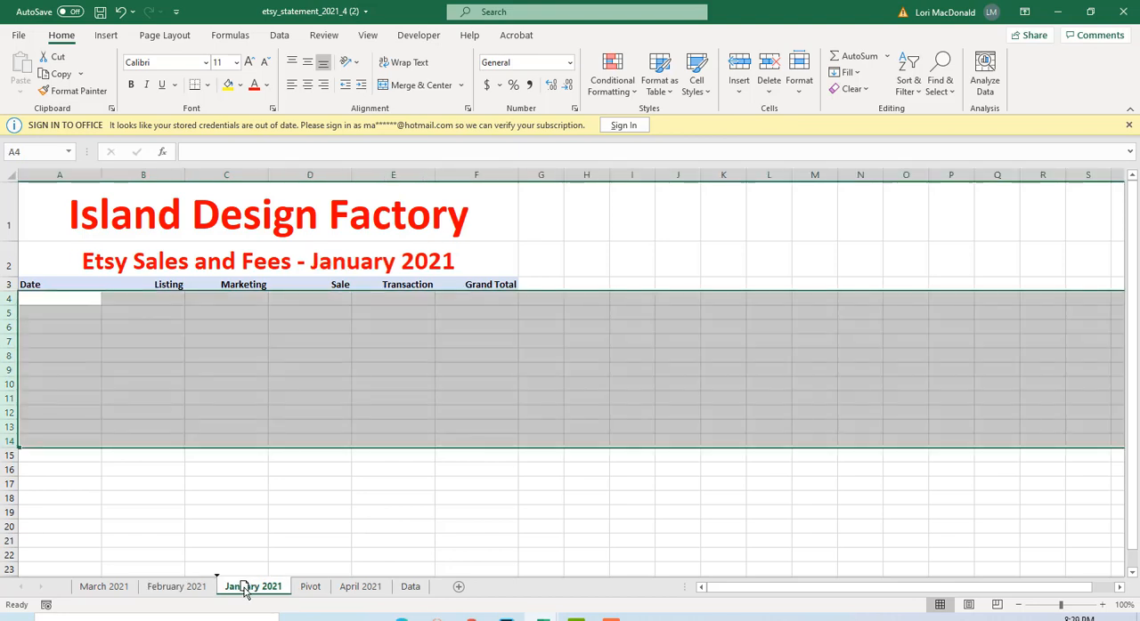
left_click_drag(201, 599, 86, 599)
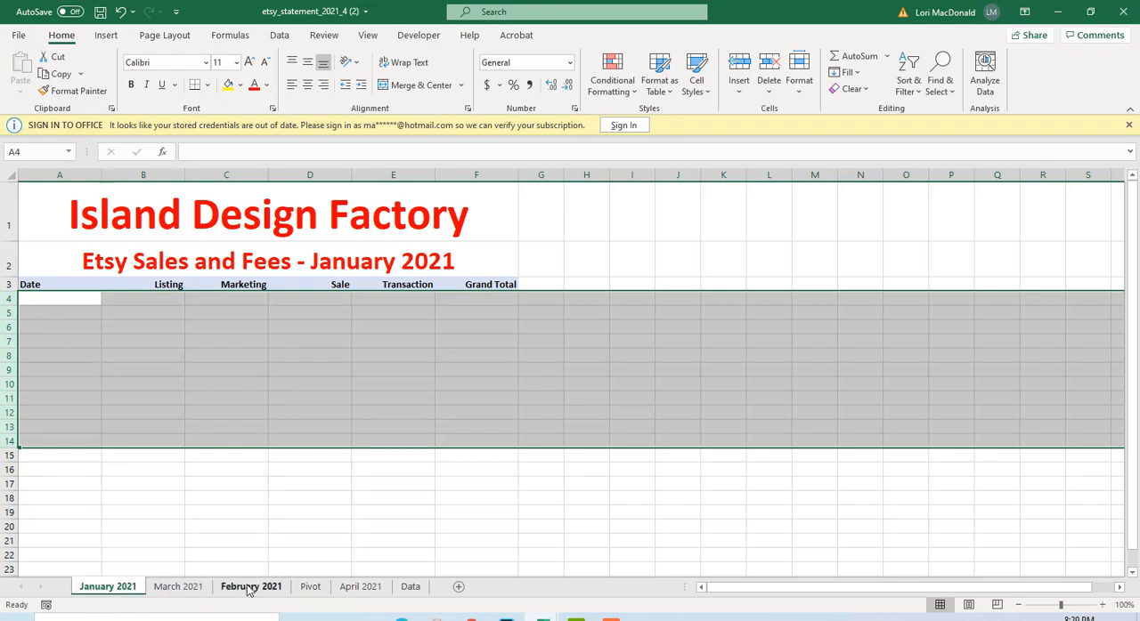
left_click_drag(249, 589, 190, 594)
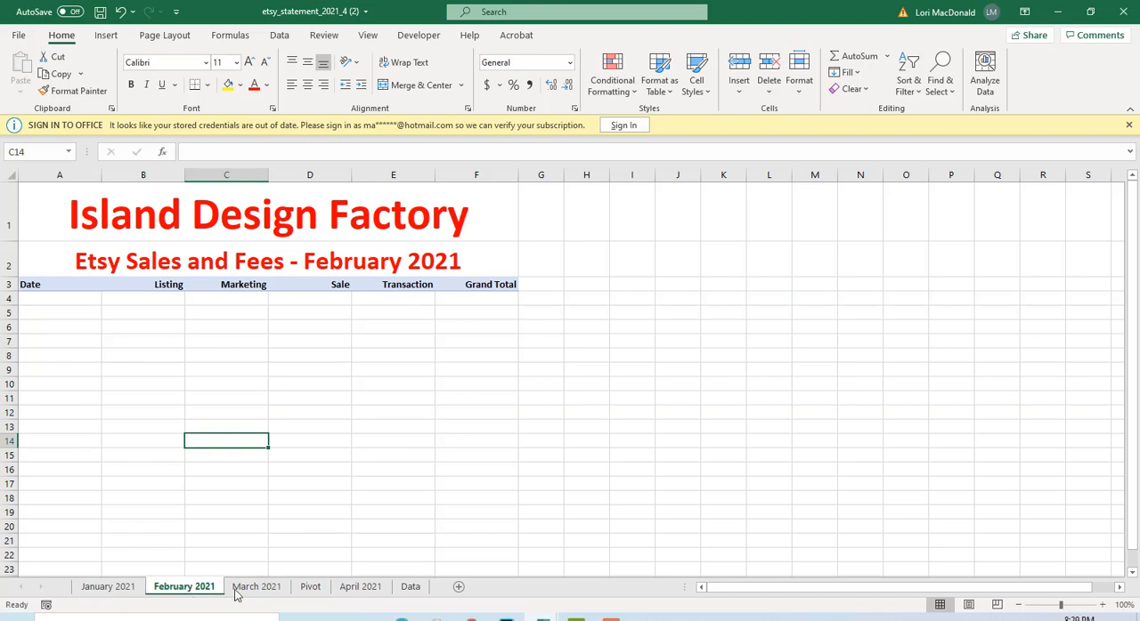
left_click(360, 588)
left_click_drag(324, 587, 299, 594)
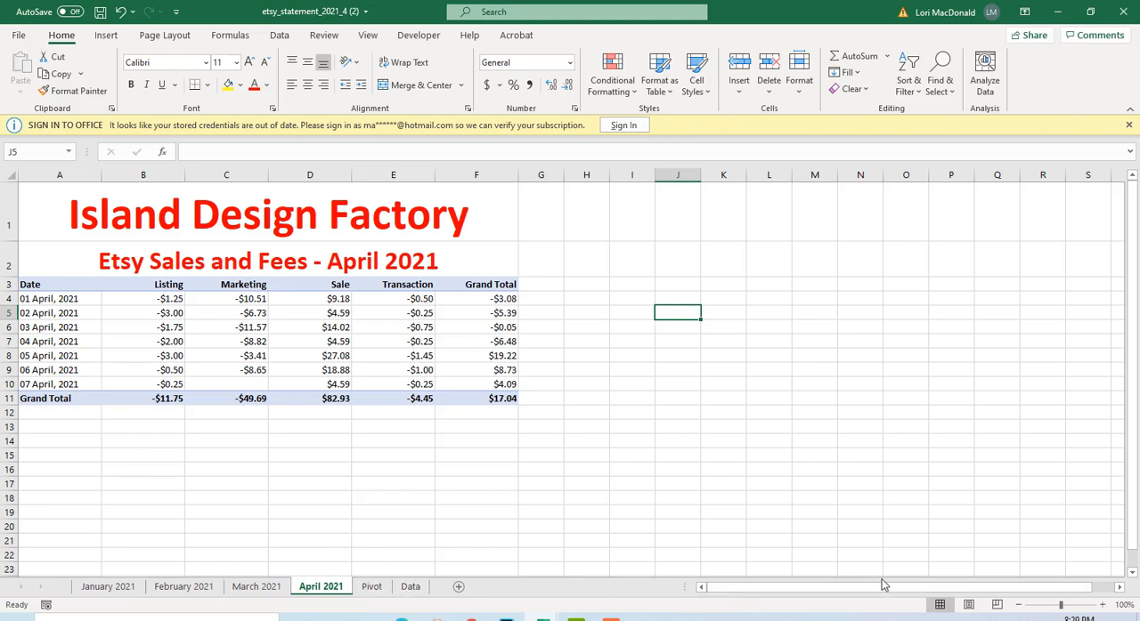
Move the Pivot and Data sheets ahead of the month sheets, with Data first and Pivot second.
left_click(372, 588)
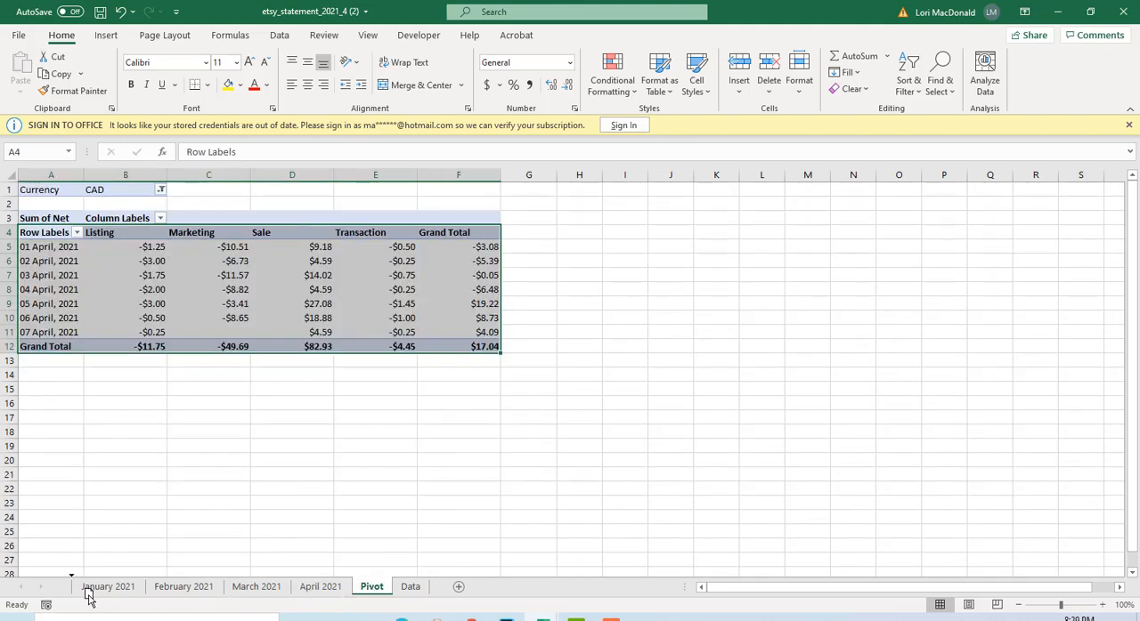
left_click_drag(75, 597, 75, 595)
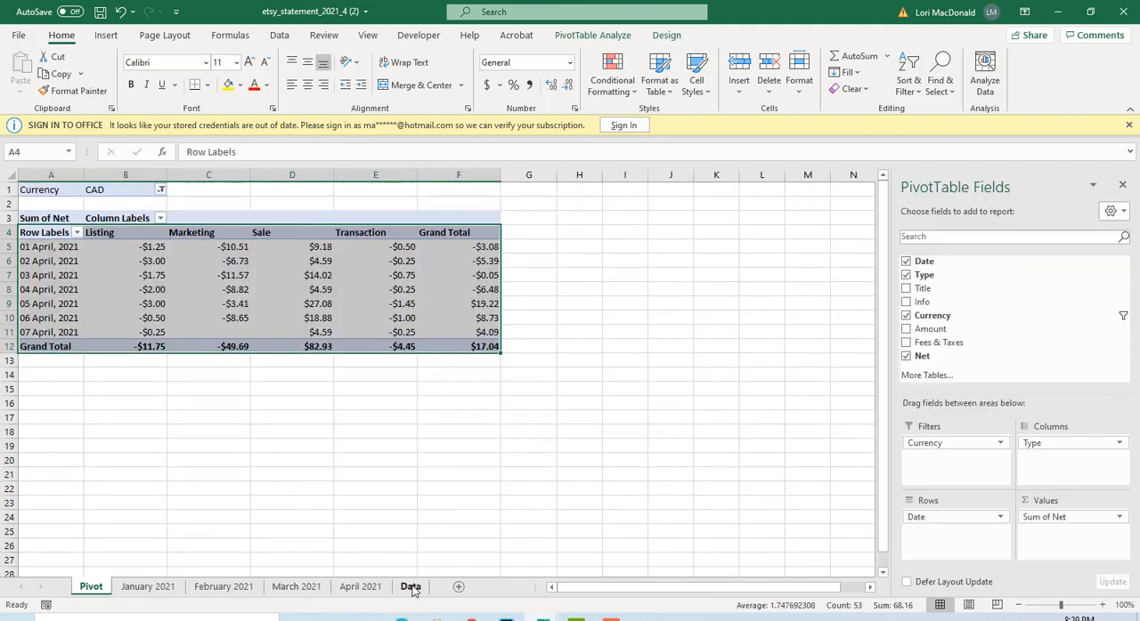
left_click(413, 590)
left_click_drag(176, 608, 77, 598)
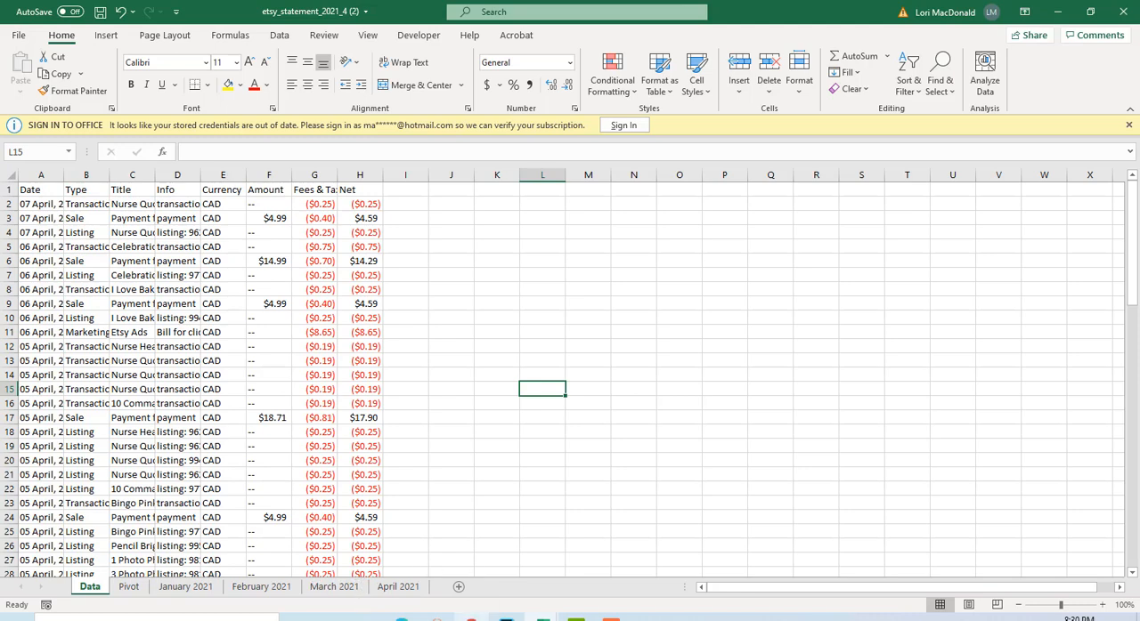
Switch to the Etsy monthly statement page in the browser, then generate and download the CSV for January 2021.
mouse_move(471, 617)
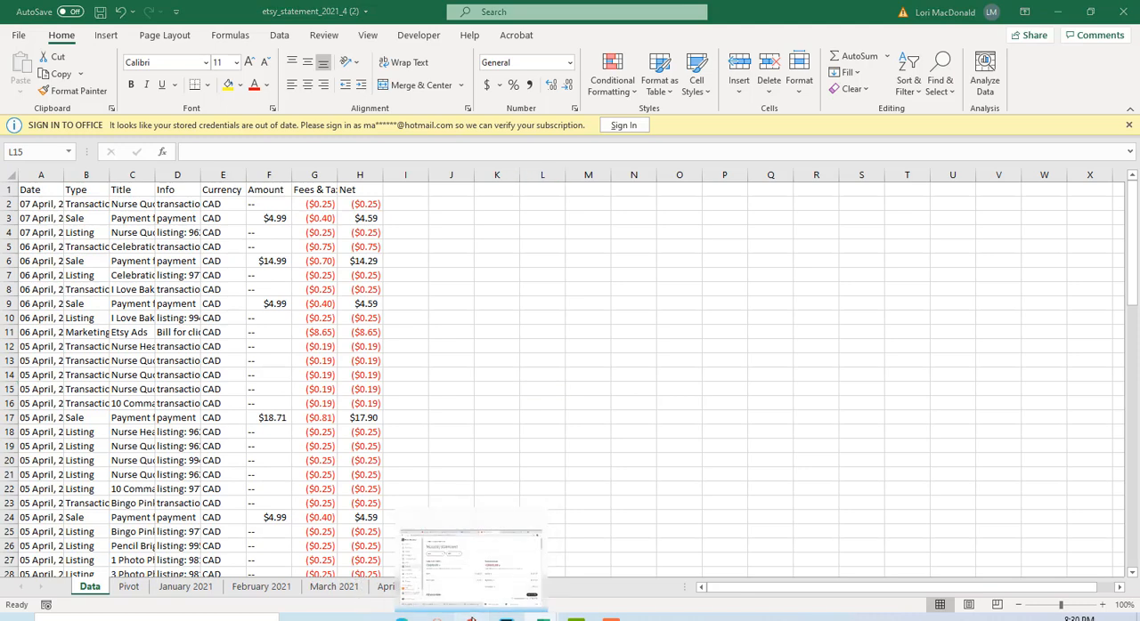
left_click(470, 556)
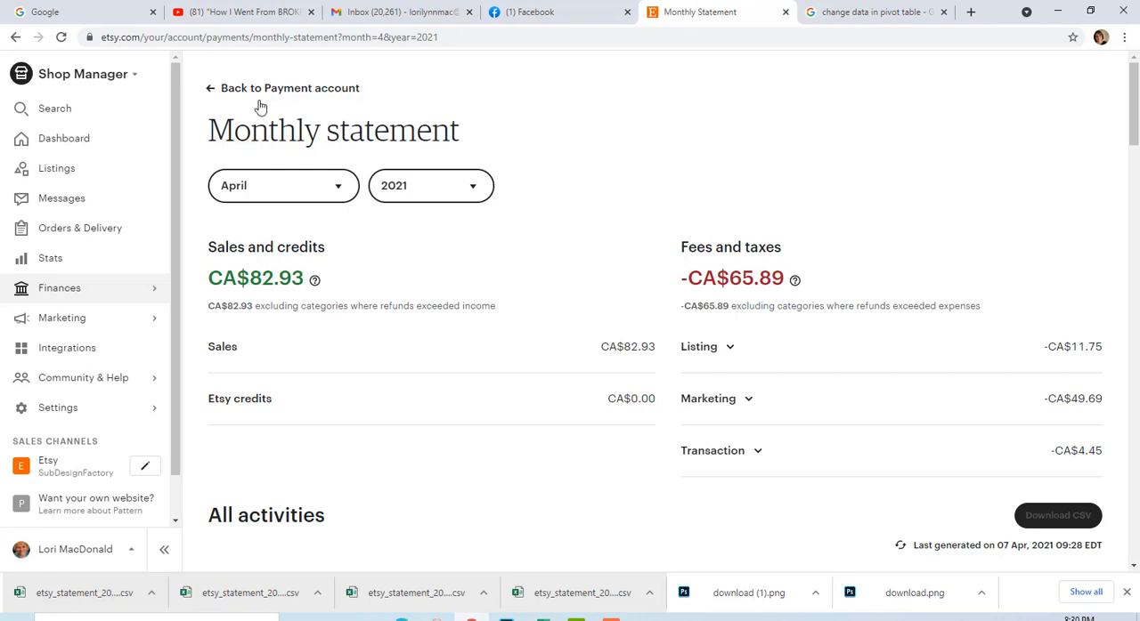
left_click(339, 187)
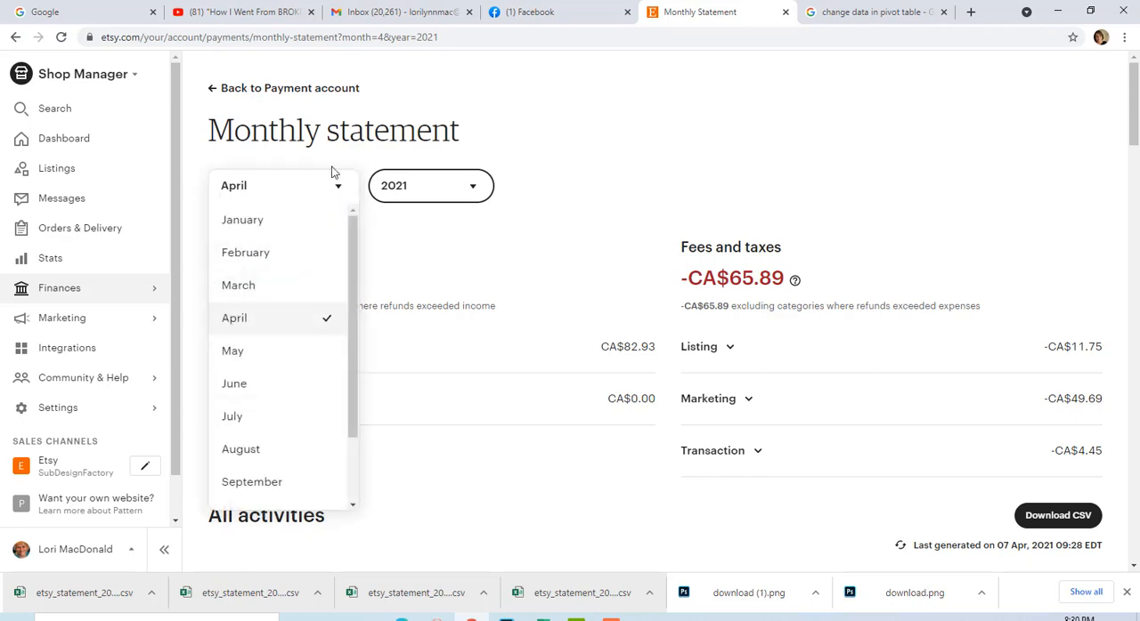
left_click(284, 226)
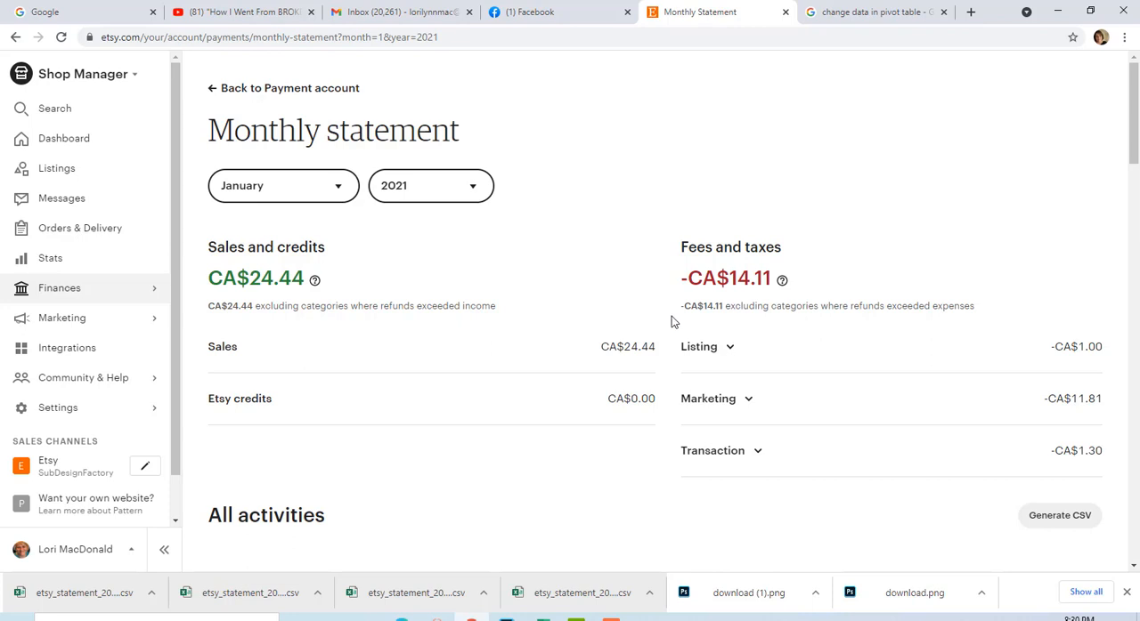
left_click(1053, 517)
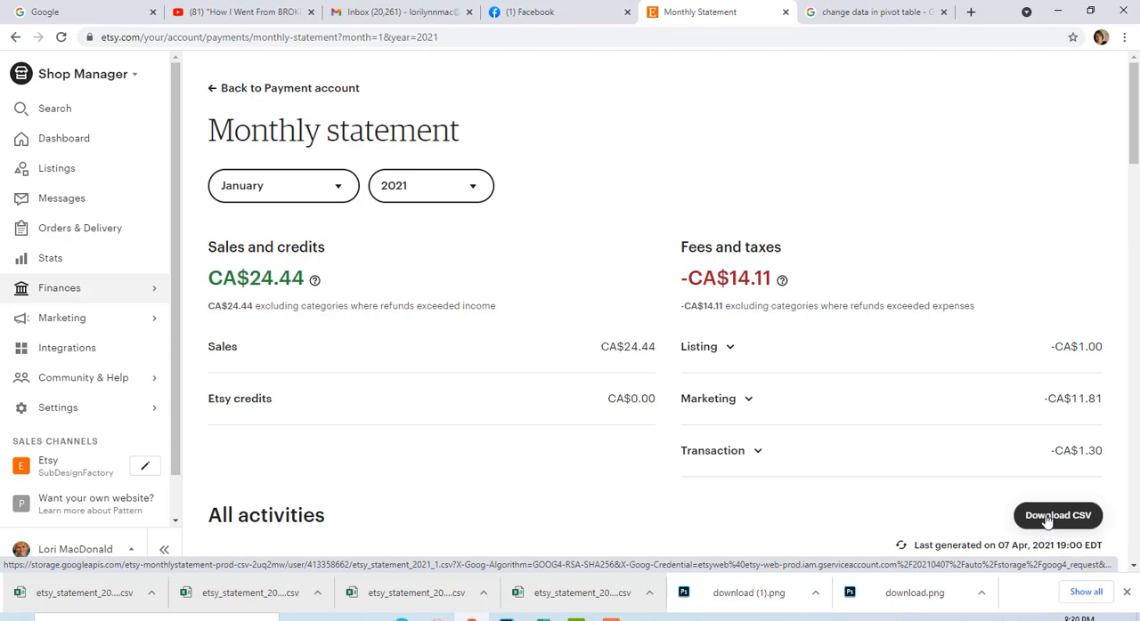
left_click(1047, 519)
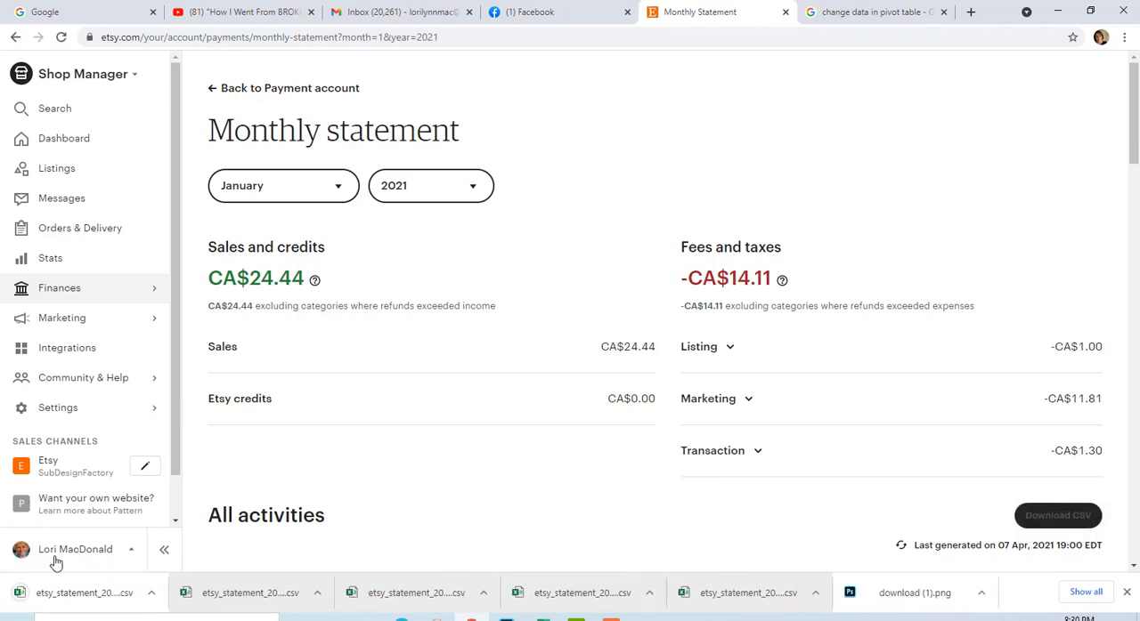
Copy columns A to H of the downloaded January statement CSV and return to the Data sheet of etsy_statement_2021_4 (2).
left_click(71, 593)
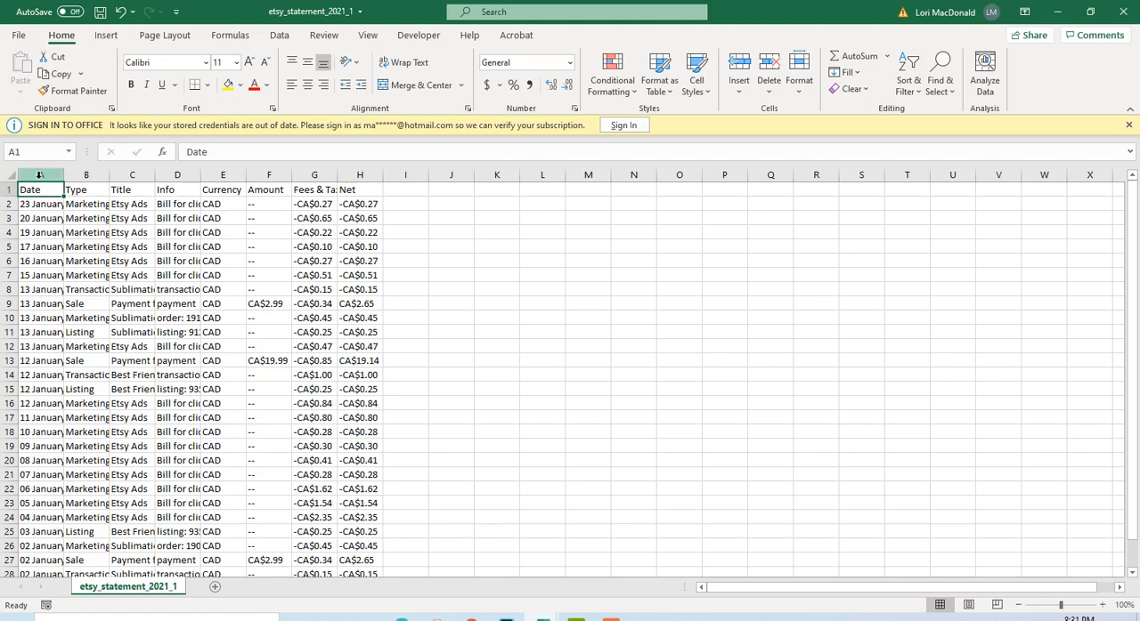
left_click_drag(23, 170, 365, 173)
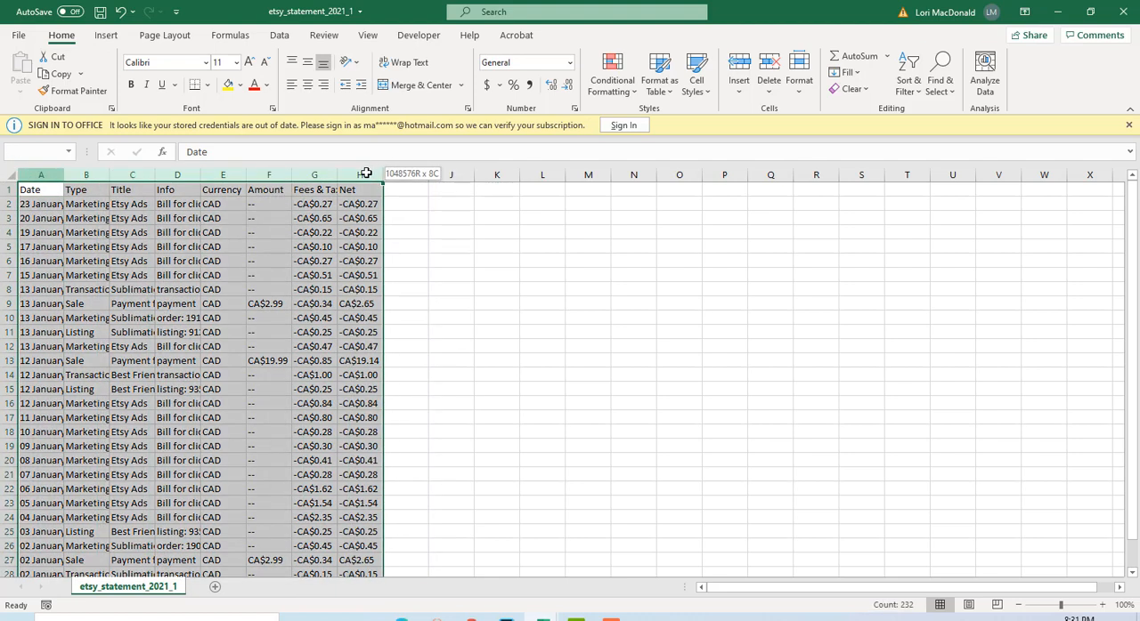
left_click_drag(365, 173, 365, 173)
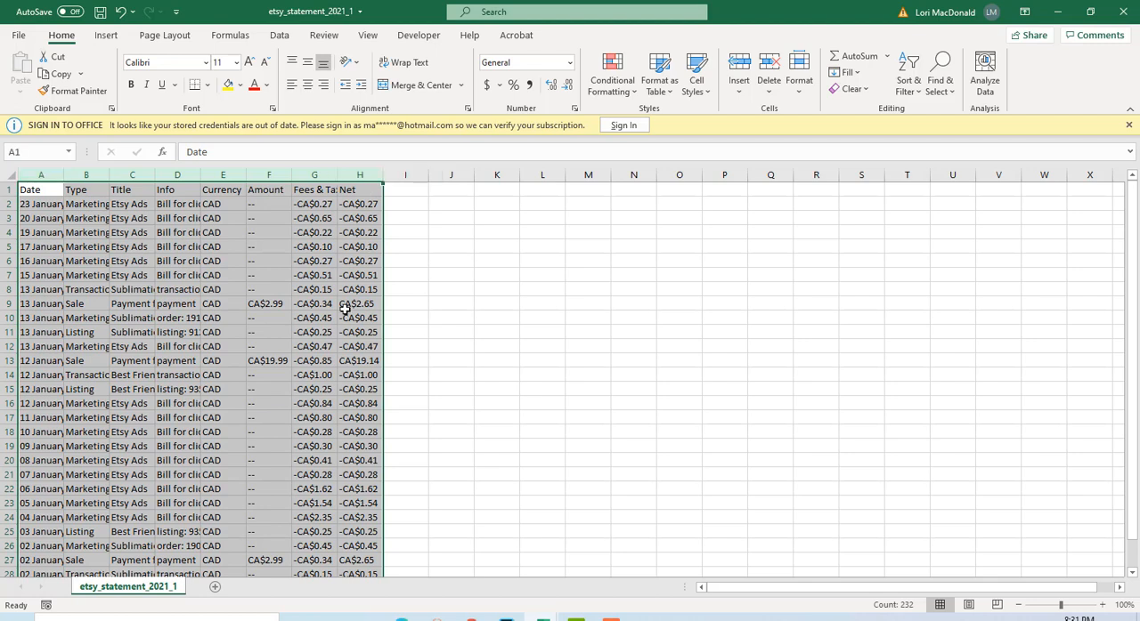
right_click(181, 211)
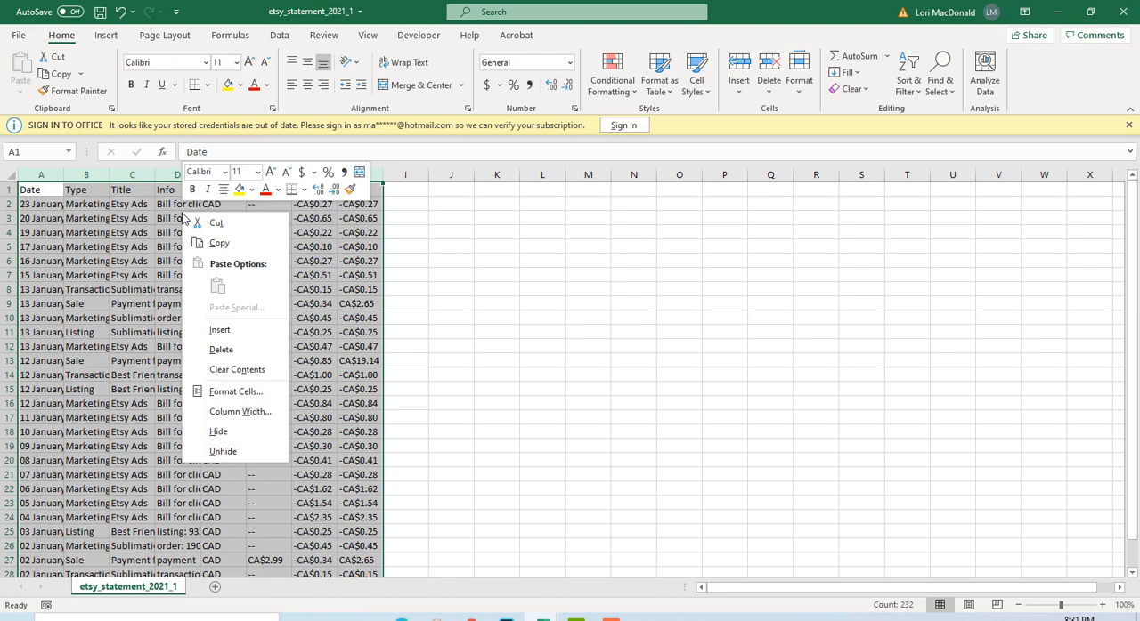
left_click(219, 243)
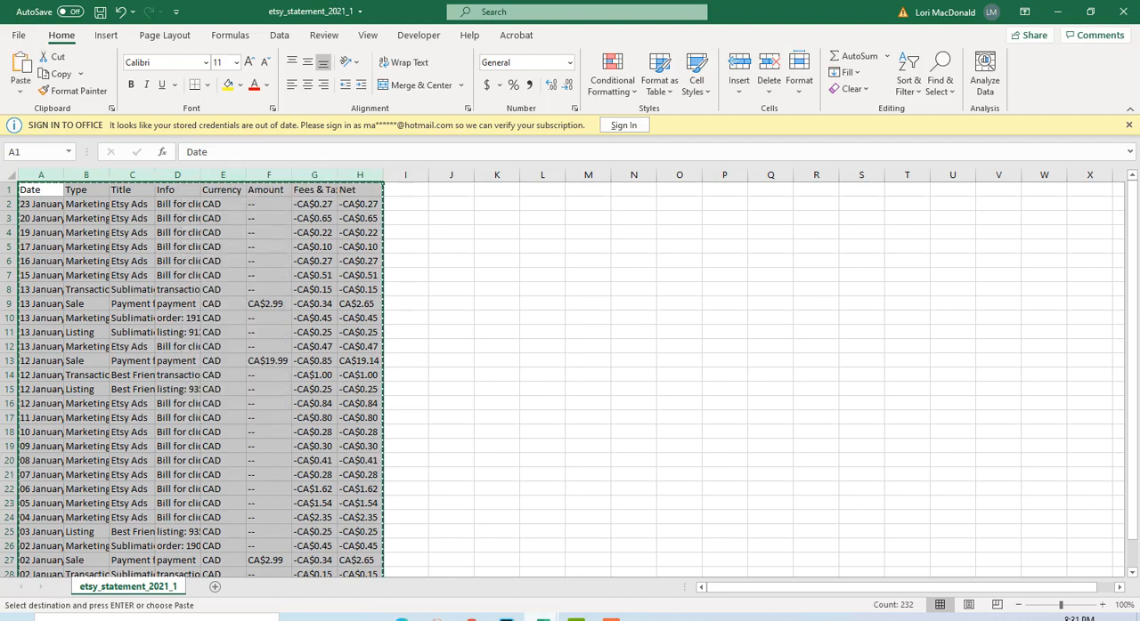
mouse_move(542, 617)
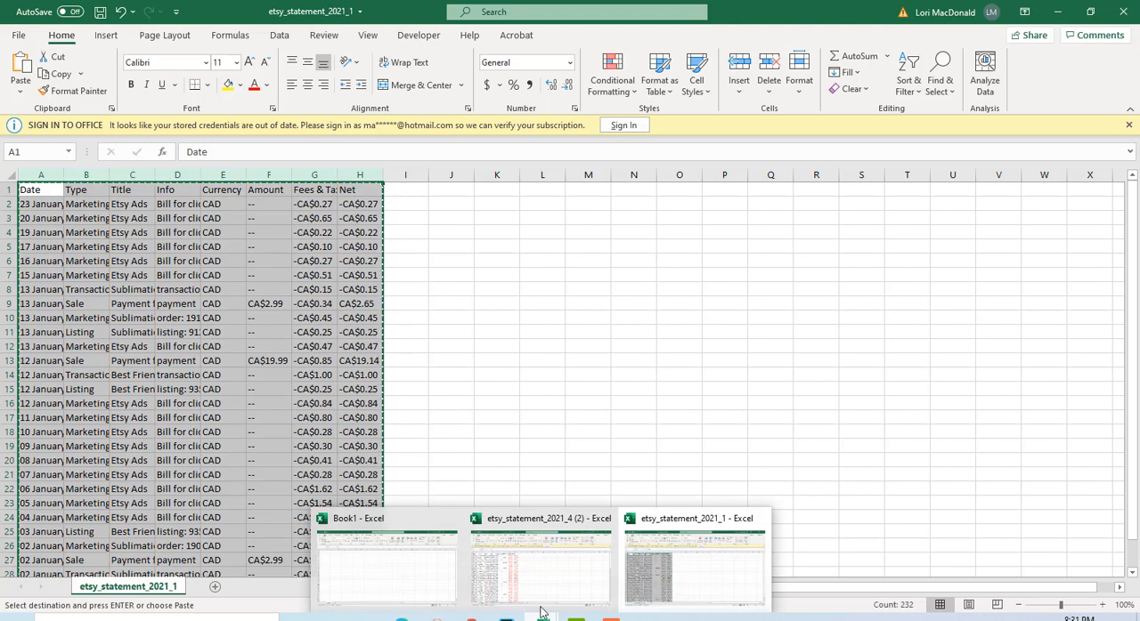
left_click(1057, 13)
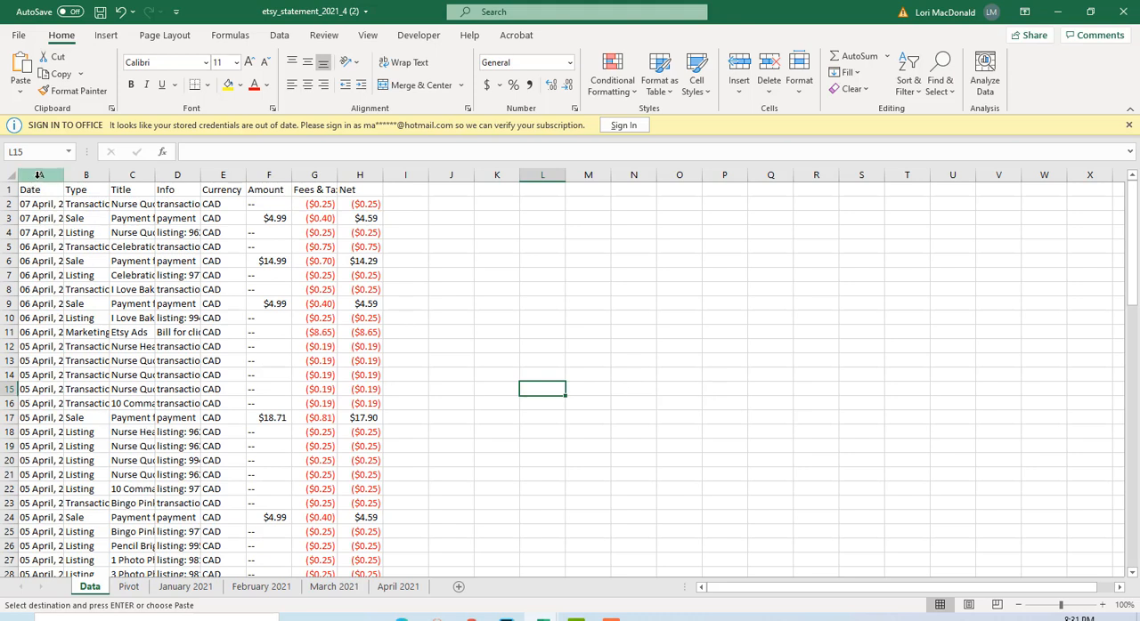
Clear the old April contents from columns A to H of the Data sheet.
left_click_drag(40, 174, 338, 173)
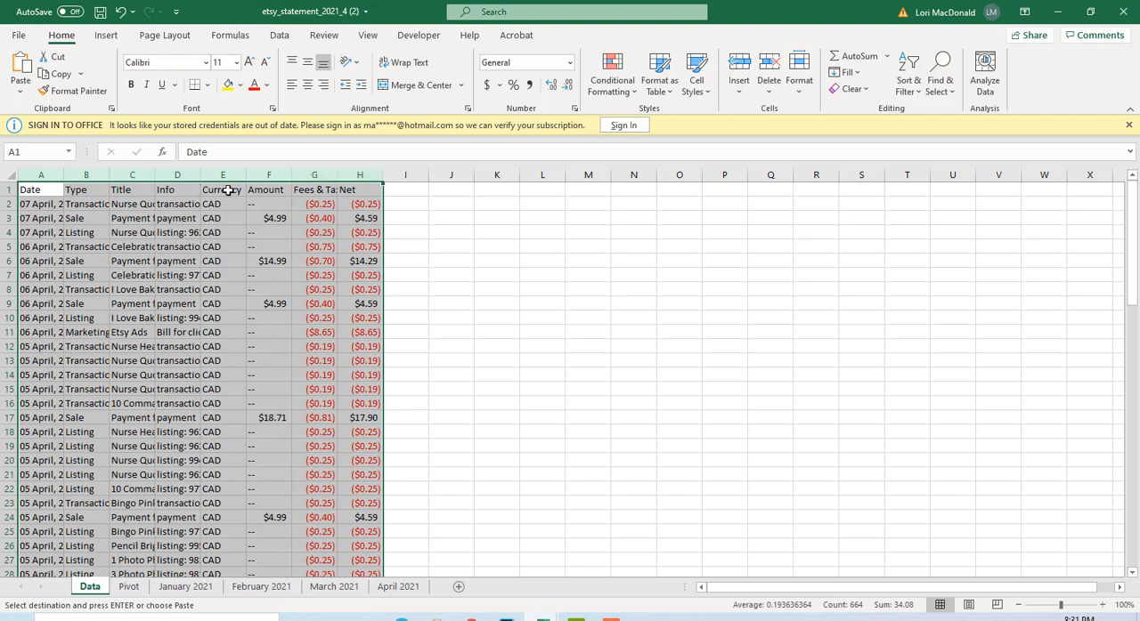
key("Delete")
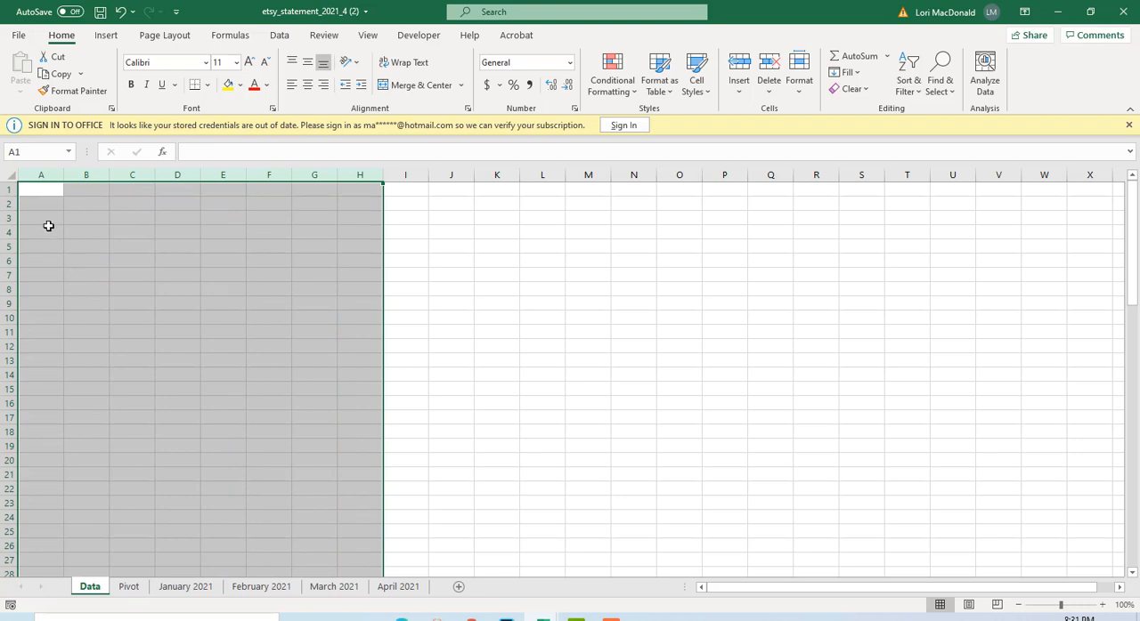
left_click(34, 192)
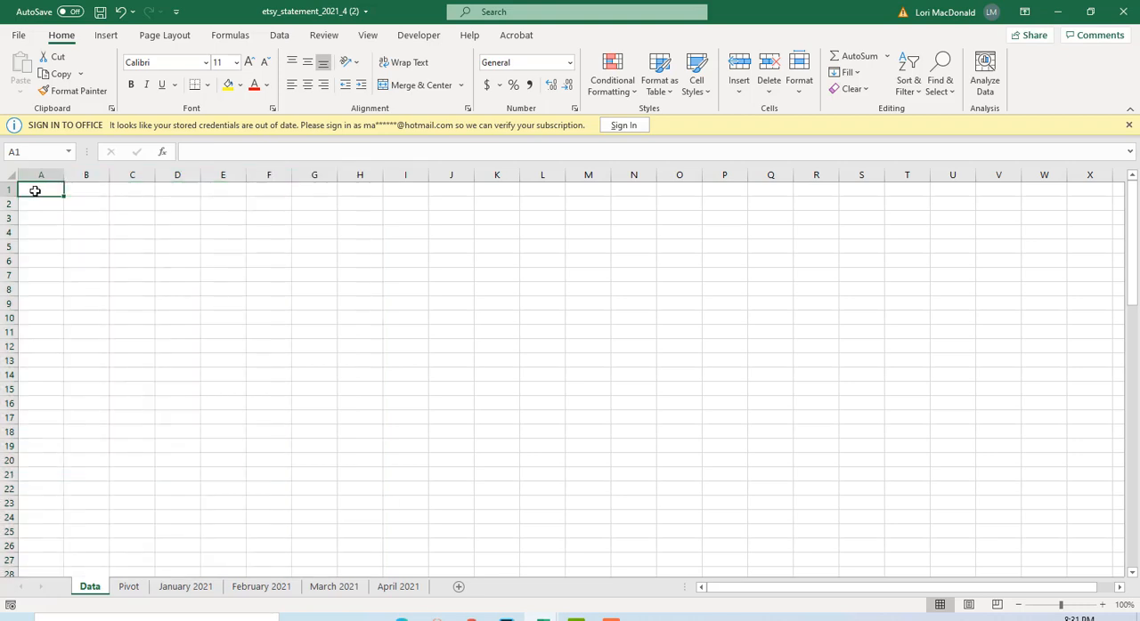
Copy columns A to H of etsy_statement_2021_1 again and paste them at cell A1 of the Data sheet in etsy_statement_2021_4 (2).
right_click(36, 192)
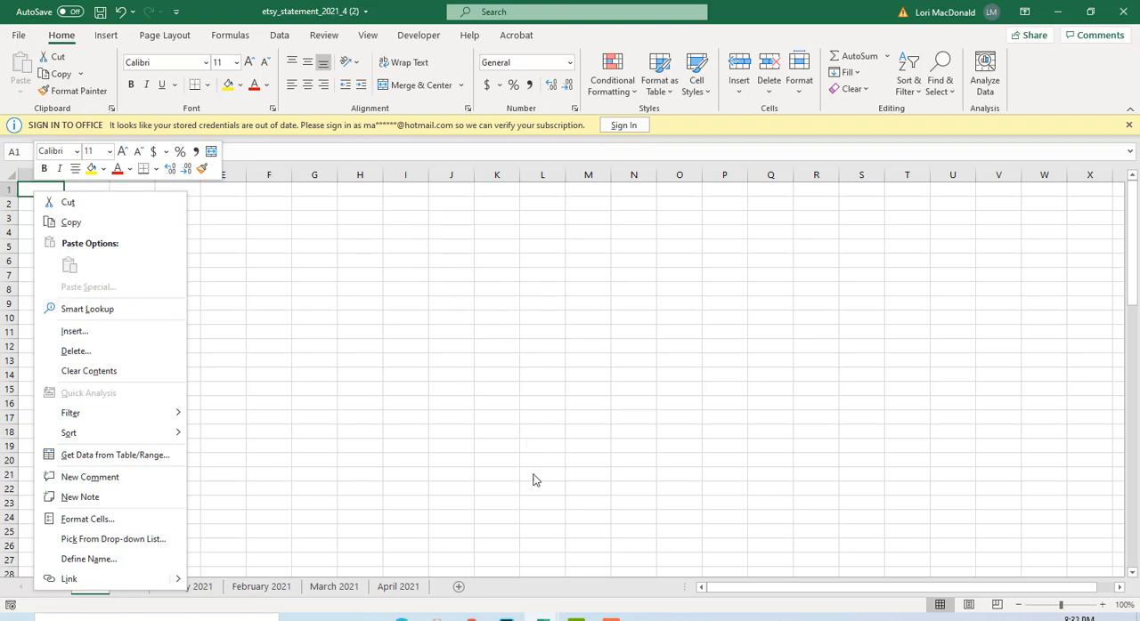
mouse_move(542, 618)
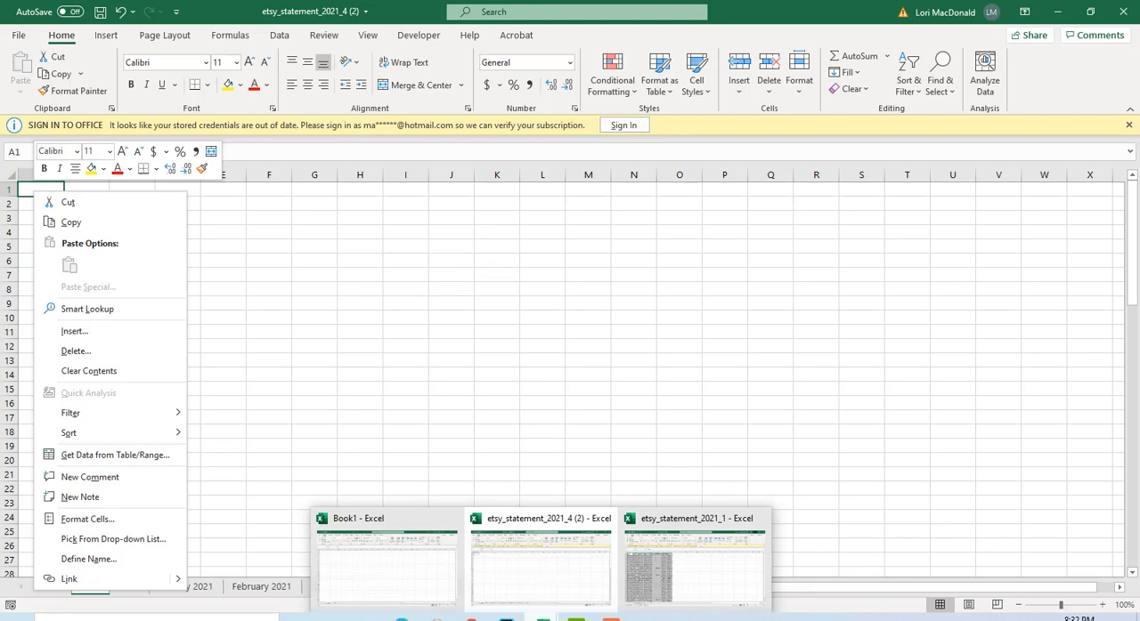
left_click(542, 618)
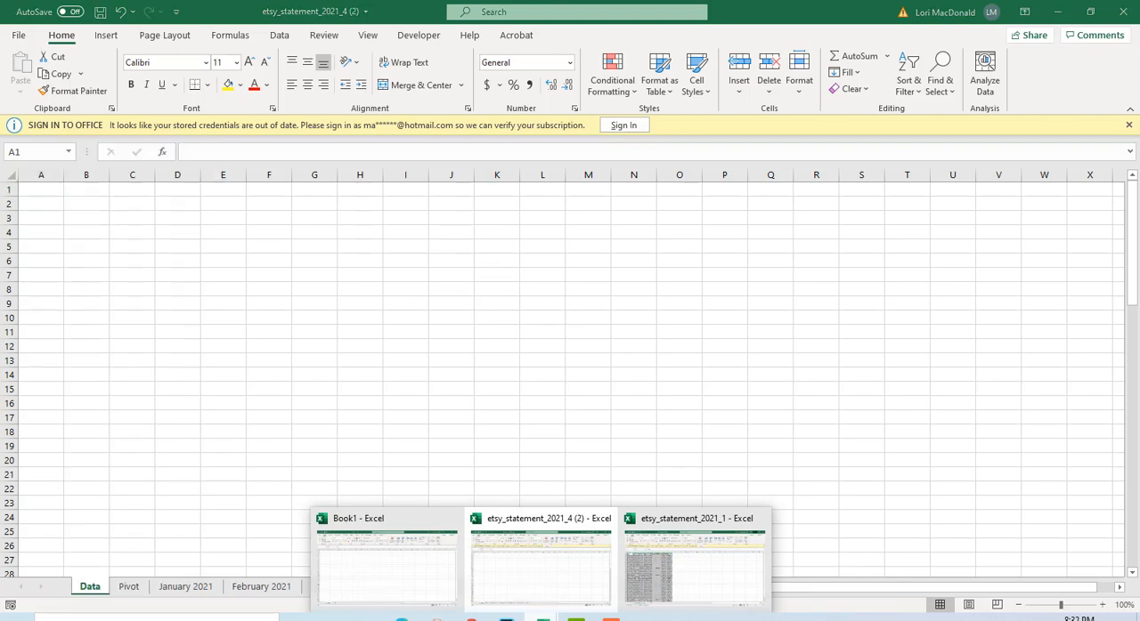
mouse_move(656, 575)
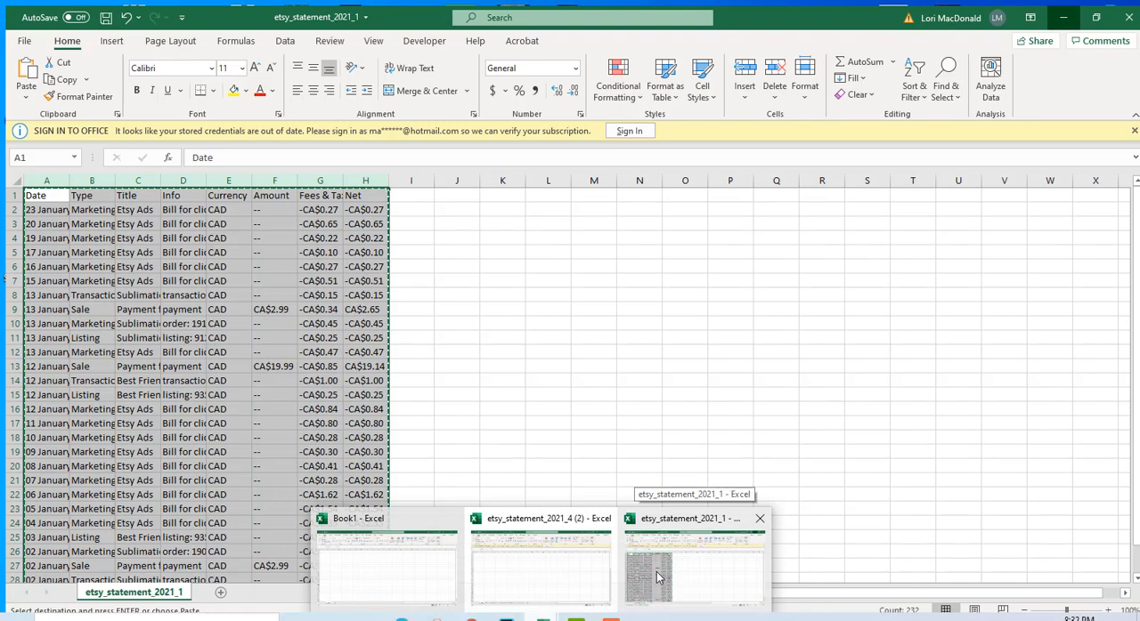
left_click(656, 575)
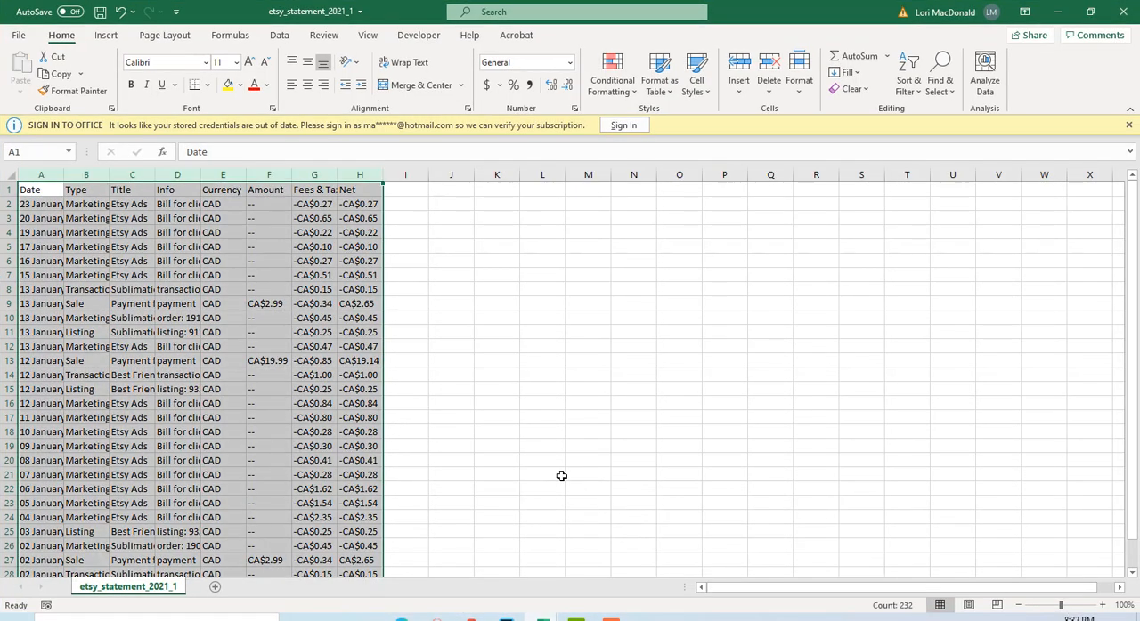
right_click(143, 234)
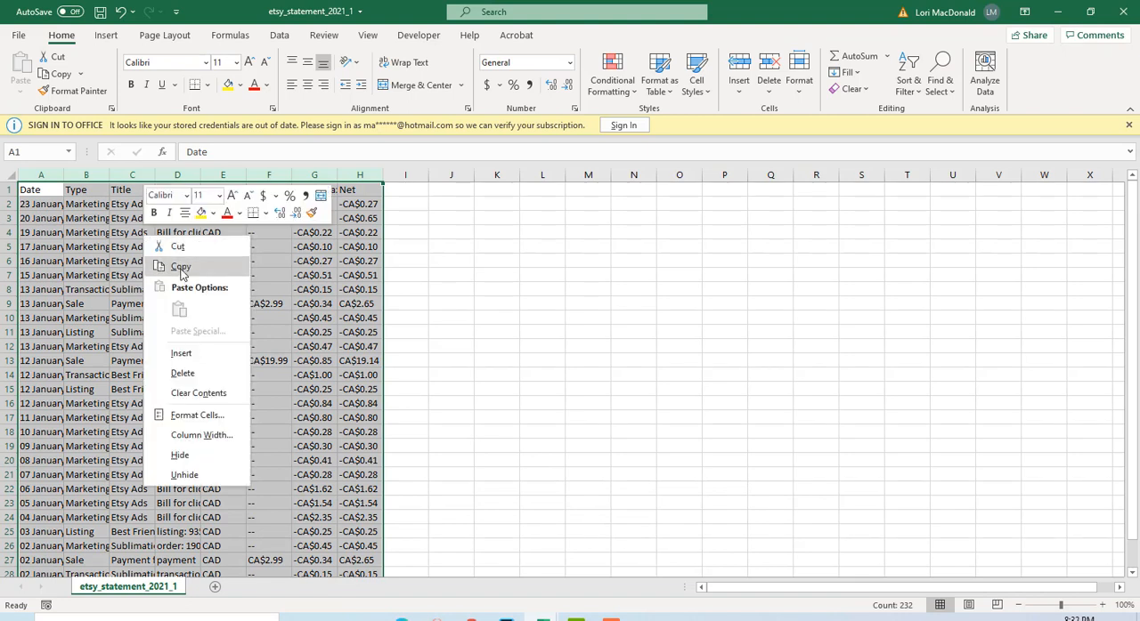
left_click(181, 268)
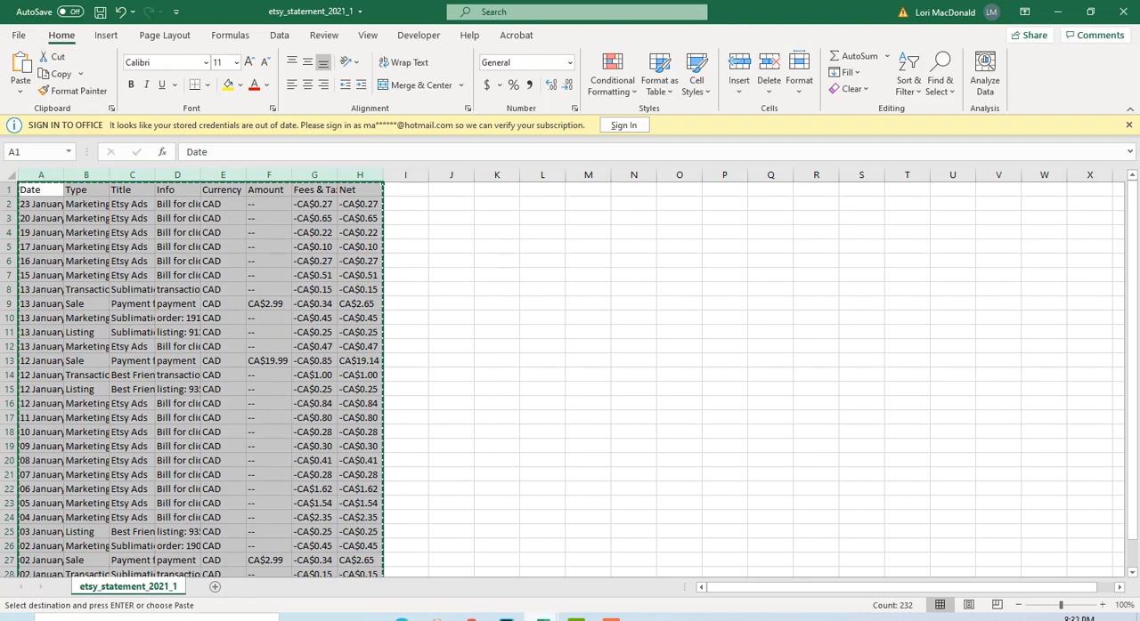
left_click(1058, 12)
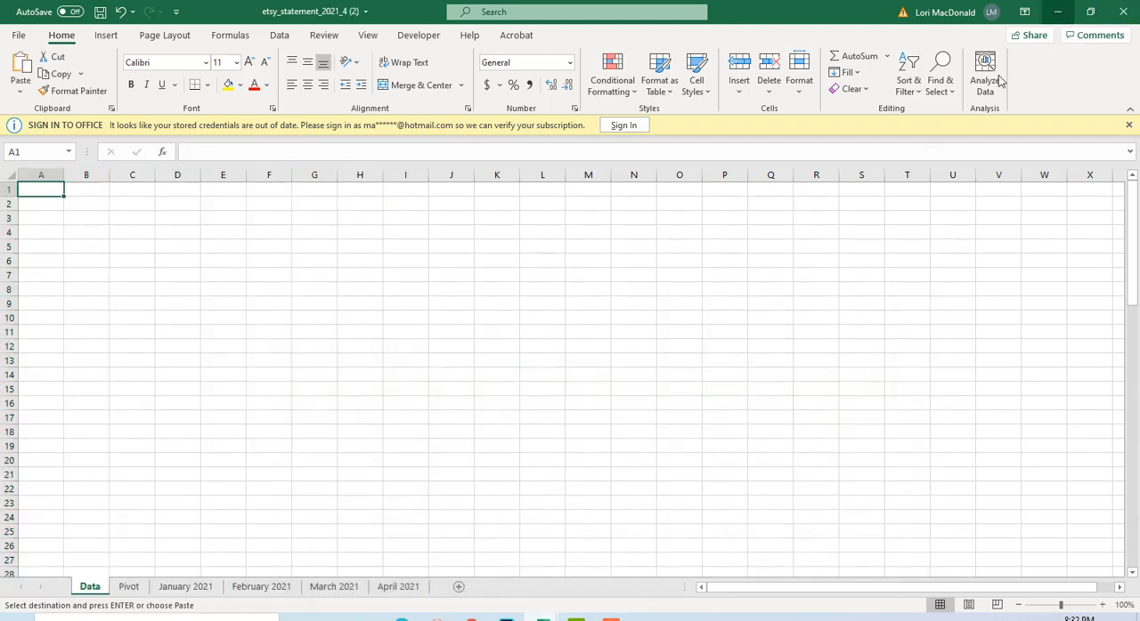
right_click(47, 190)
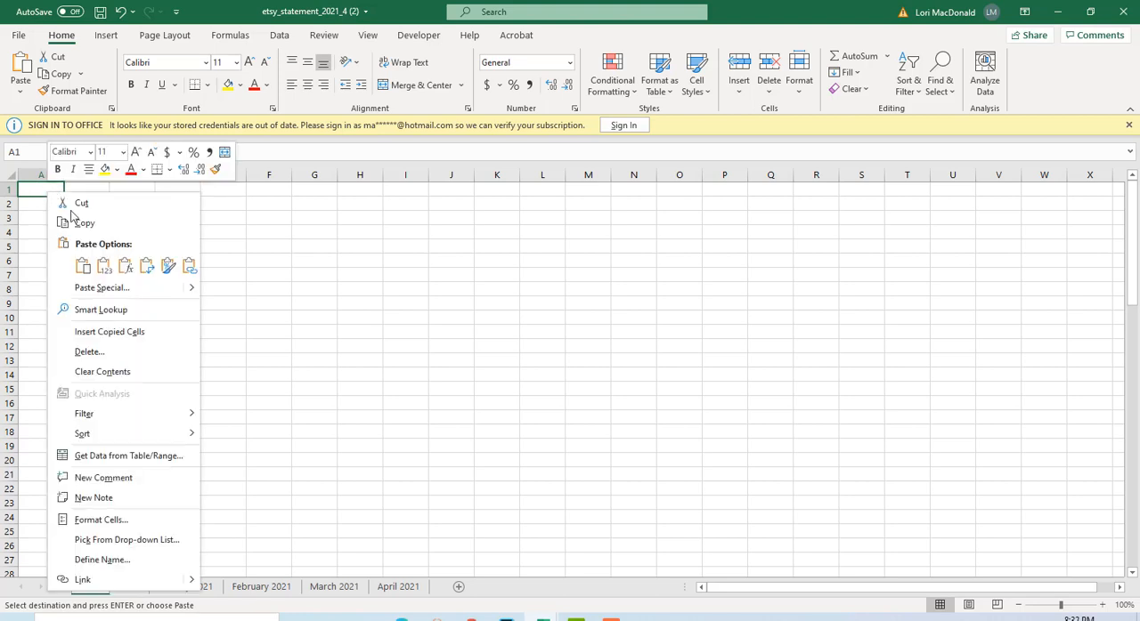
left_click(81, 265)
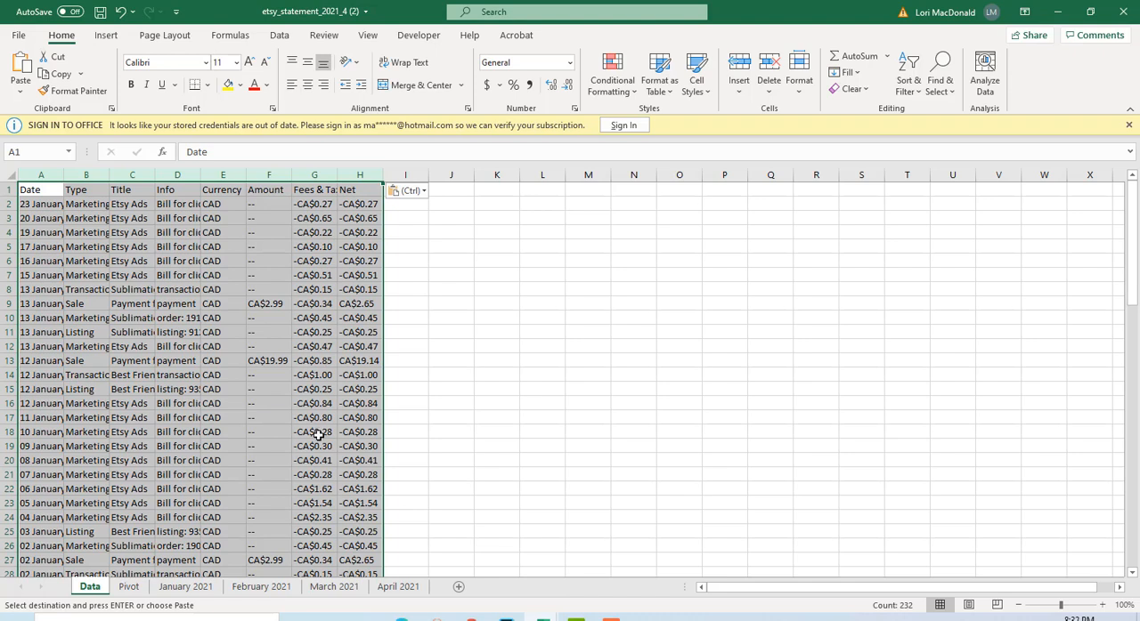
Replace all occurrences of "CA" with nothing in columns F to H (Amount, Fees & Taxes and Net).
left_click(271, 175)
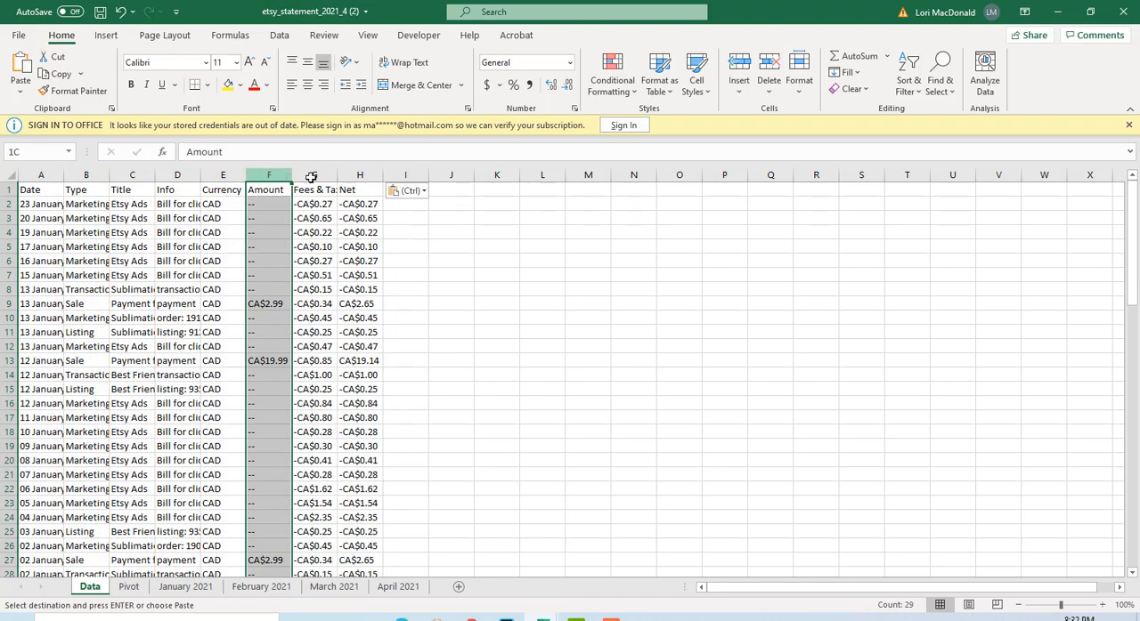
left_click_drag(311, 177, 359, 175)
left_click(942, 85)
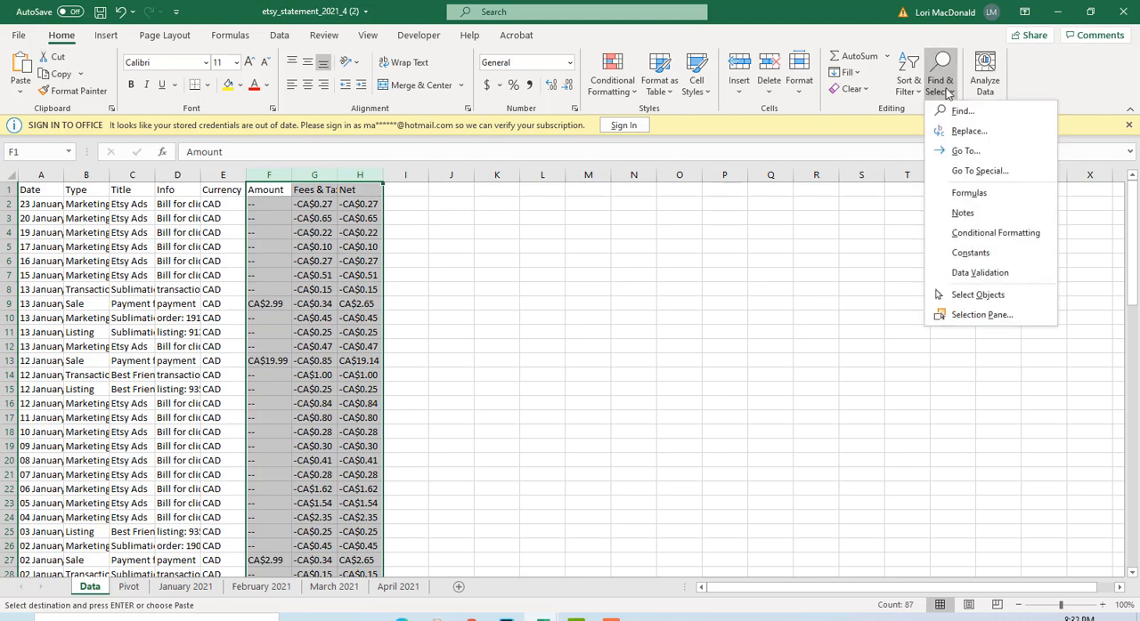
left_click(966, 131)
left_click(846, 273)
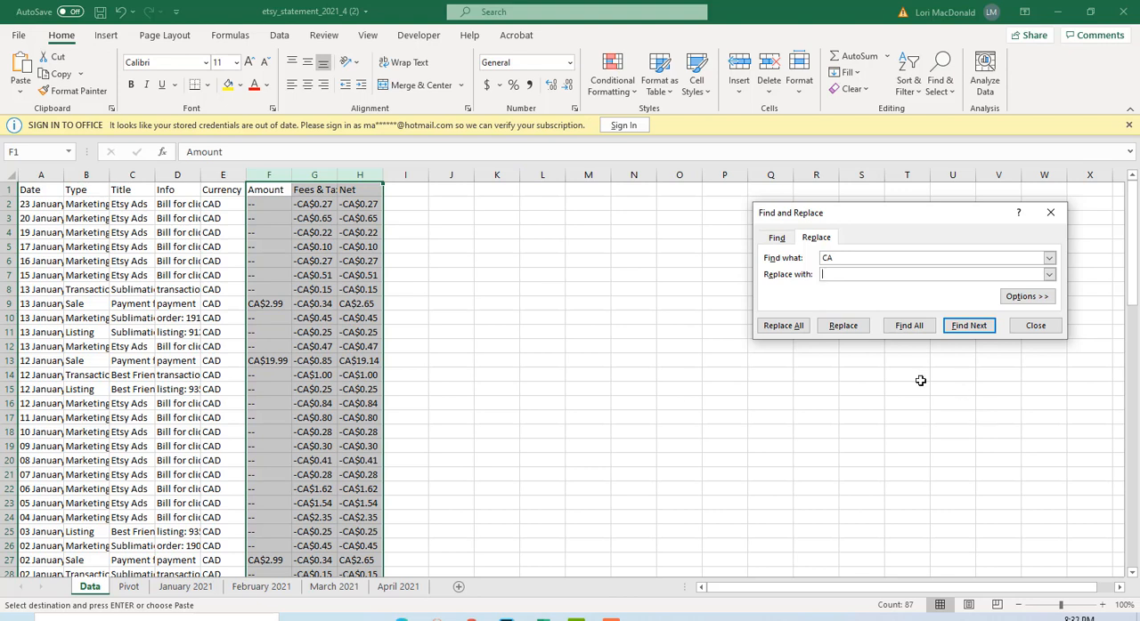
left_click(783, 327)
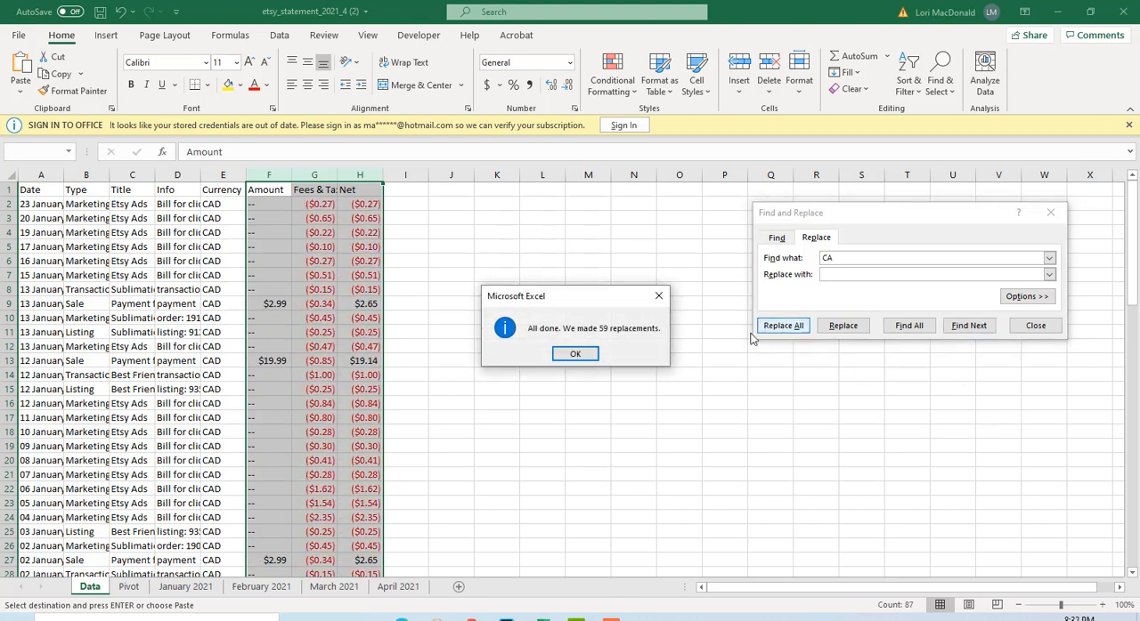
left_click(578, 354)
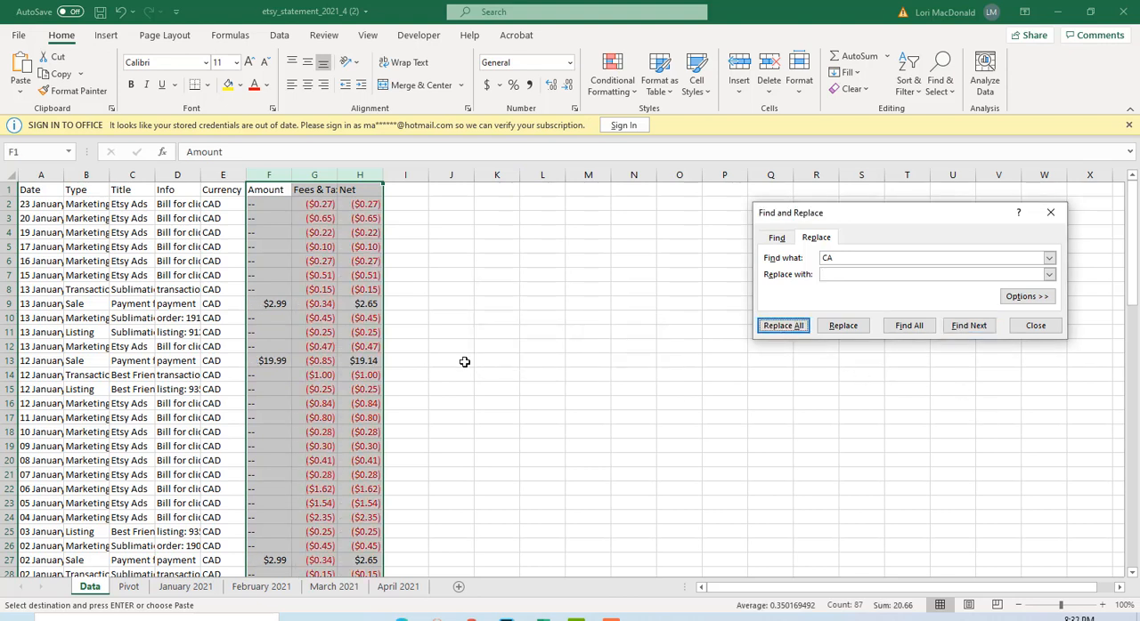
left_click(1036, 327)
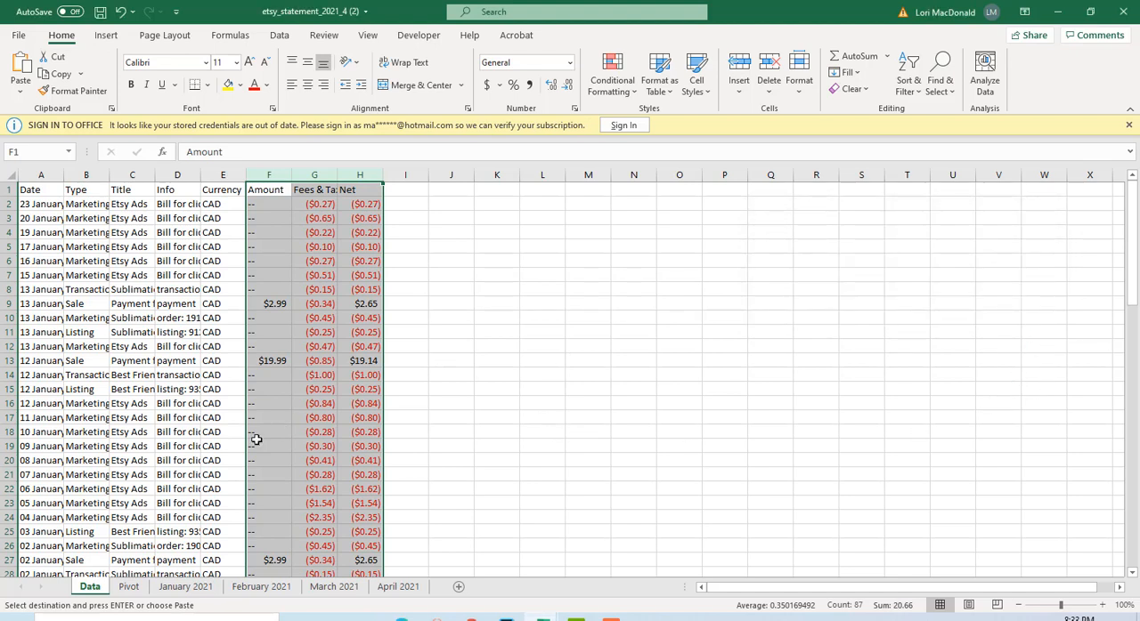
left_click(561, 273)
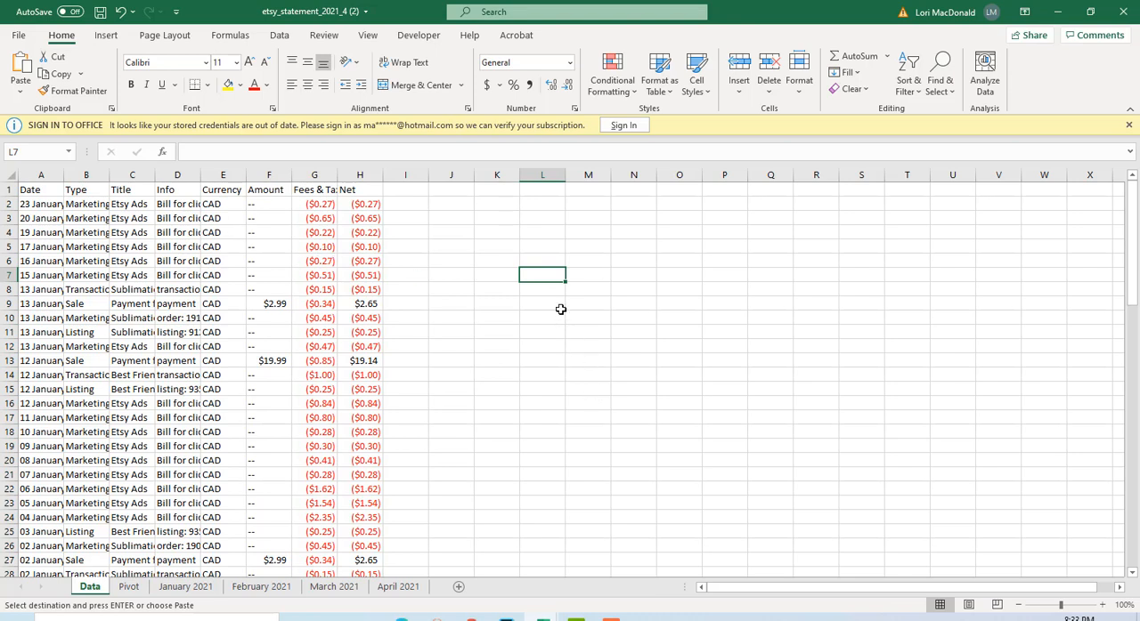
Refresh the PivotTable on the Pivot sheet so it uses the January statement data.
left_click(129, 587)
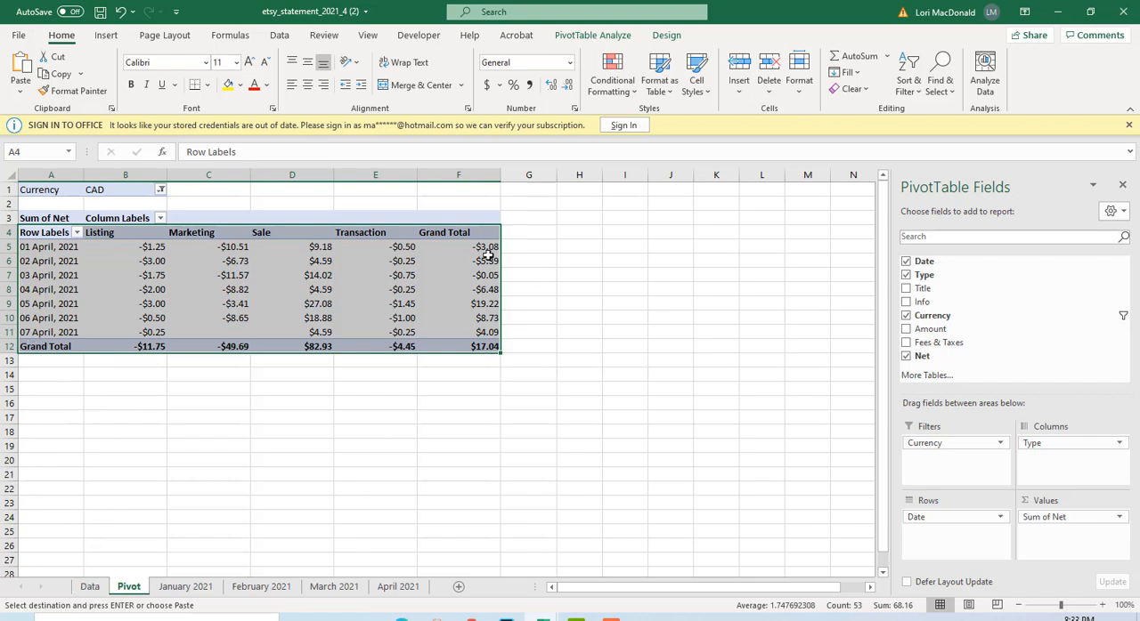
left_click(588, 36)
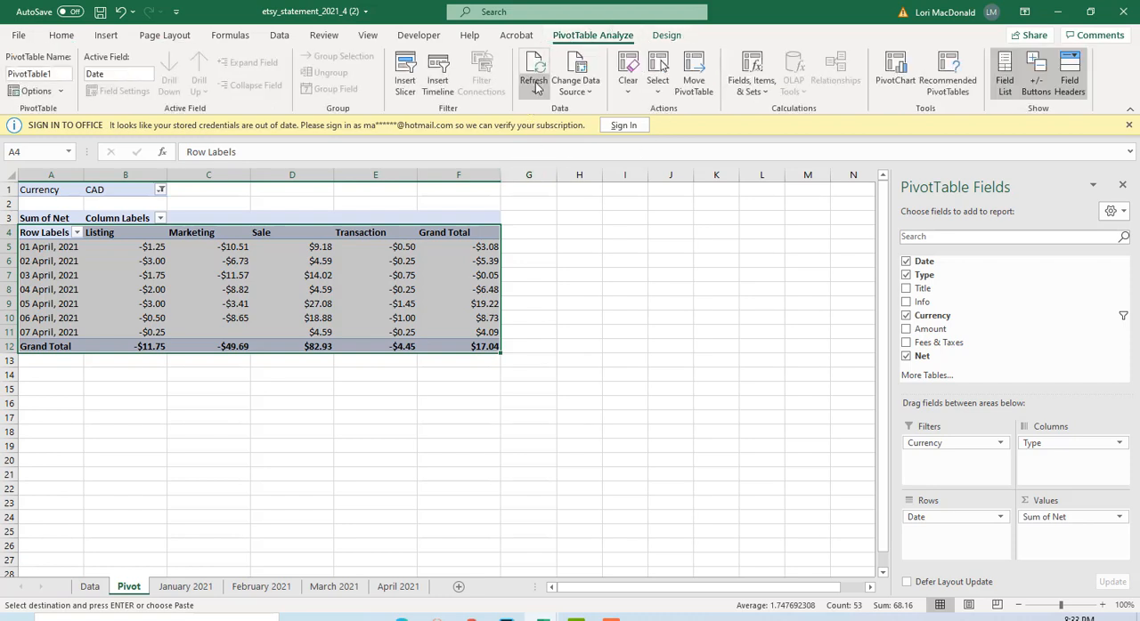
left_click(535, 82)
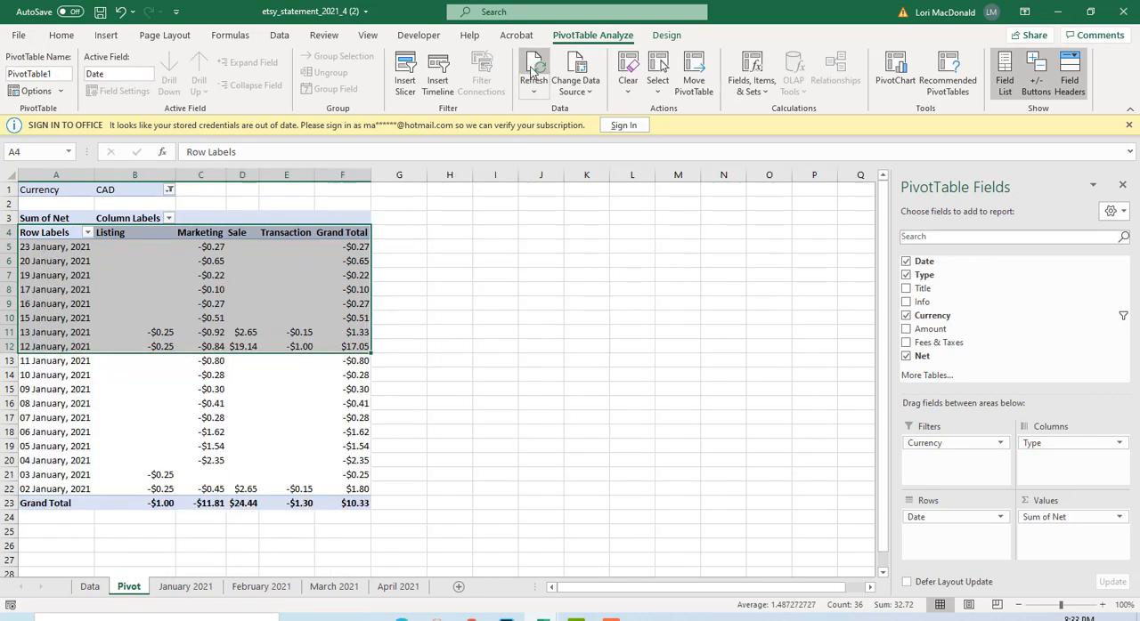
left_click(461, 321)
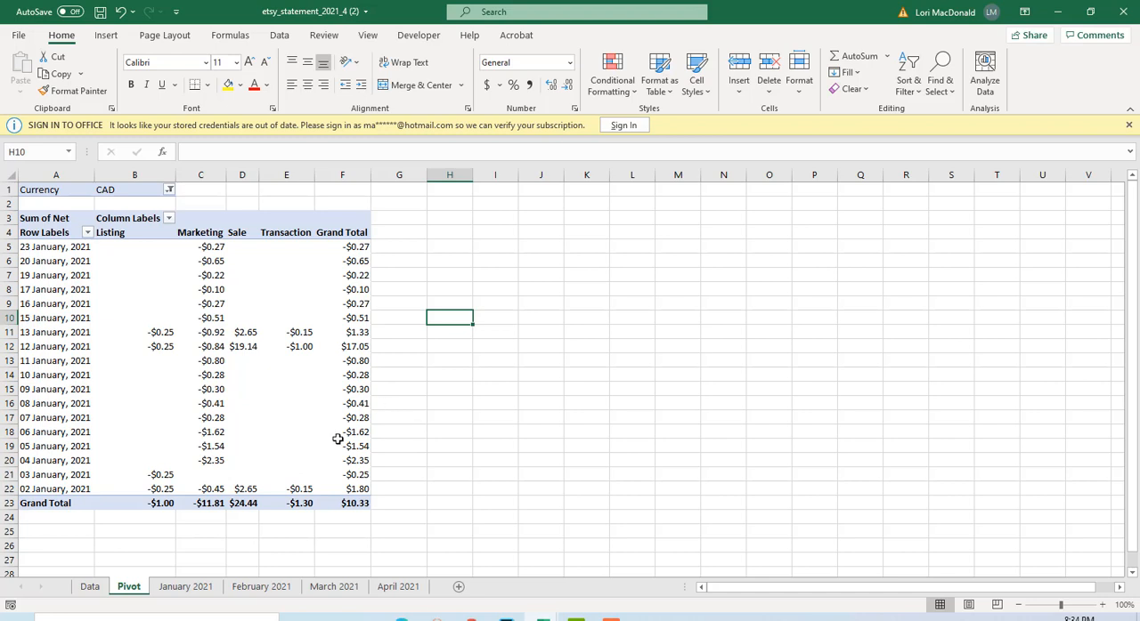
Copy rows 5 to 23 of the Pivot sheet and paste them at cell A4 of the January 2021 sheet.
left_click(186, 587)
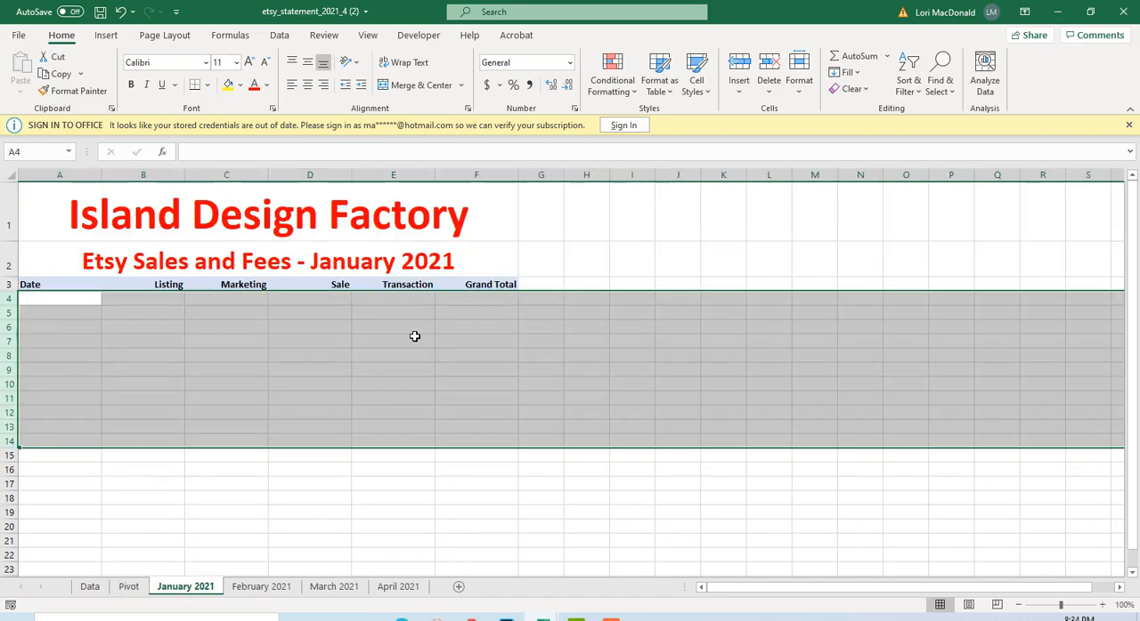
left_click(416, 331)
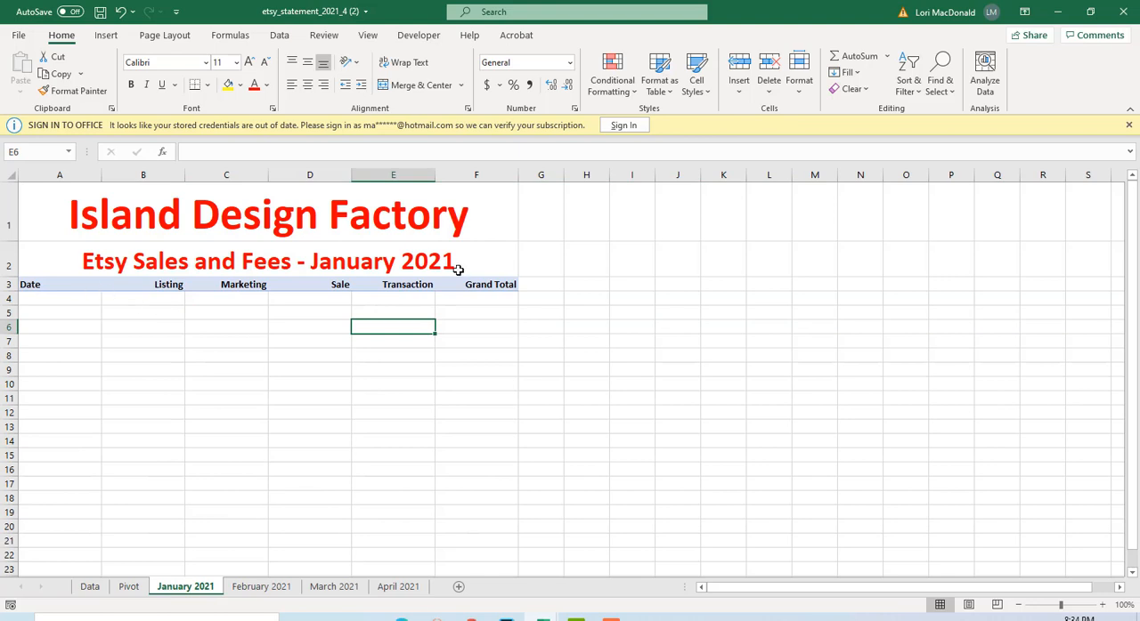
left_click(129, 589)
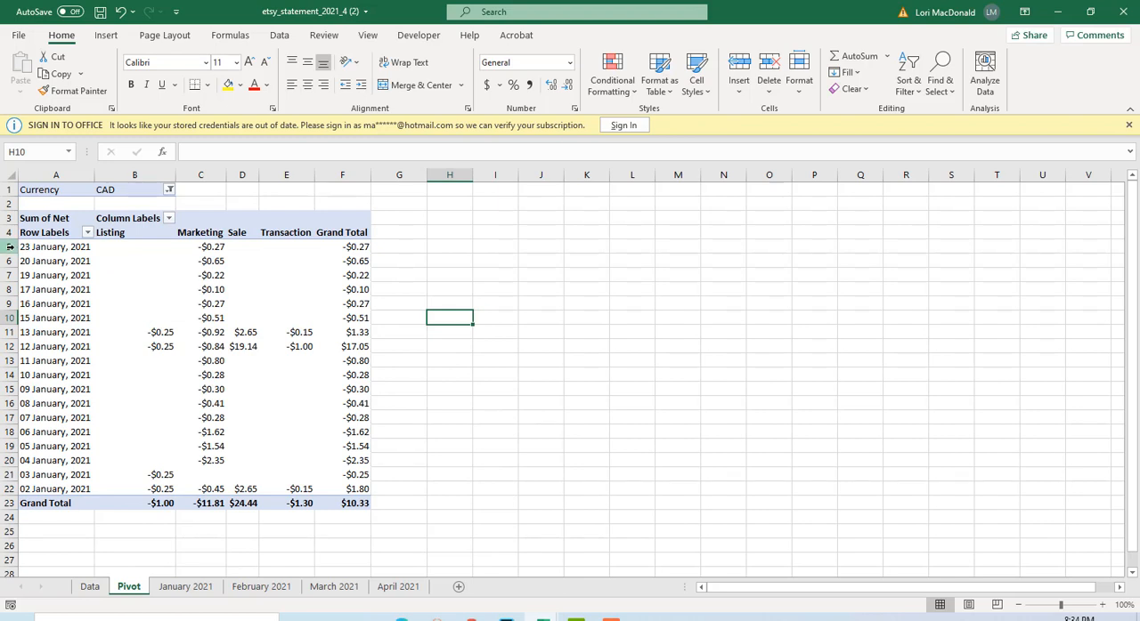
left_click_drag(8, 247, 3, 506)
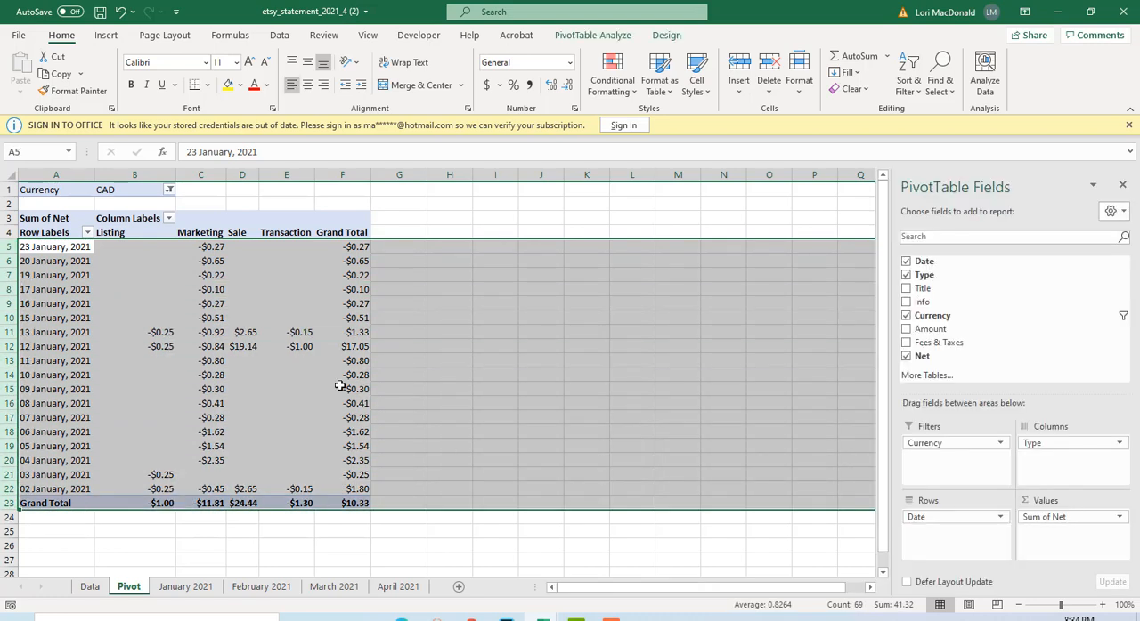
right_click(301, 347)
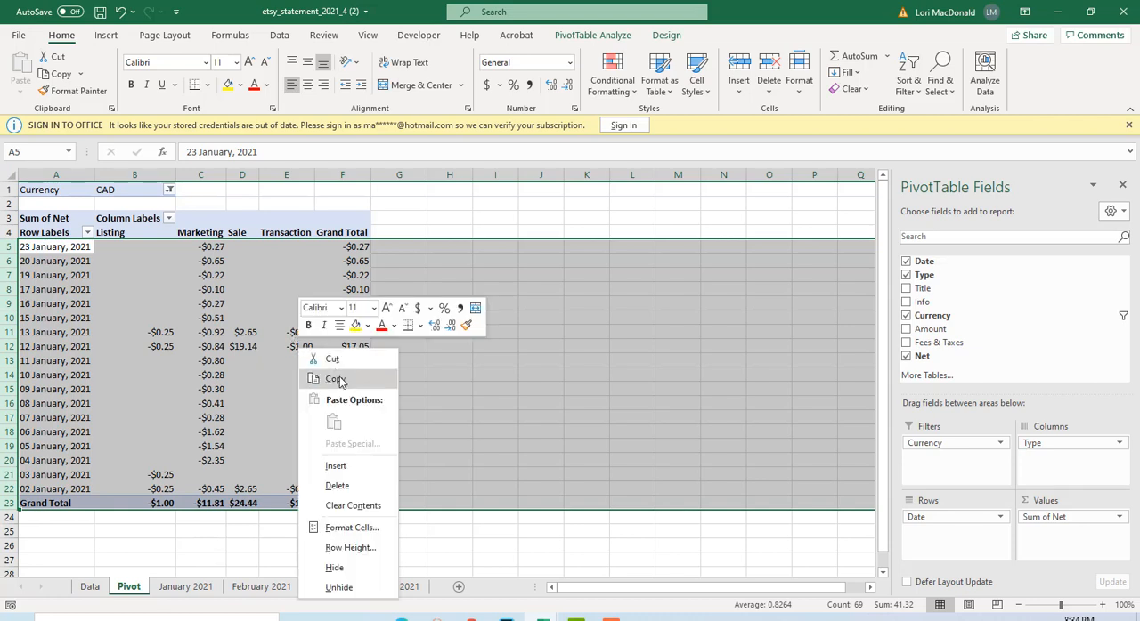
left_click(335, 379)
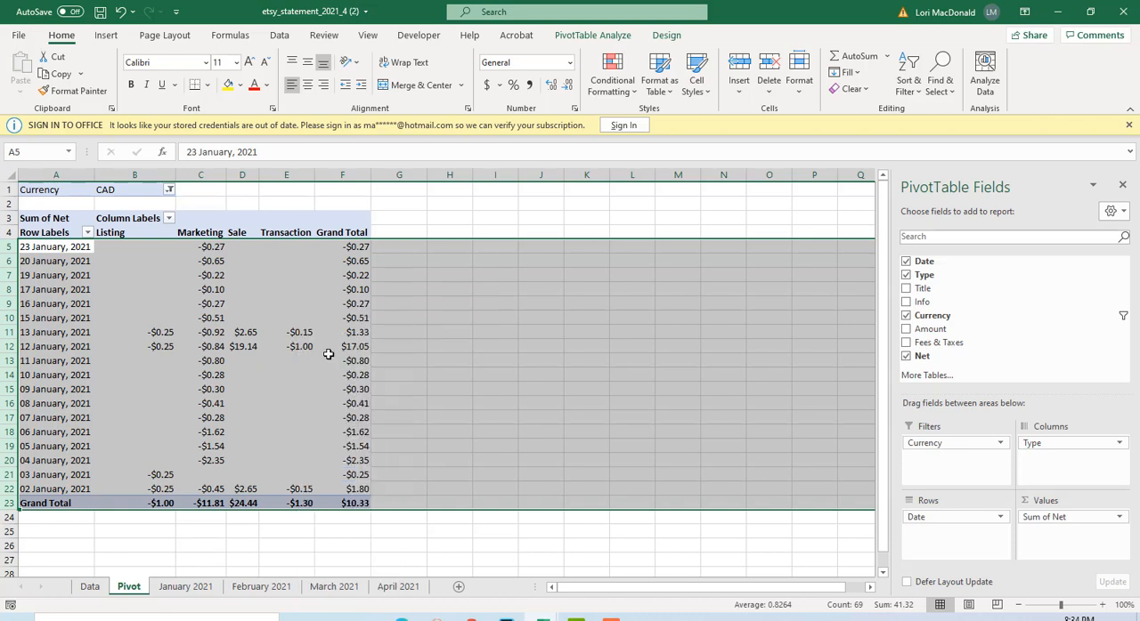
left_click(183, 588)
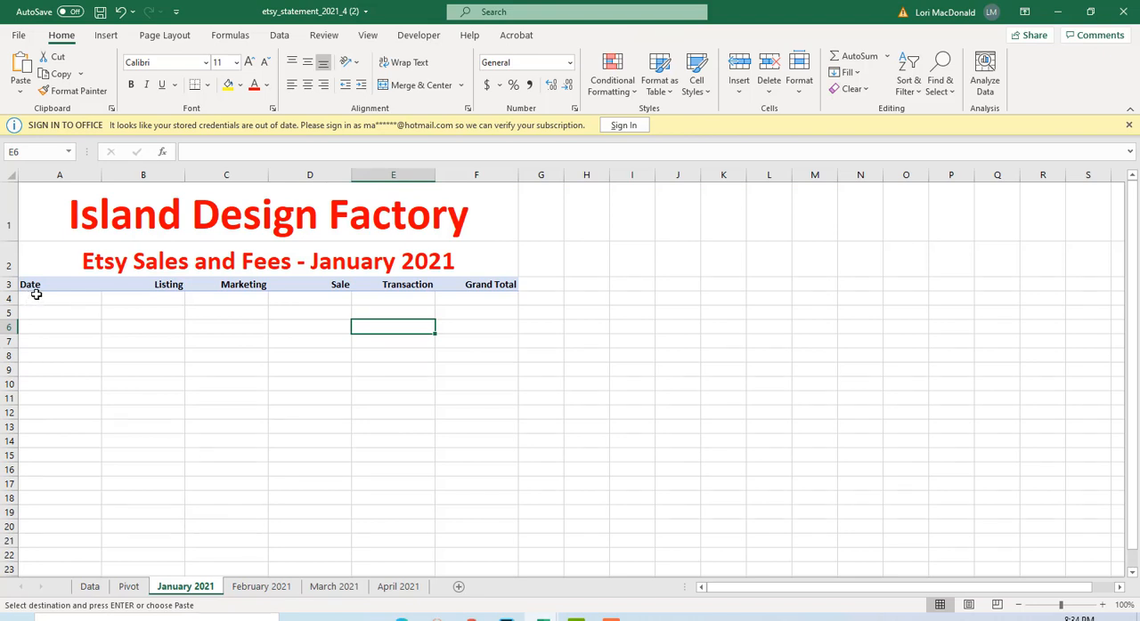
left_click(37, 299)
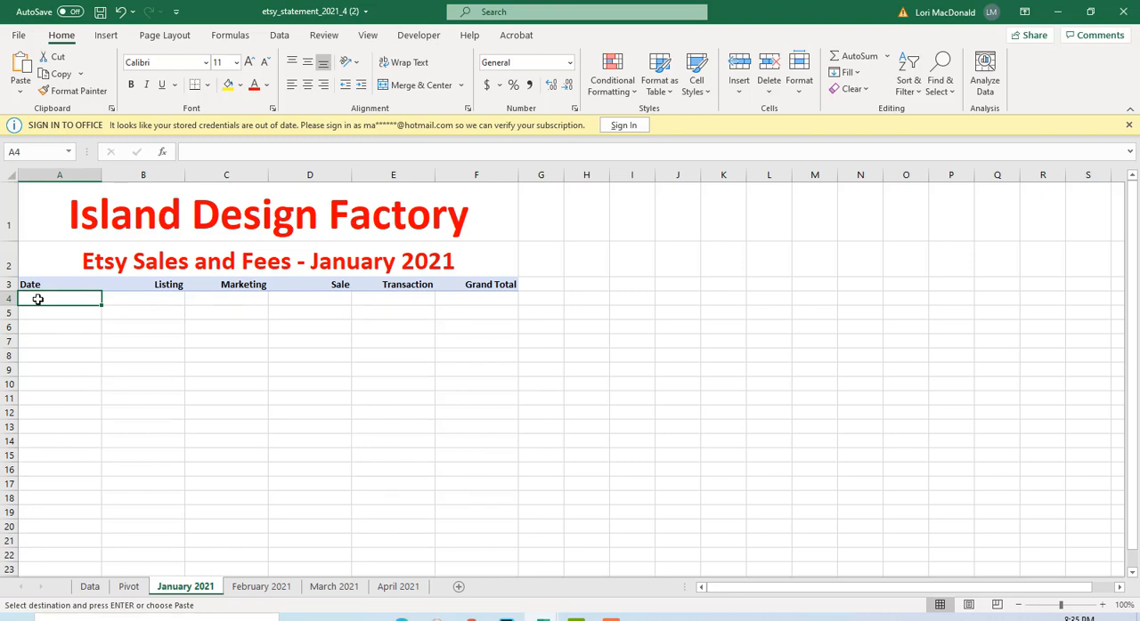
right_click(37, 299)
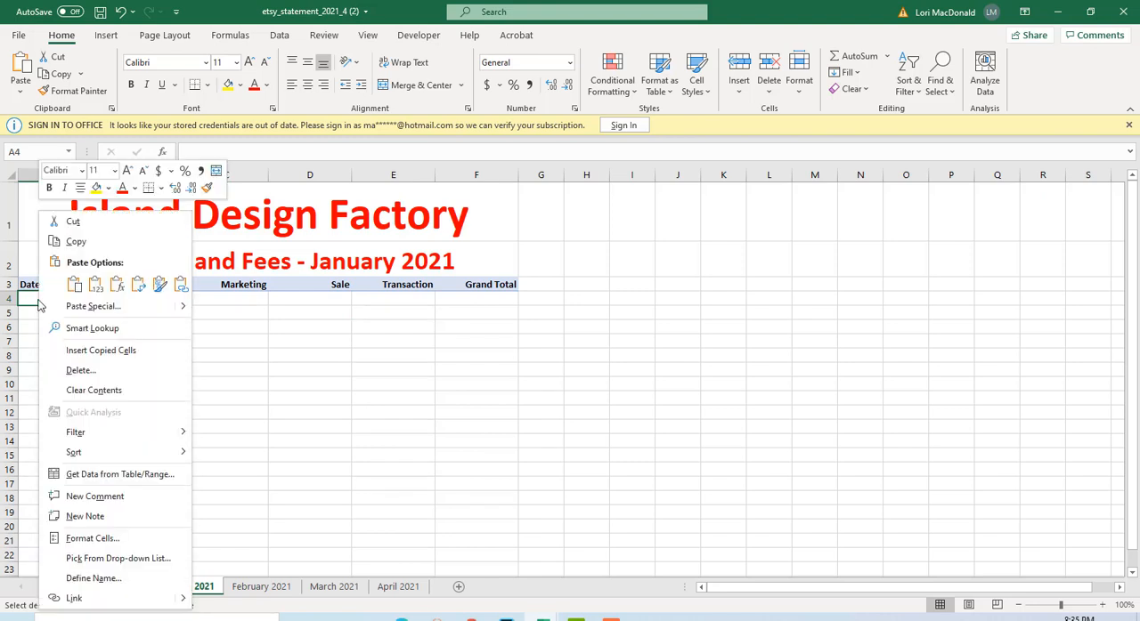
left_click(71, 284)
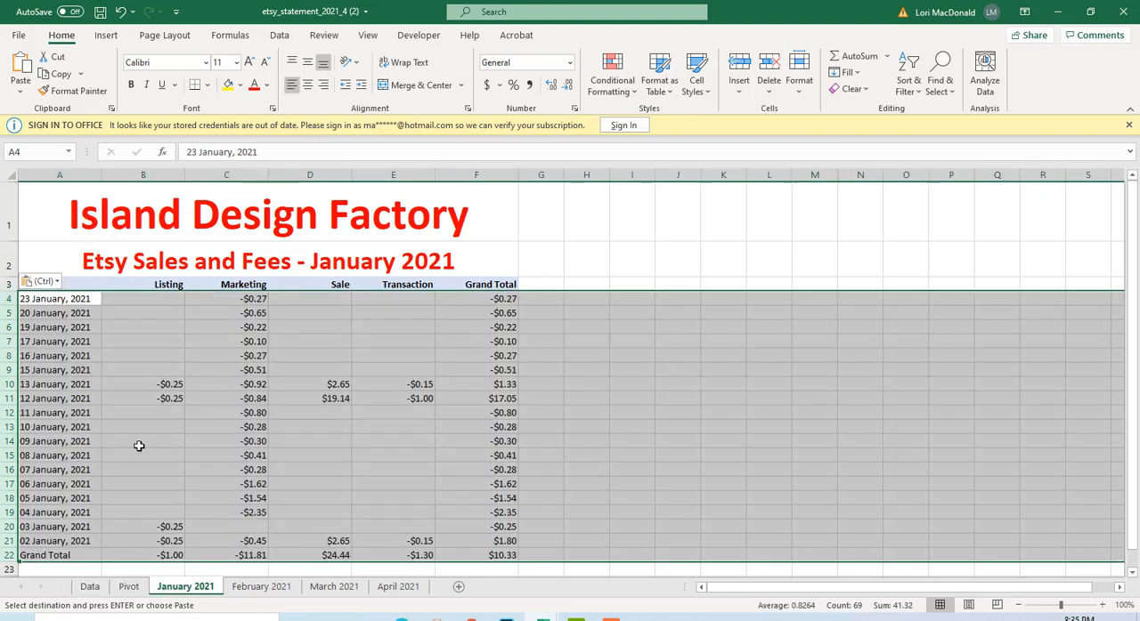
scroll(578, 365, "down", 2)
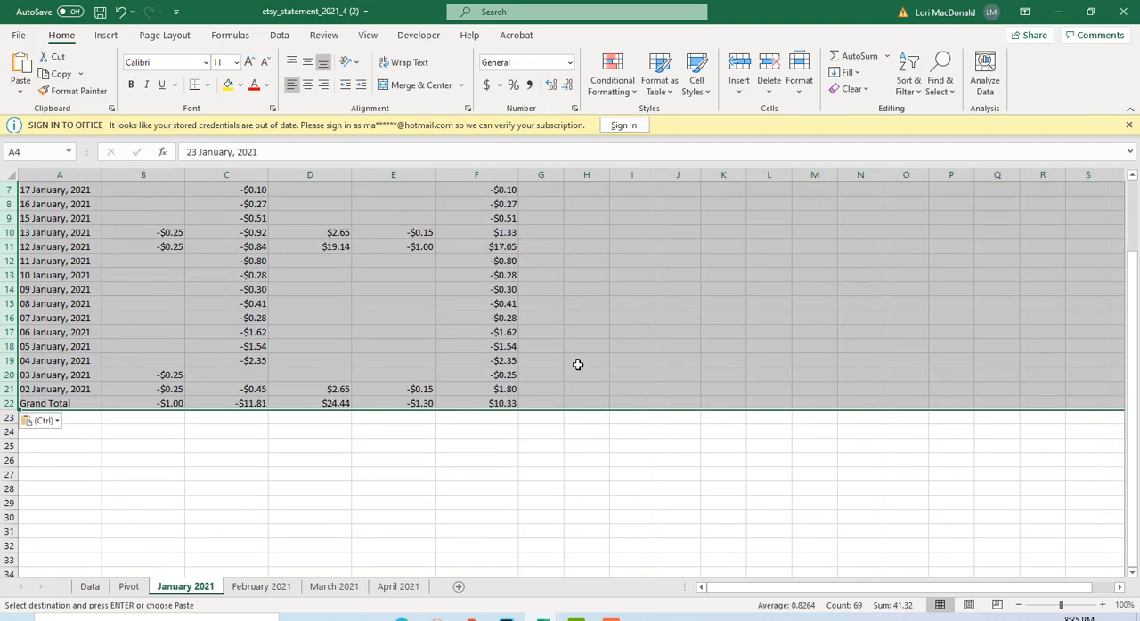
Make the Grand Total row (row 22) of the January 2021 sheet bold.
left_click(558, 448)
scroll(575, 367, "up", 2)
scroll(576, 359, "down", 1)
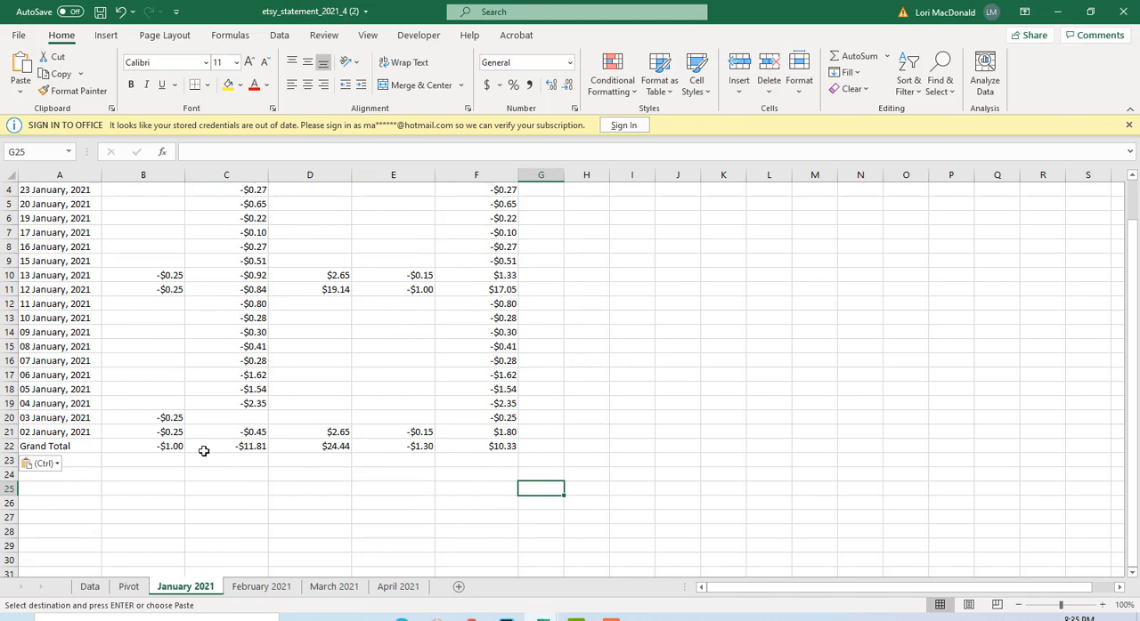
left_click(9, 446)
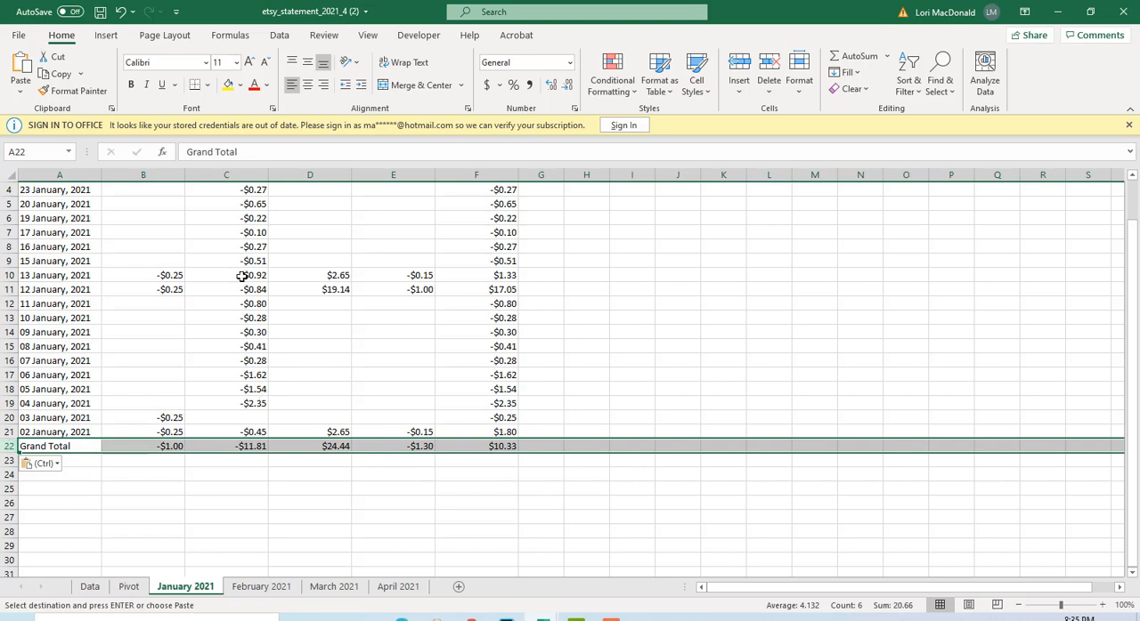
left_click(131, 85)
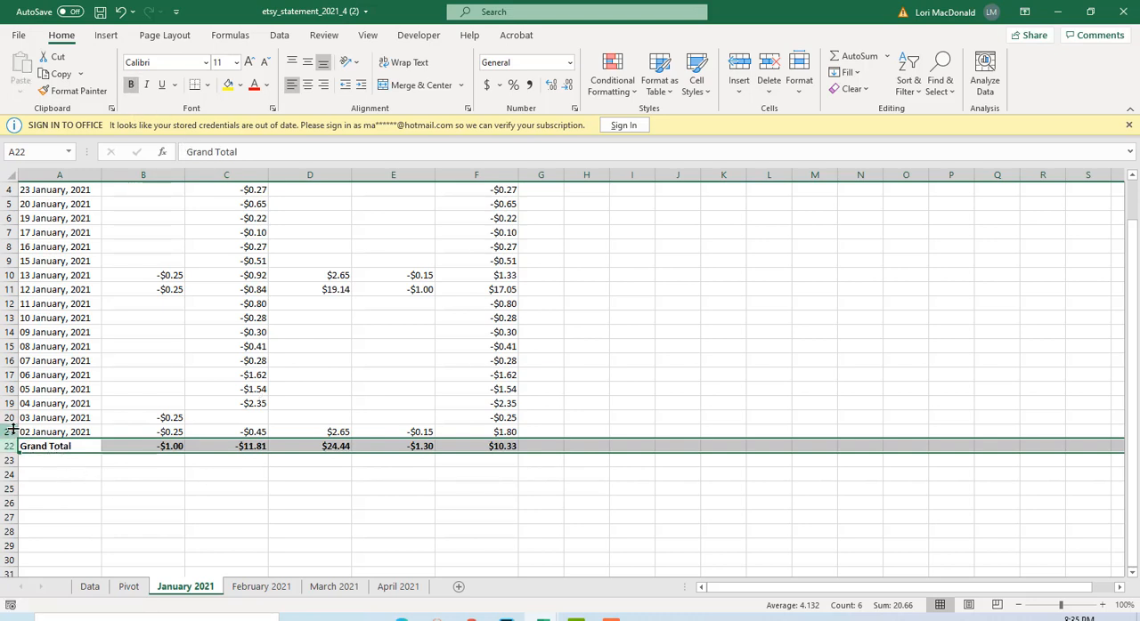
Add a thick bottom border to cells A21 to F21, directly above the Grand Total row.
left_click(30, 432)
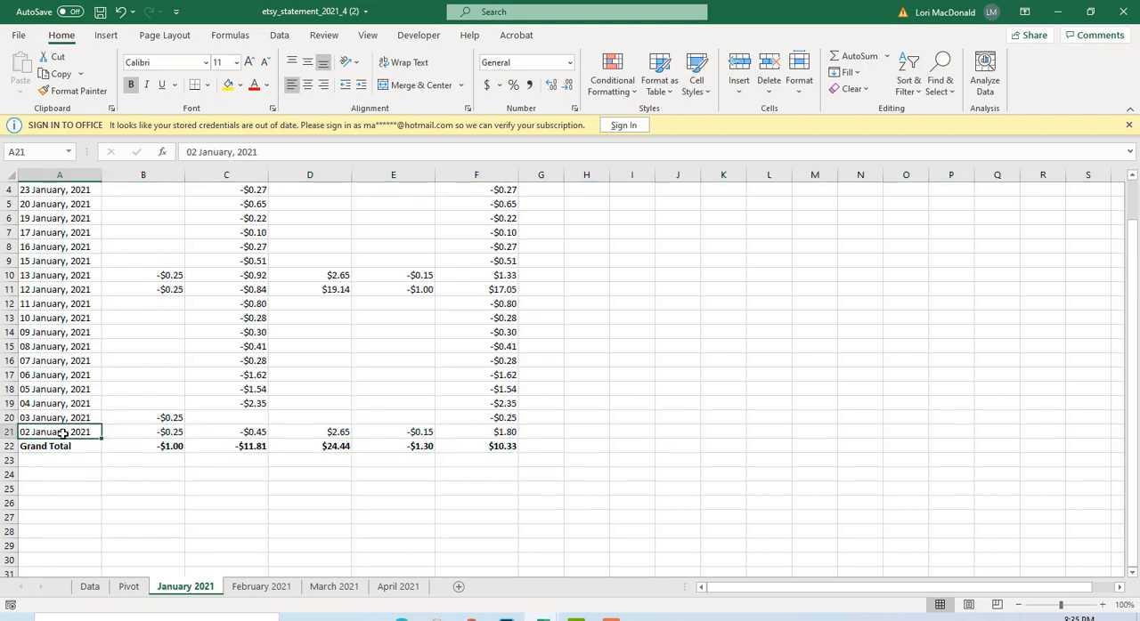
left_click_drag(64, 433, 503, 433)
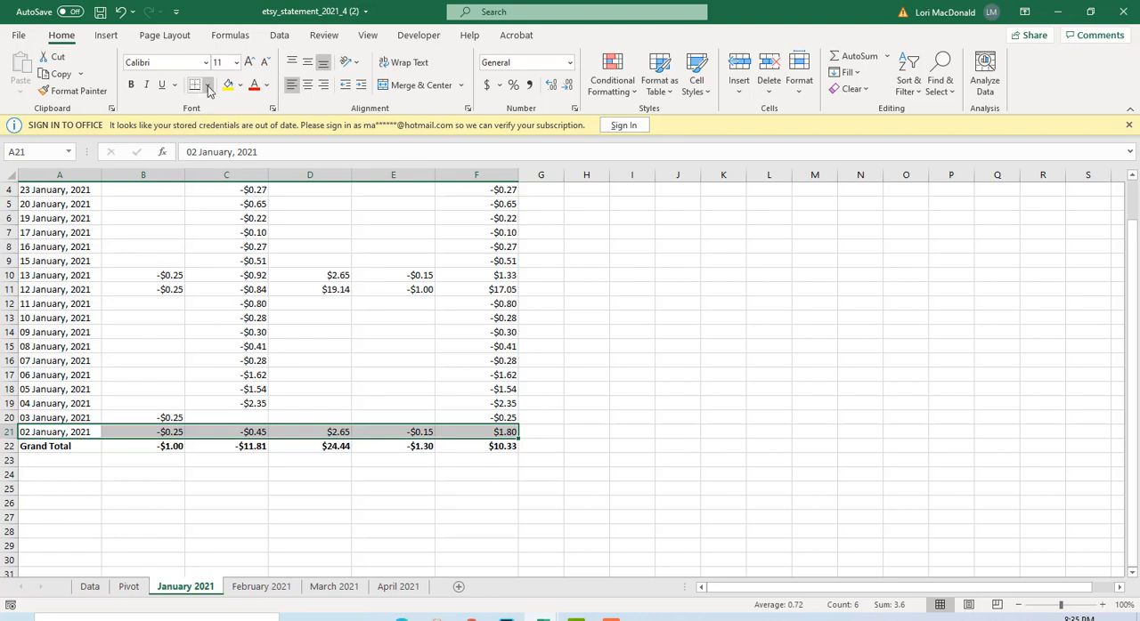
left_click(207, 86)
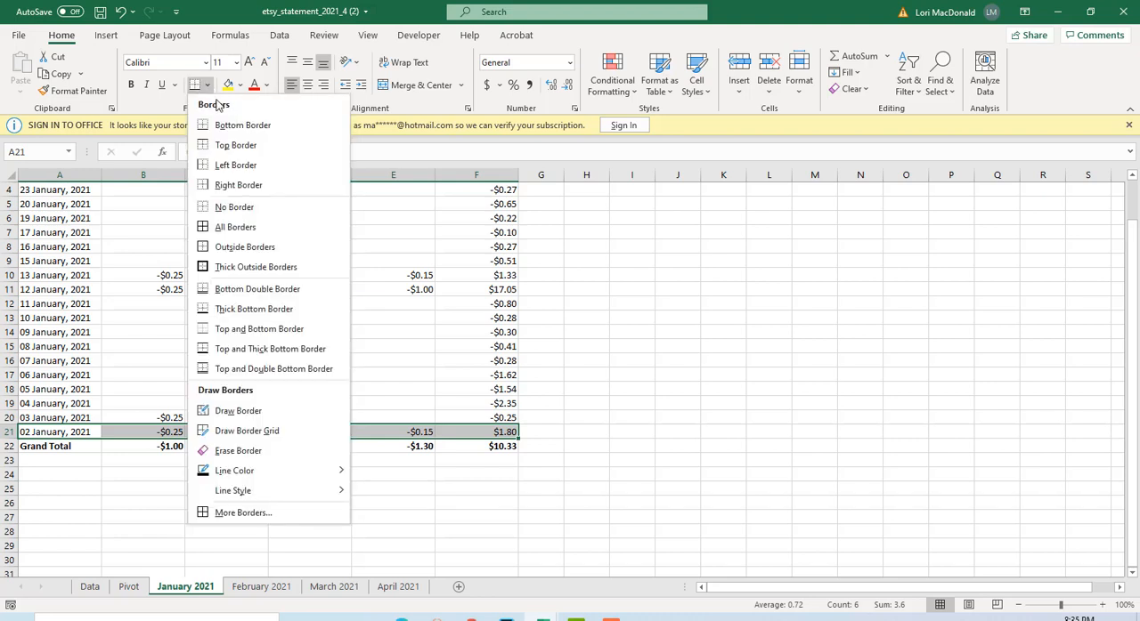
left_click(224, 309)
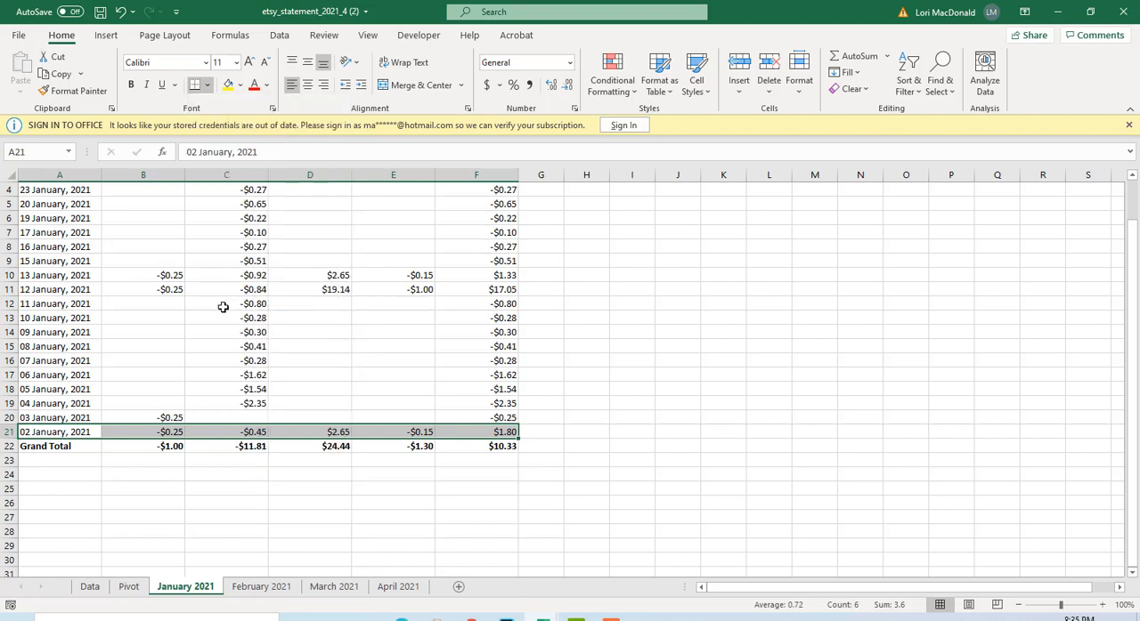
left_click(595, 360)
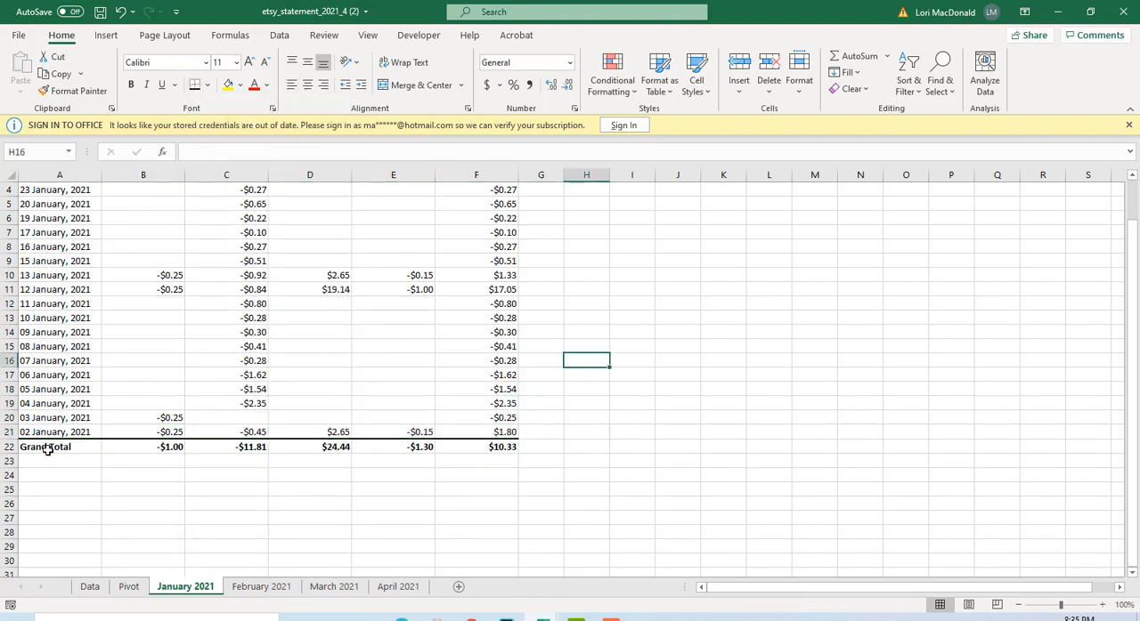
scroll(87, 429, "up", 1)
scroll(89, 259, "down", 1)
scroll(86, 273, "up", 1)
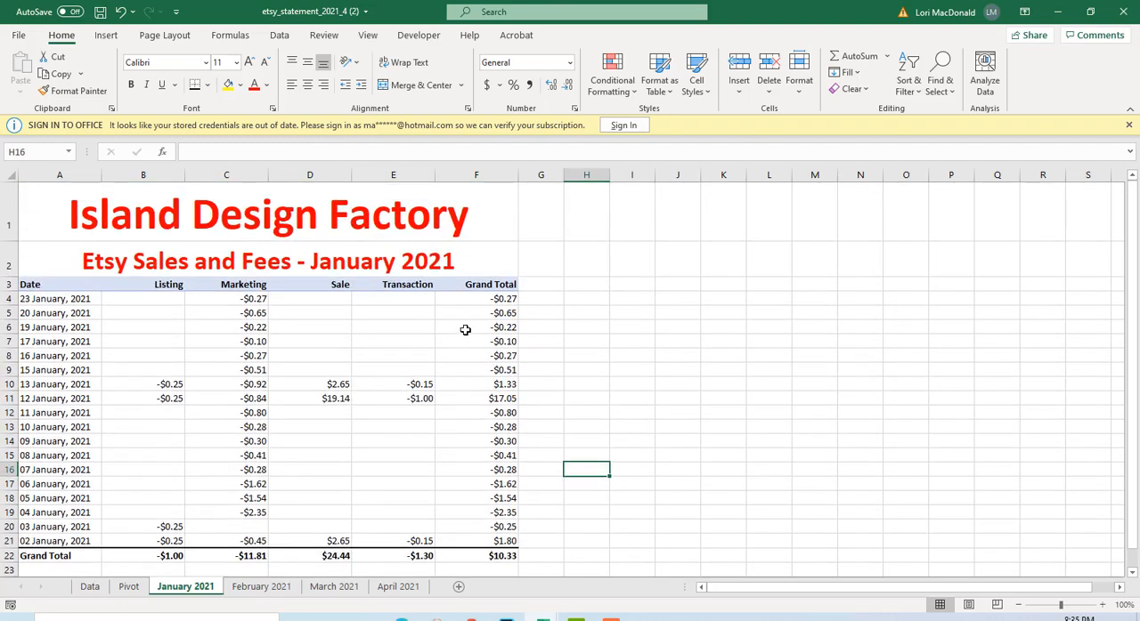
scroll(456, 338, "down", 2)
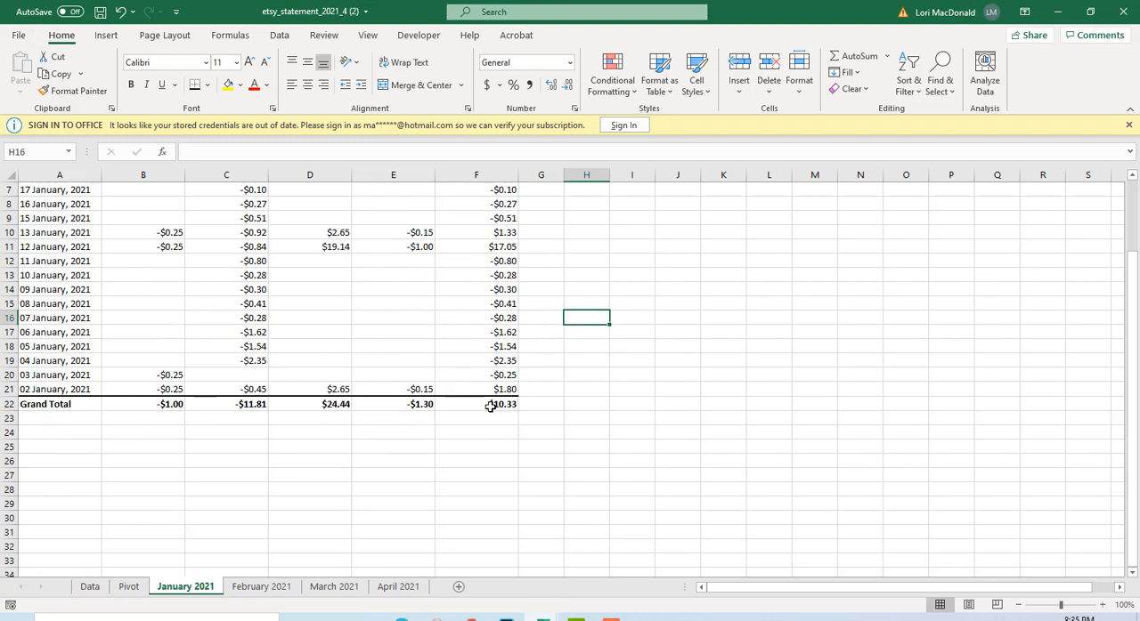
left_click(478, 430)
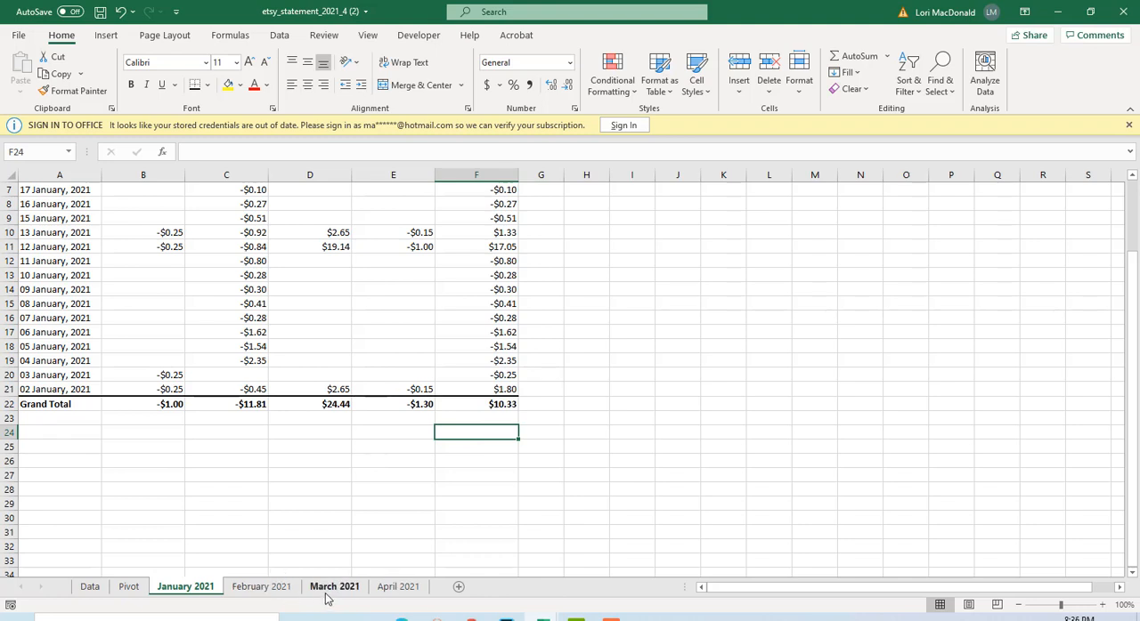
left_click(334, 503)
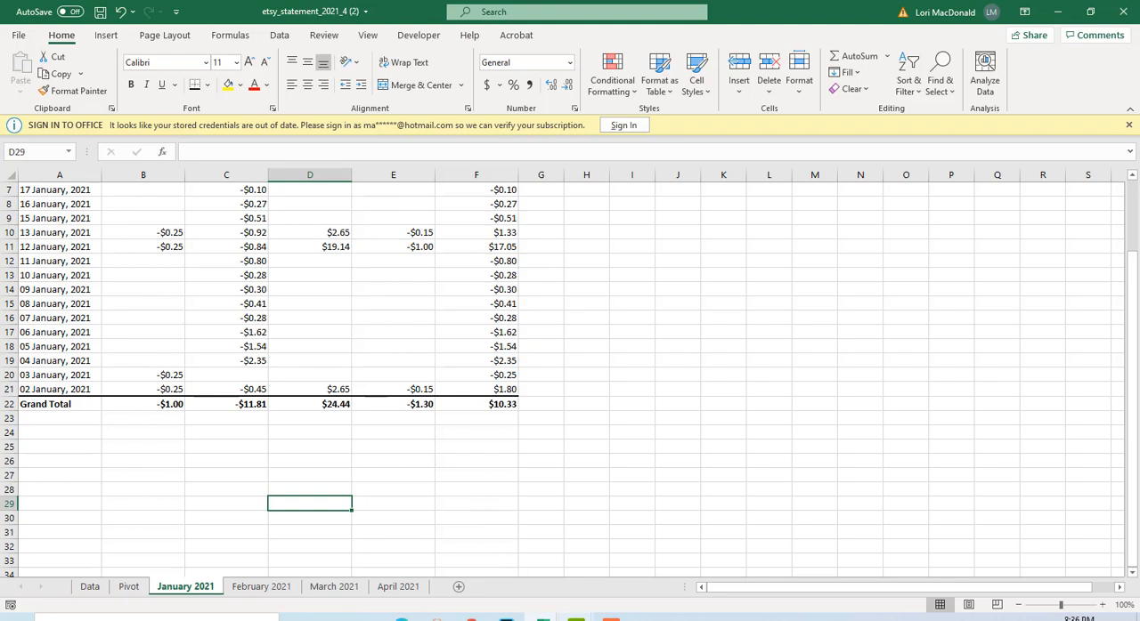
left_click(611, 619)
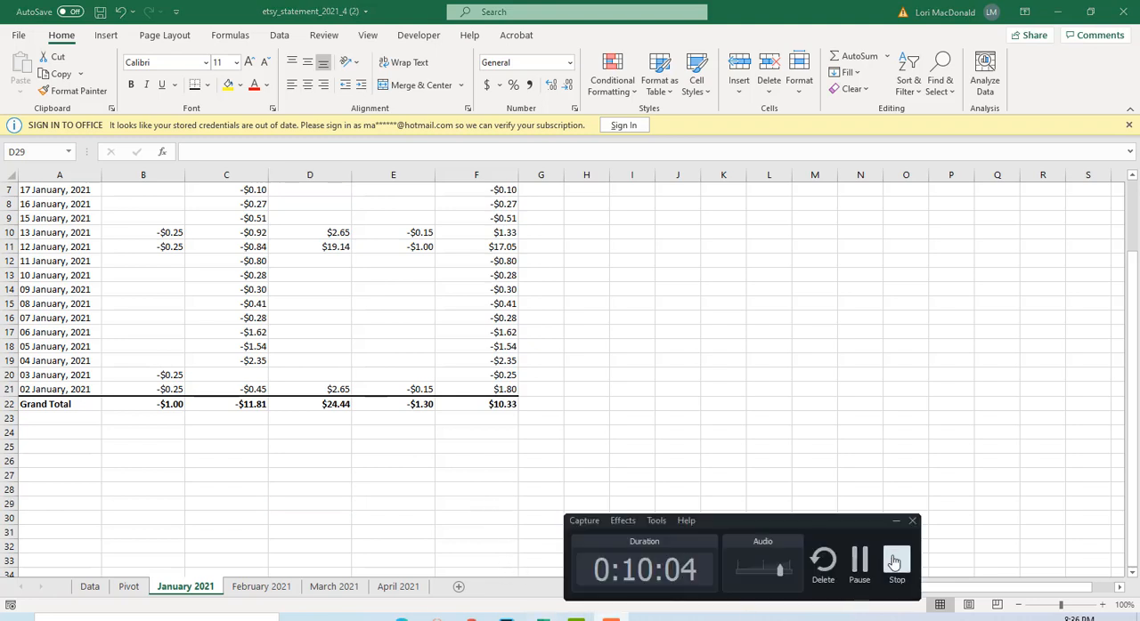